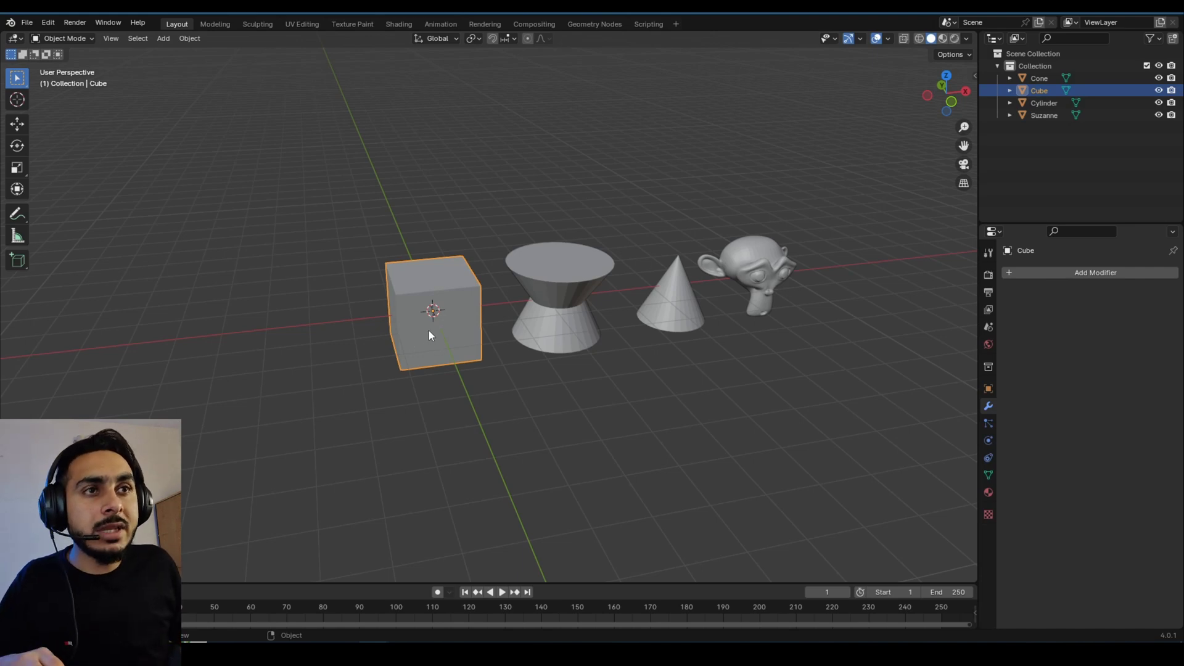
Subdivide all faces of the cube in Edit Mode into a dense grid.
middle_drag(420, 341, 416, 313)
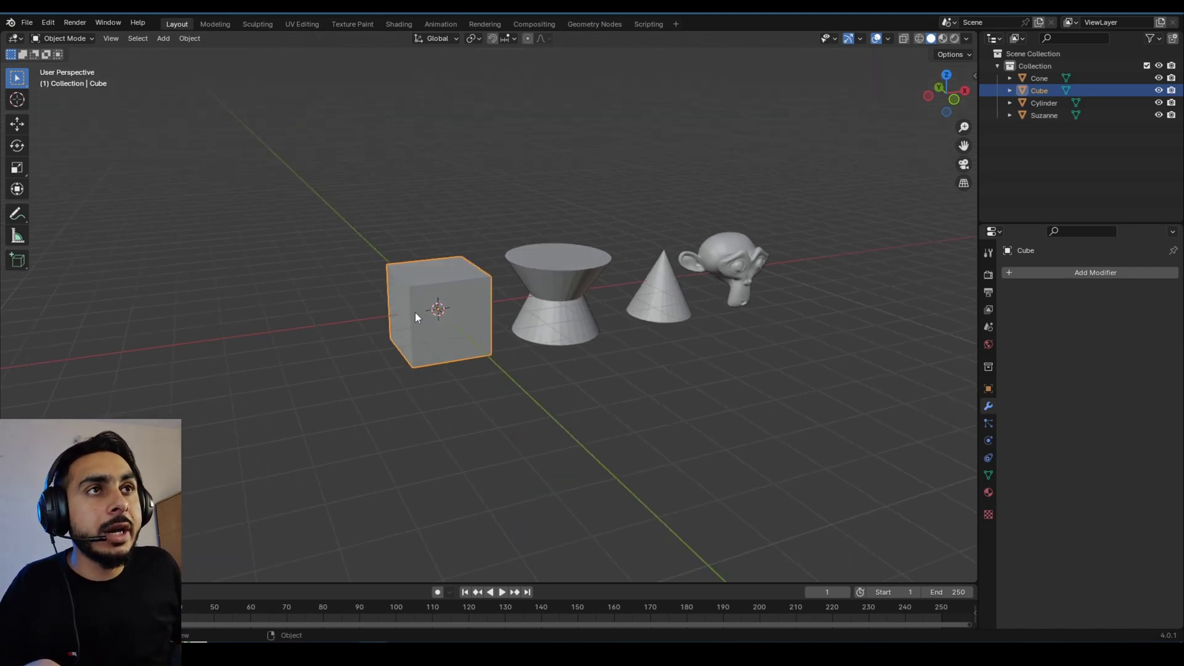
scroll(481, 315, up, 2)
key(Tab)
right_click(401, 277)
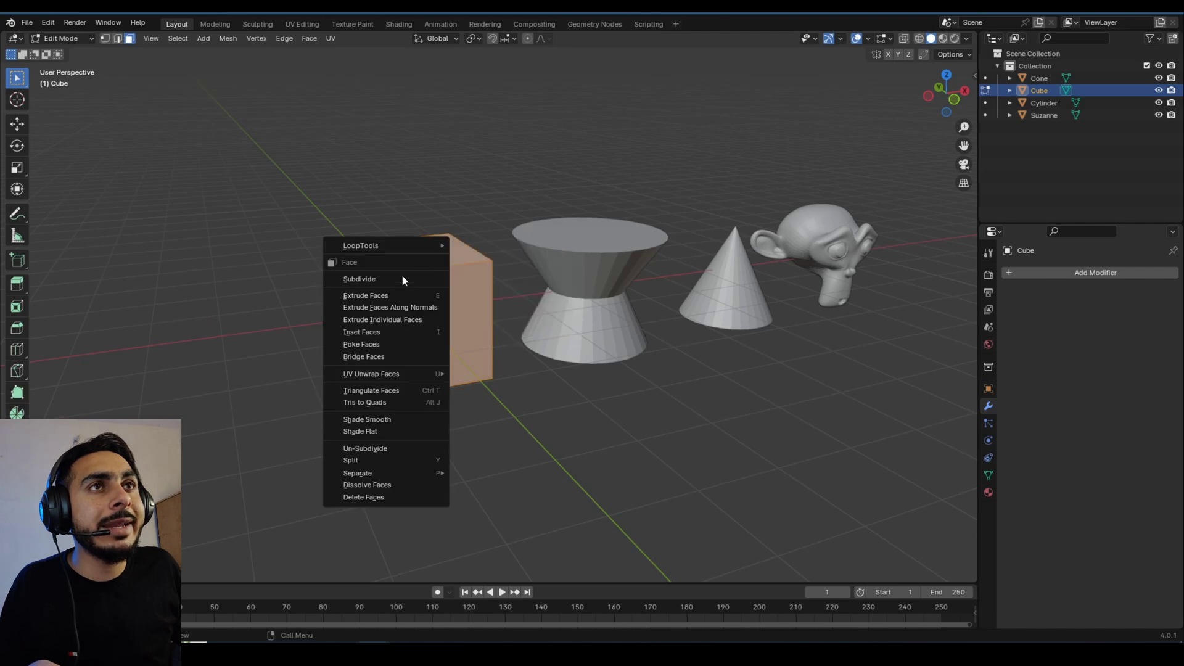
click(391, 280)
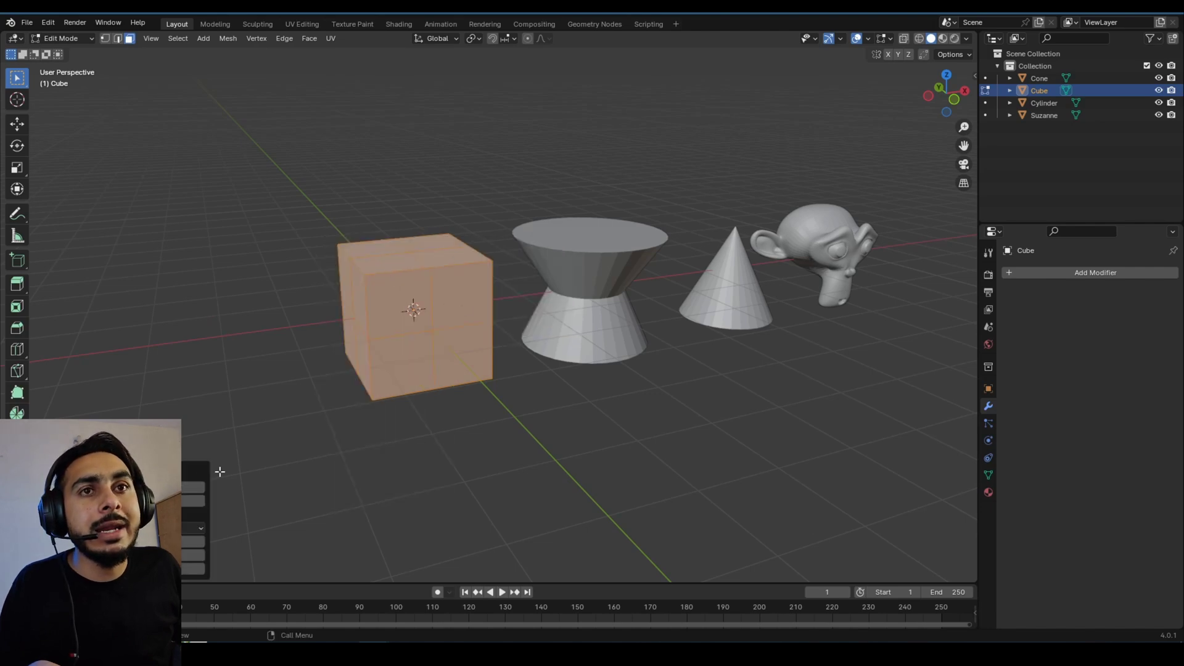
key(Return)
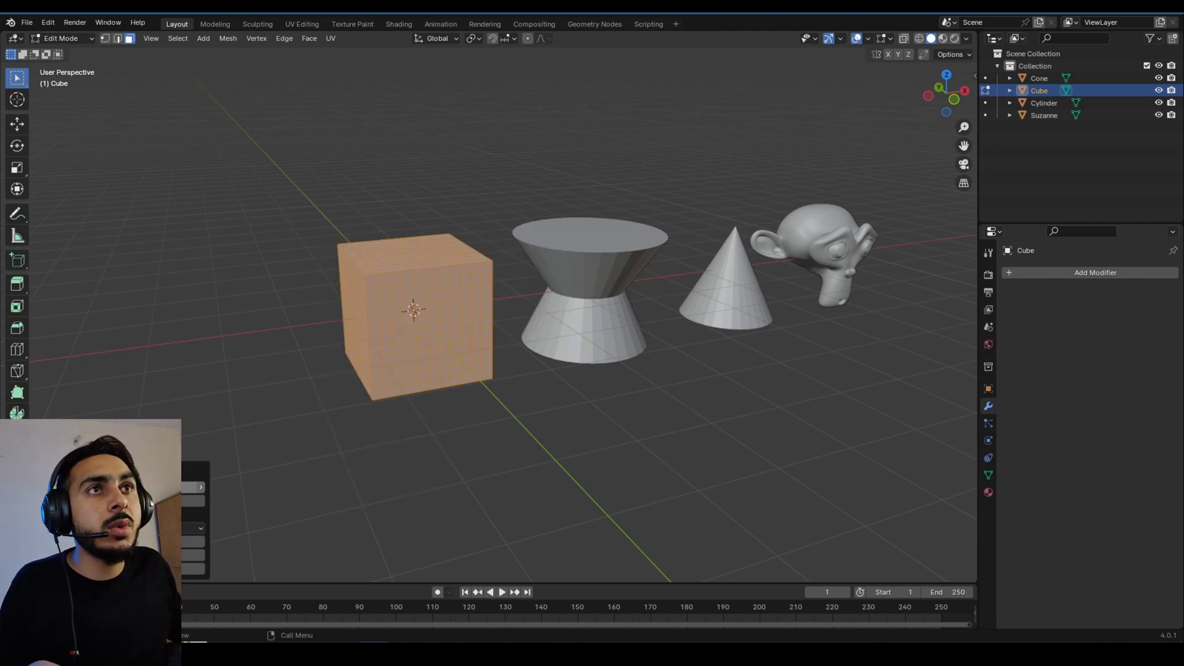
Turn the subdivided cube into a full sphere with To Sphere.
middle_drag(454, 254, 374, 241)
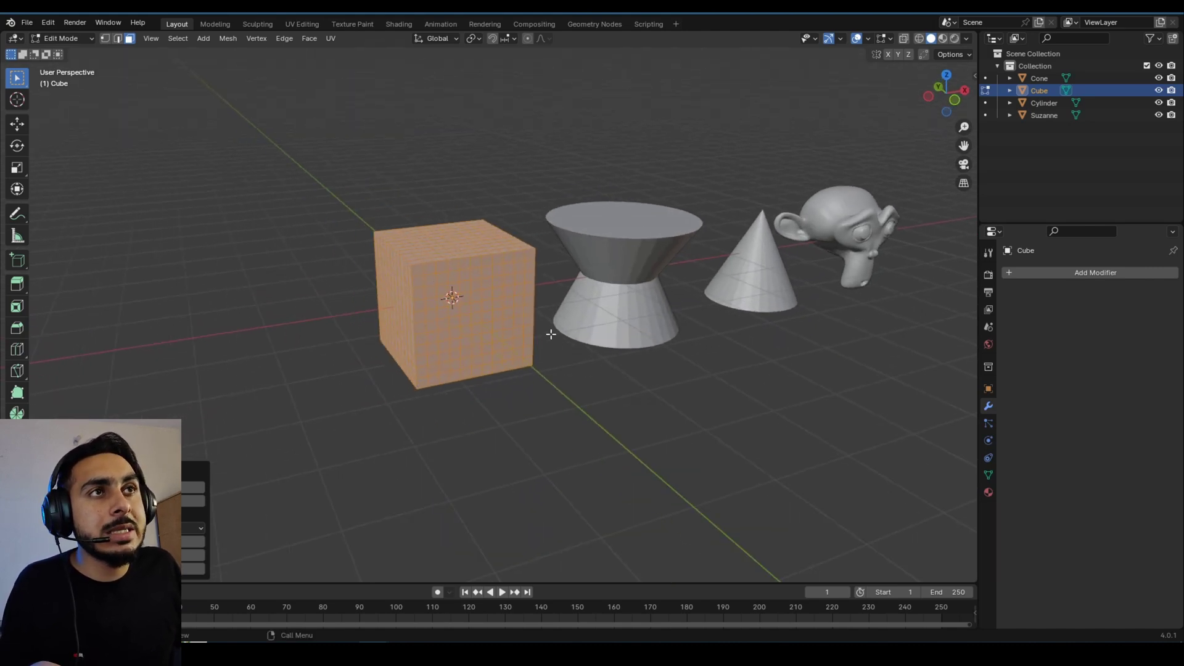
key(shift)
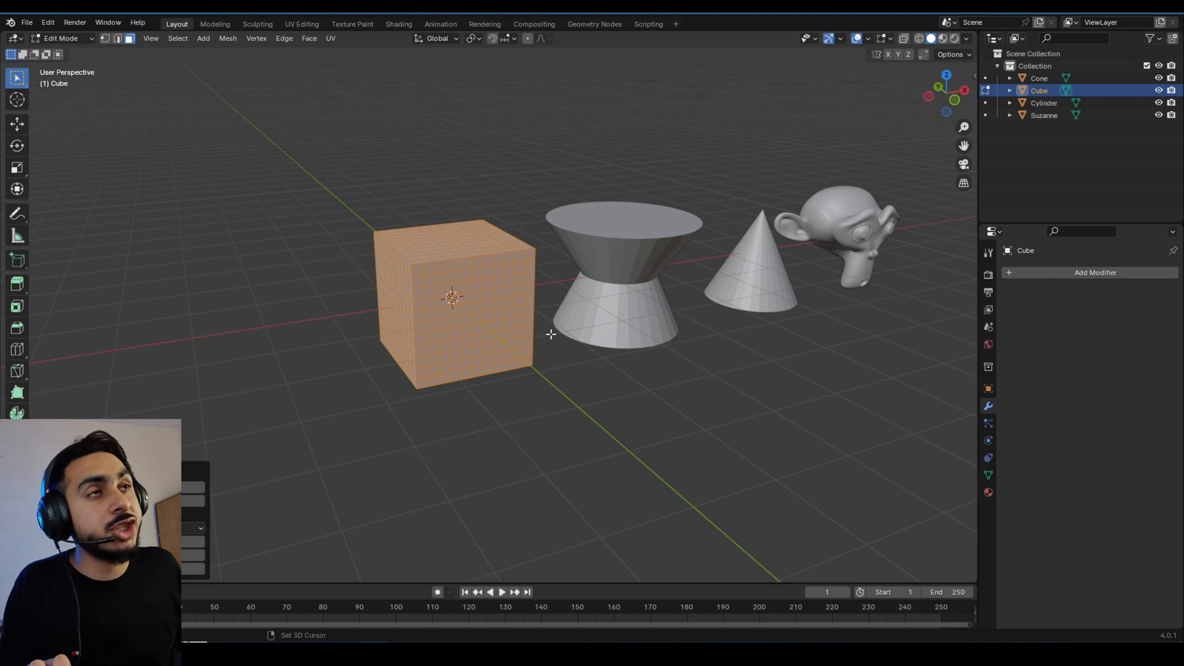
key(shift+alt+s)
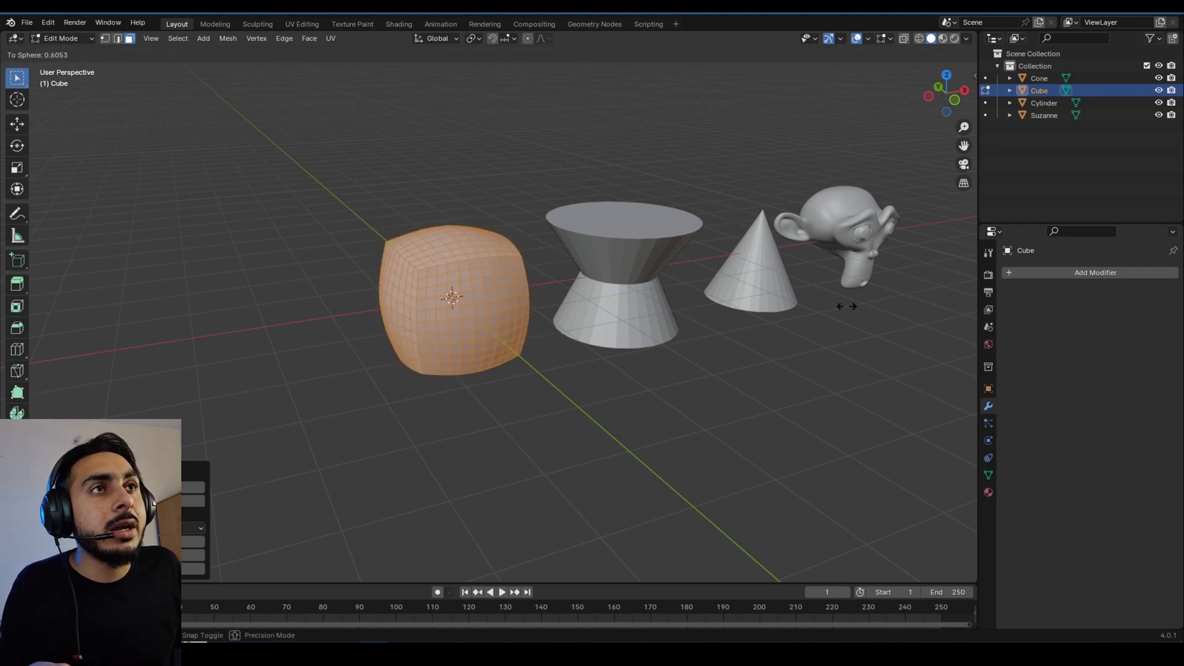
click(375, 312)
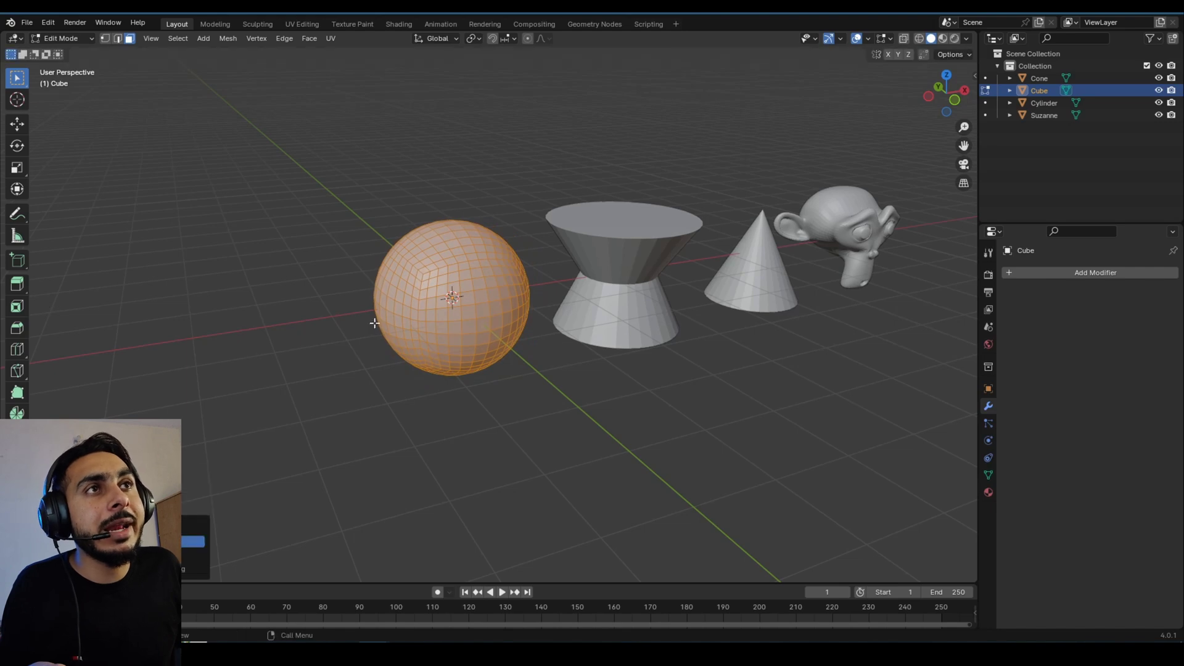
middle_drag(425, 297, 440, 314)
mouse_move(605, 207)
middle_down()
mouse_move(476, 285)
mouse_move(443, 323)
mouse_move(489, 243)
mouse_move(476, 303)
middle_up()
Return the rounded cube to Object Mode, shade it smooth and show the wireframe over all objects.
key(Tab)
right_click(487, 244)
click(486, 241)
key(Tab)
key(Tab)
key(q)
click(471, 243)
Turn the whole hourglass-shaped cylinder mesh into a sphere with To Sphere at 1.0 and return to Object Mode.
middle_drag(504, 259, 485, 306)
scroll(493, 306, up, 4)
click(686, 264)
shift+middle_drag(686, 263, 484, 258)
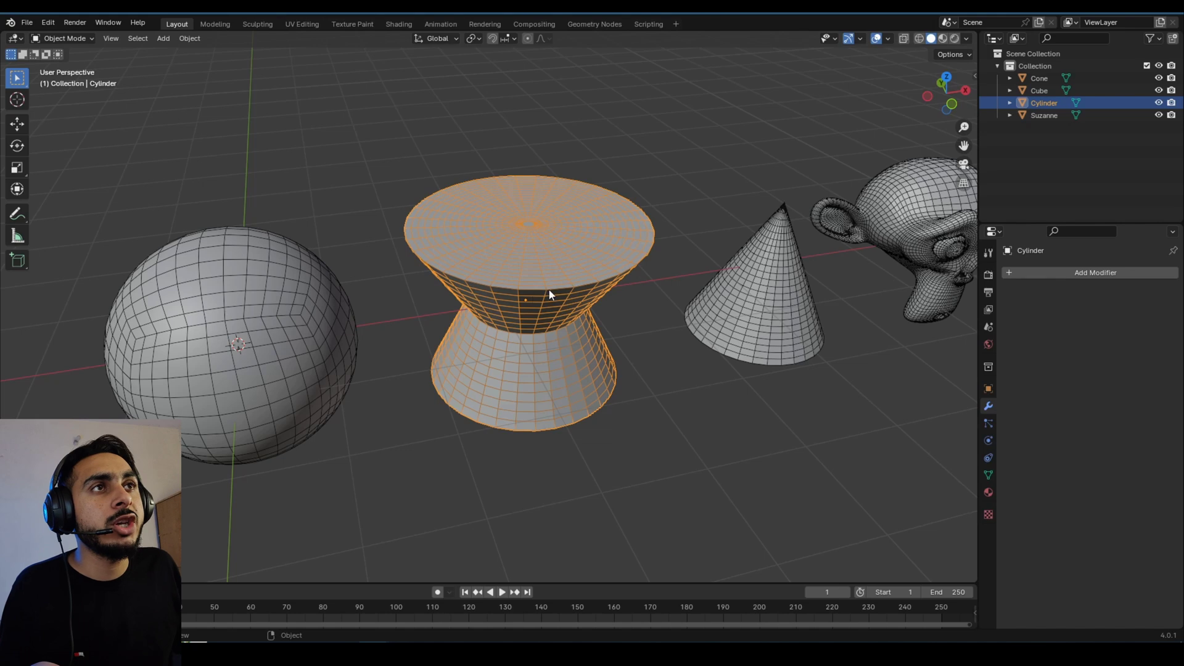
key(ctrl+Tab)
click(724, 301)
key(a)
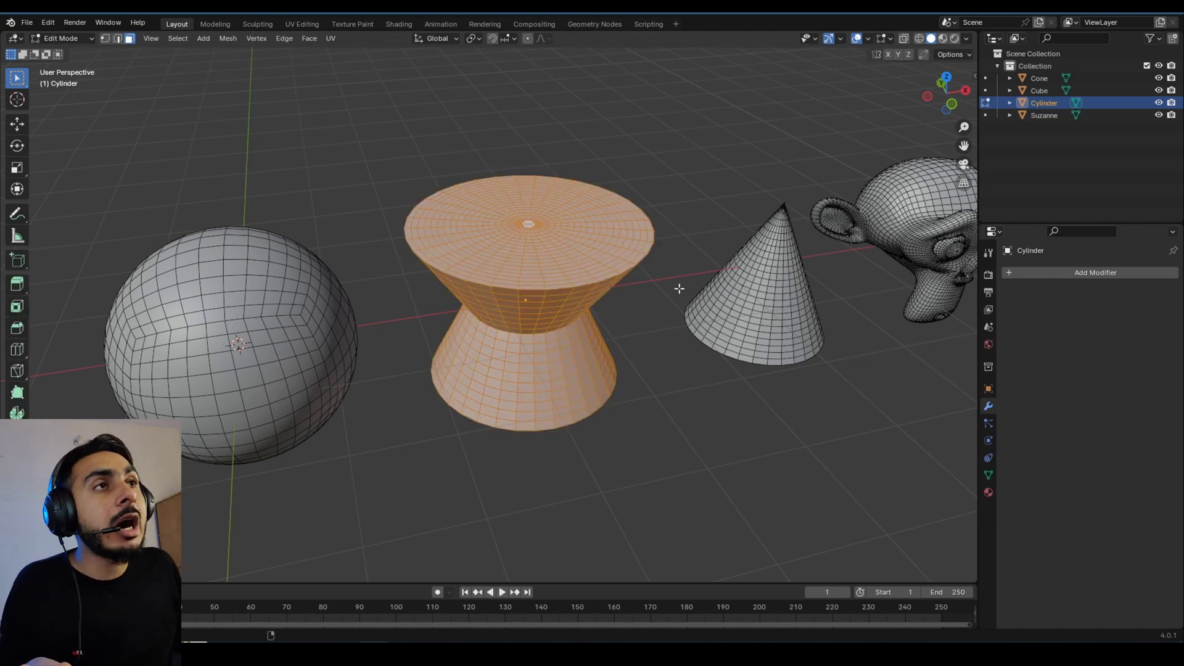
key(shift+alt+s)
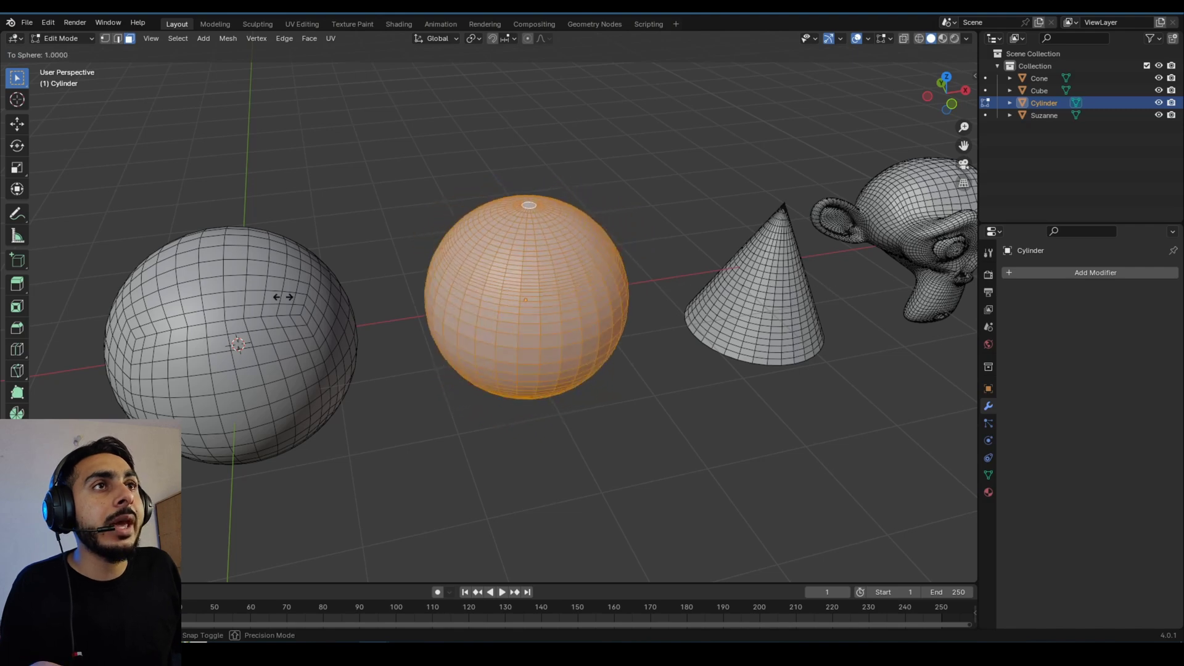
click(453, 305)
scroll(453, 304, down, 3)
middle_drag(796, 333, 755, 334)
shift+middle_drag(754, 334, 598, 284)
scroll(598, 284, up, 2)
key(Tab)
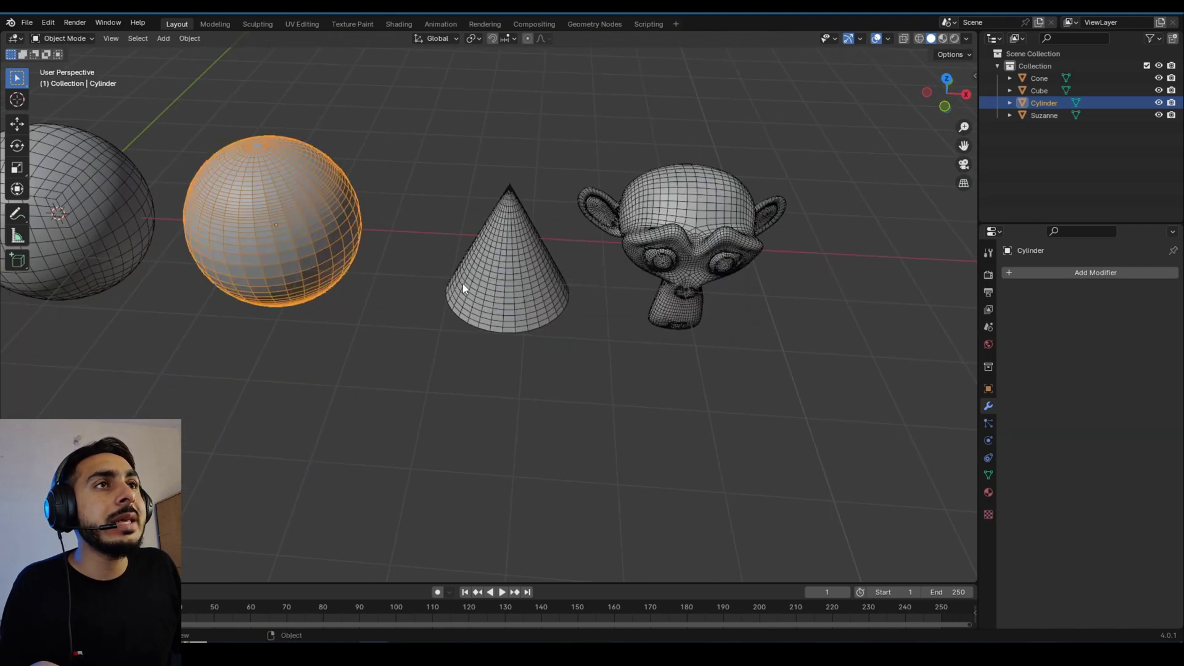
Turn the whole cone mesh into a sphere with To Sphere and return to Object Mode.
click(516, 285)
shift+middle_drag(517, 286, 516, 305)
key(Tab)
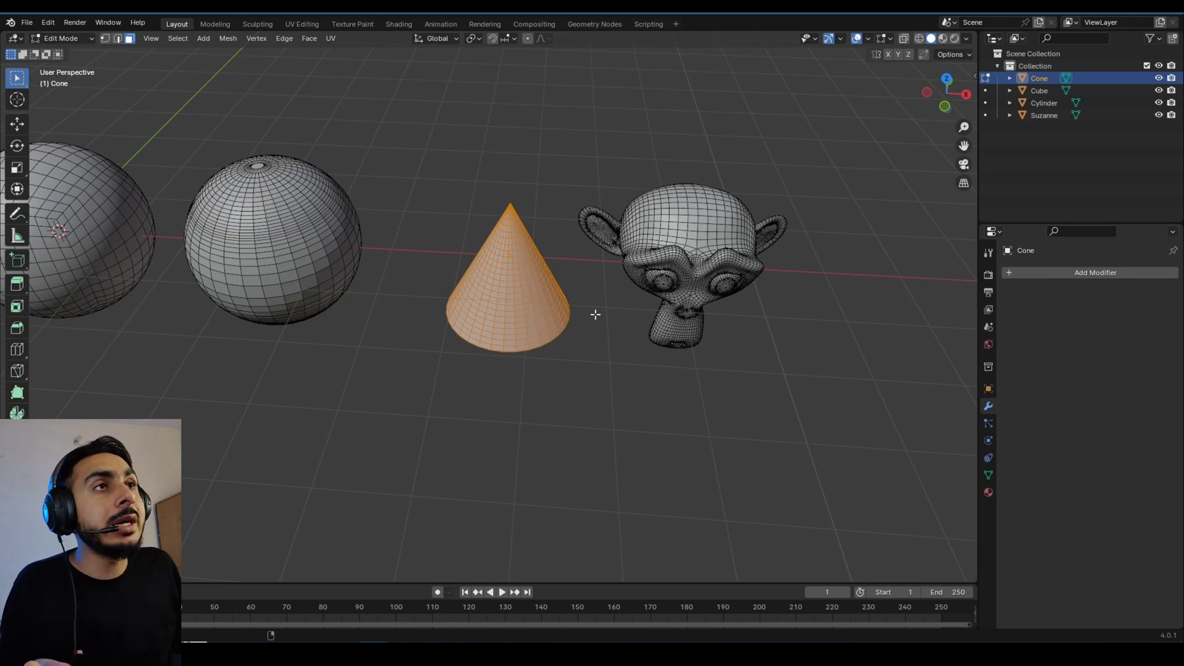
key(shift+alt+s)
key(Return)
middle_drag(595, 317, 440, 297)
key(Tab)
Try To Sphere on the whole monkey head mesh, undo it and return to Object Mode.
click(484, 256)
scroll(442, 261, up, 2)
key(ctrl+Tab)
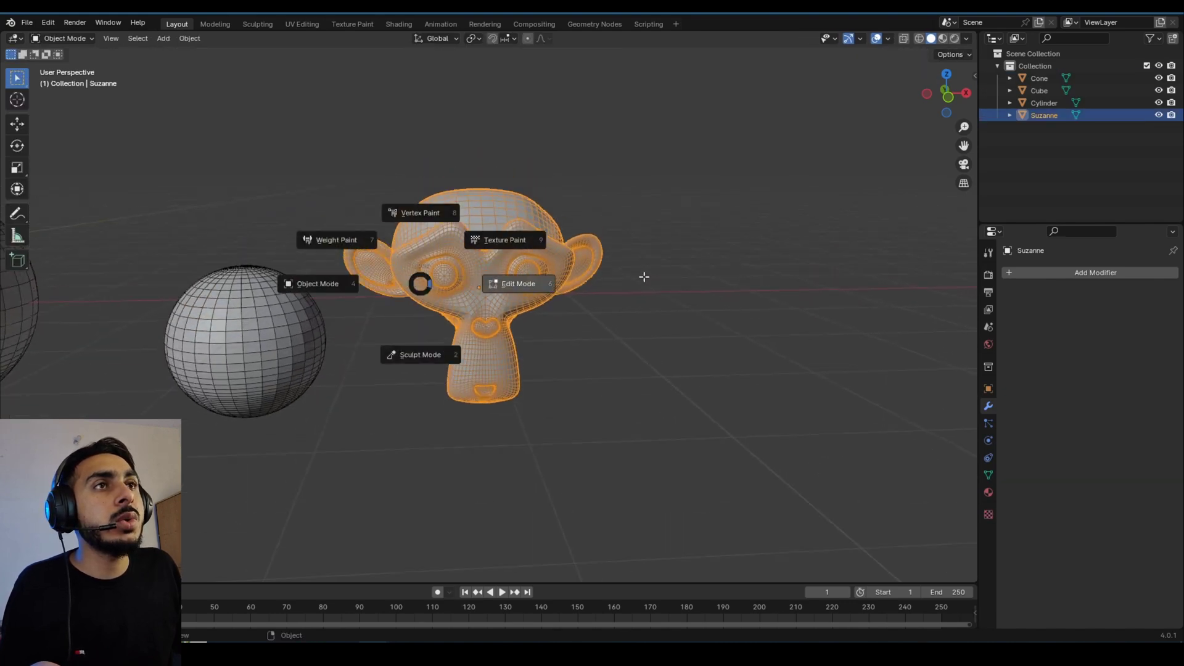
click(507, 284)
key(shift+alt+s)
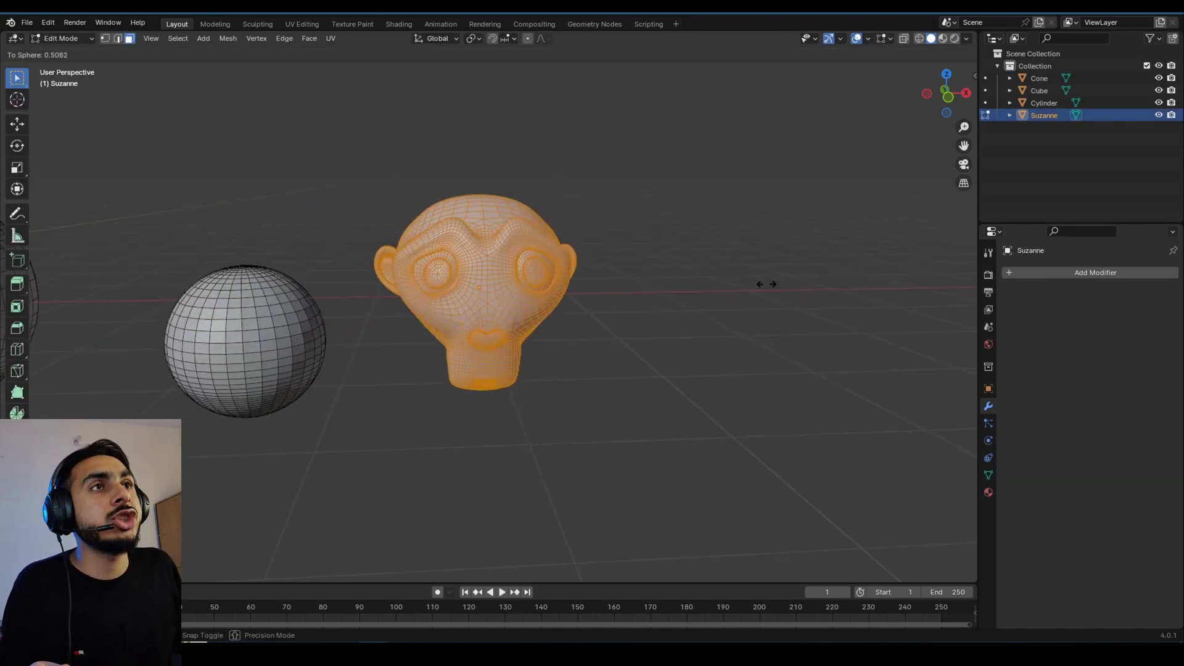
key(Return)
middle_drag(484, 301, 594, 301)
key(ctrl+z)
key(ctrl+Tab)
click(486, 300)
Add the shape keys Basis and Key 1 to the monkey head and set Key 1's value to 1.000.
middle_drag(485, 299, 385, 324)
click(988, 475)
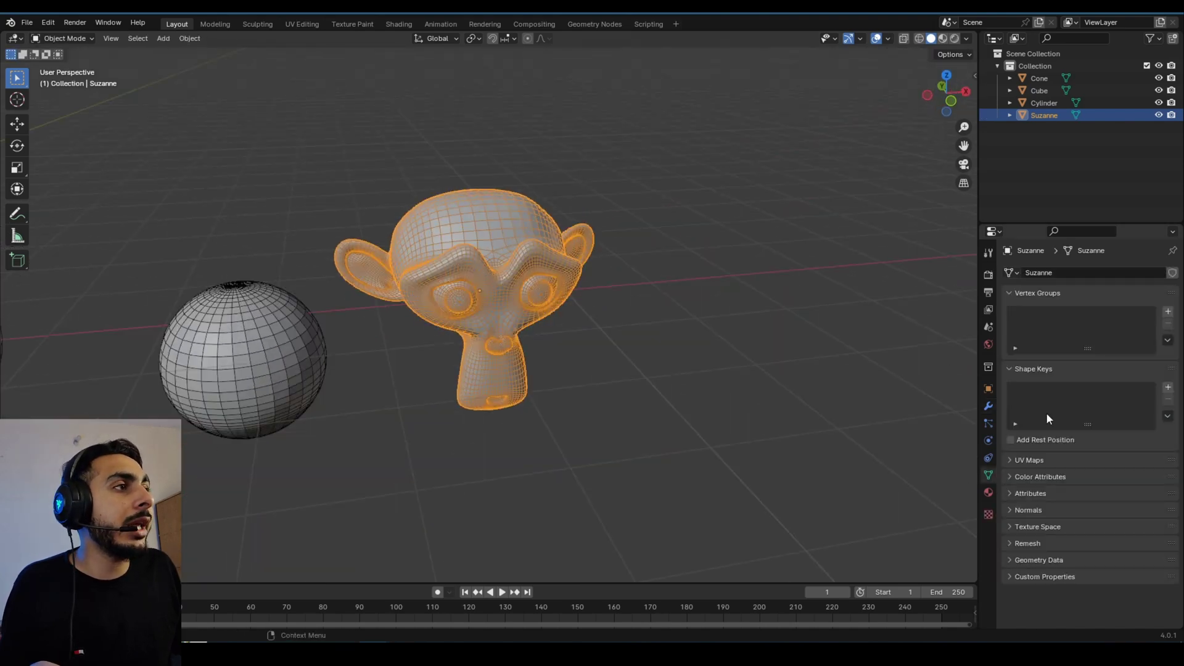
click(1166, 387)
click(1167, 387)
drag(1091, 480, 1159, 479)
With Key 1 active, turn the monkey head mesh into a full sphere with To Sphere and return to Object Mode.
key(Tab)
key(s)
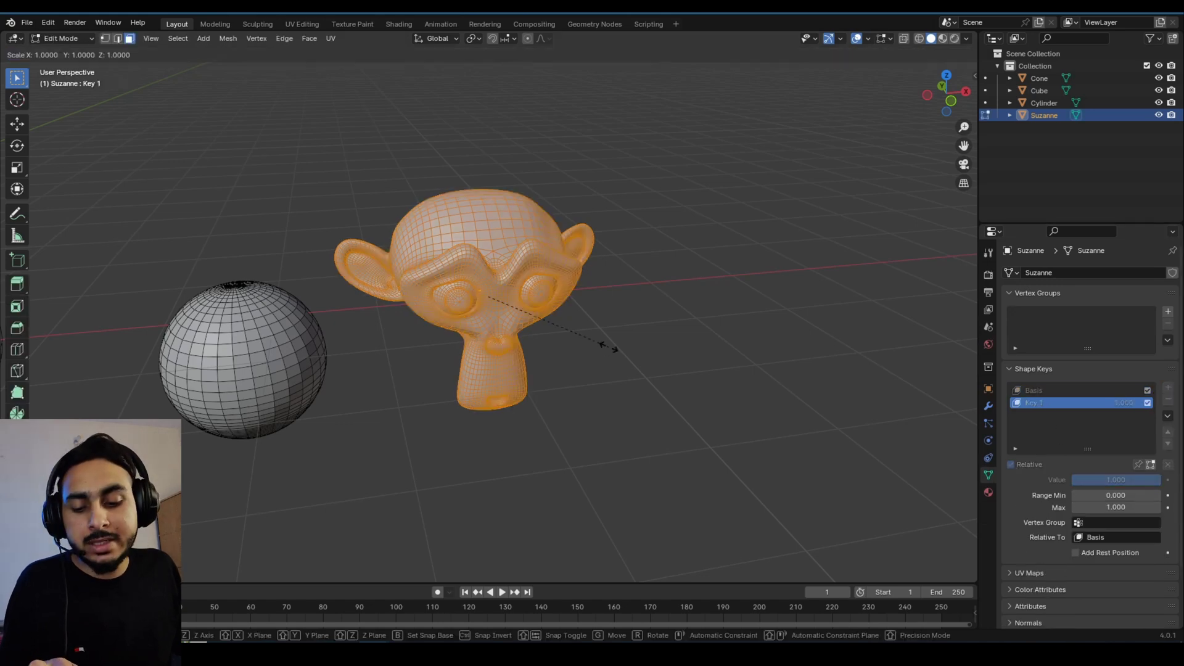
key(Escape)
key(shift+alt+s)
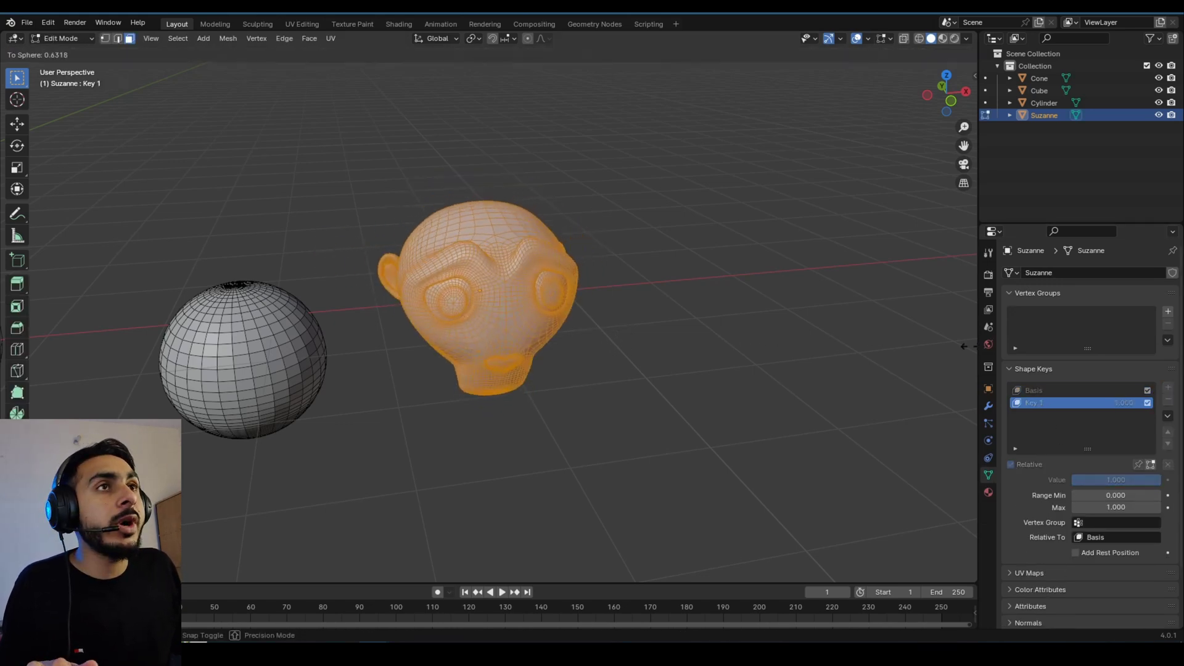
click(560, 346)
key(Tab)
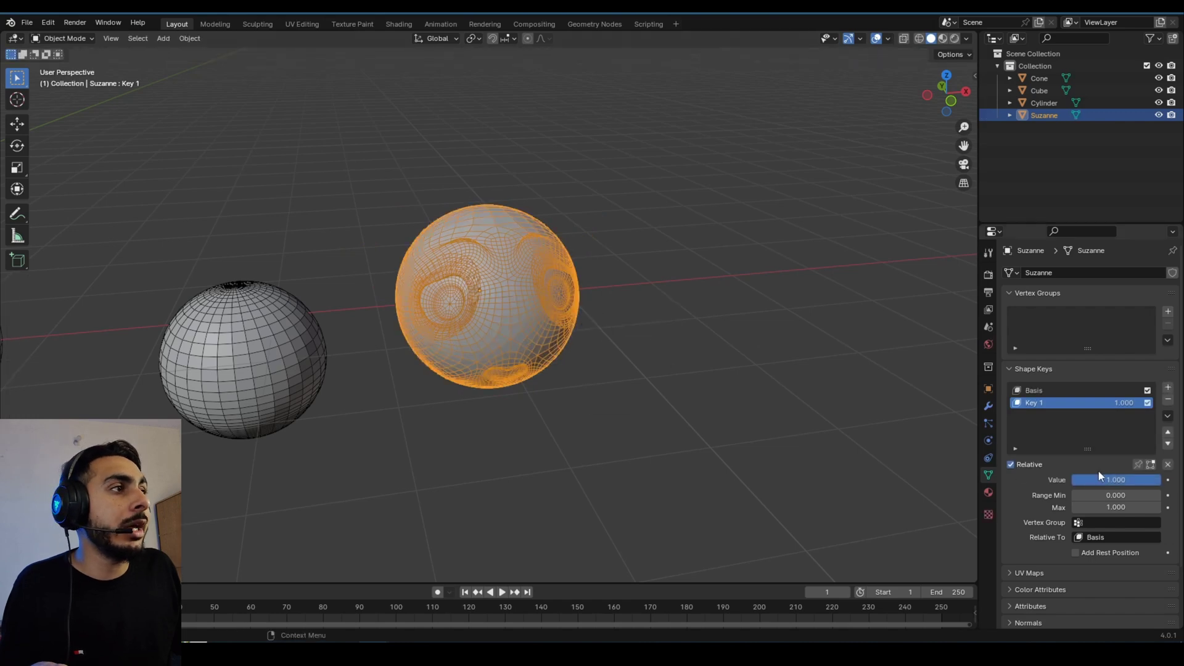
Set Key 1's value to 0.000 and hide the wireframe over all four objects.
key(shift+z)
mouse_move(1104, 480)
mouse_down()
mouse_move(1074, 479)
mouse_move(1160, 480)
mouse_move(1027, 478)
mouse_up()
scroll(468, 364, down, 3)
middle_drag(411, 353, 443, 331)
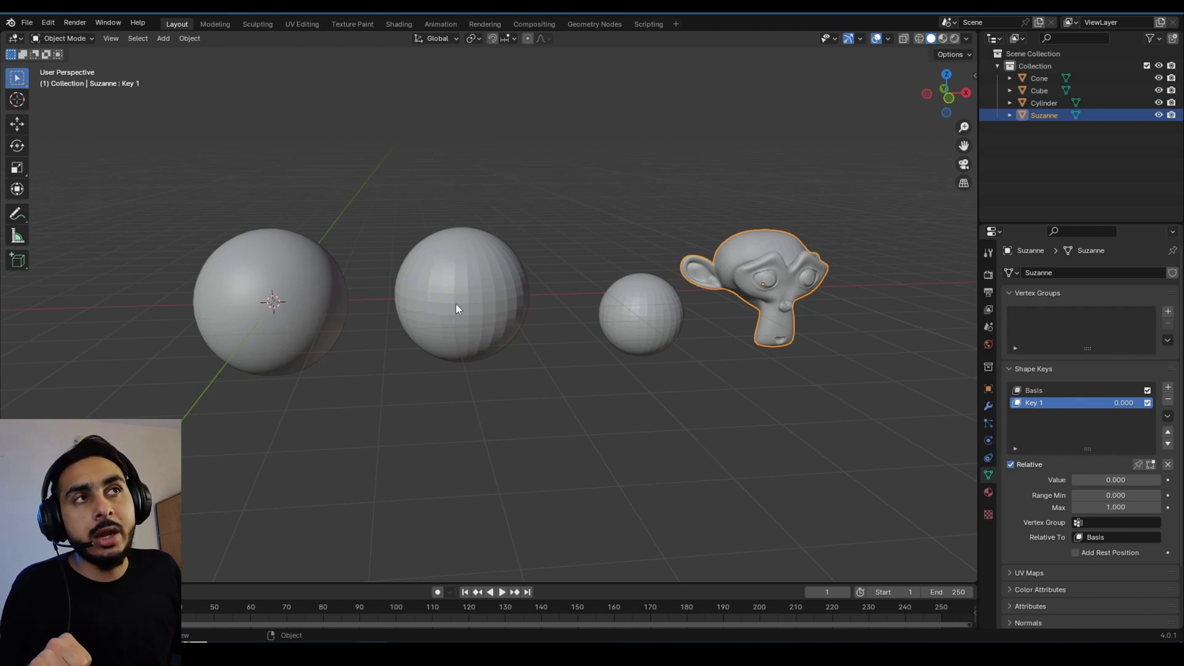
middle_drag(530, 277, 637, 267)
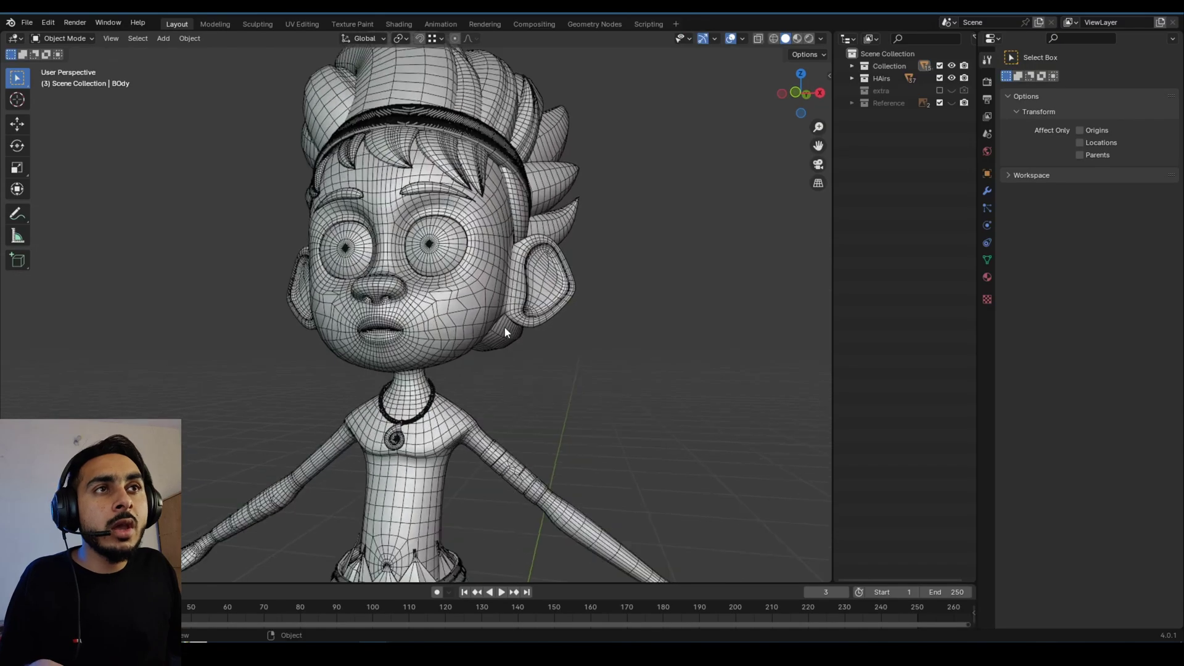
Select the cartoon character's body mesh, switch it to Sculpt Mode and choose the Smooth brush.
mouse_move(505, 327)
middle_down()
mouse_move(484, 324)
mouse_move(500, 334)
middle_up()
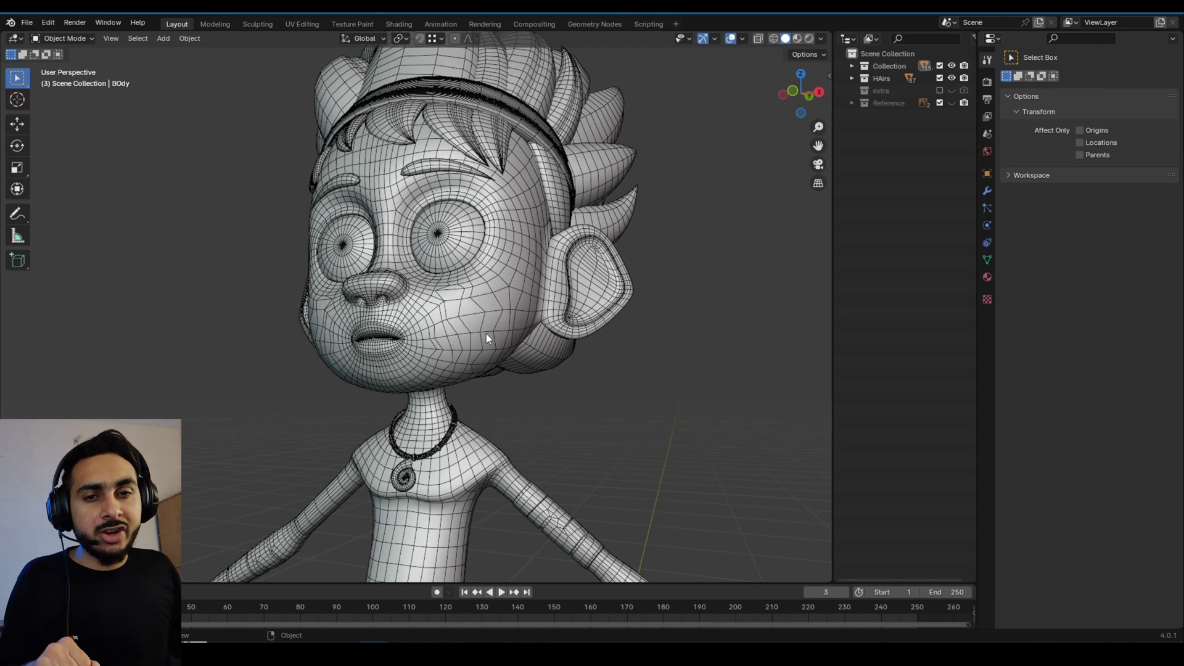
scroll(456, 323, down, 5)
click(427, 344)
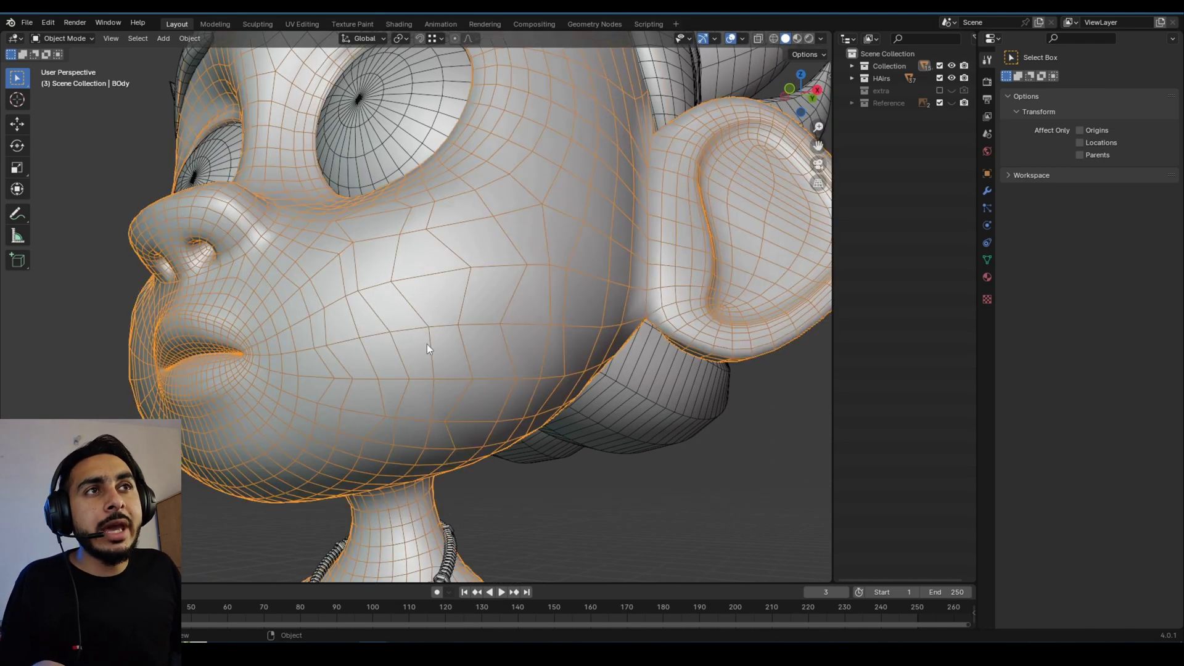
scroll(401, 320, down, 5)
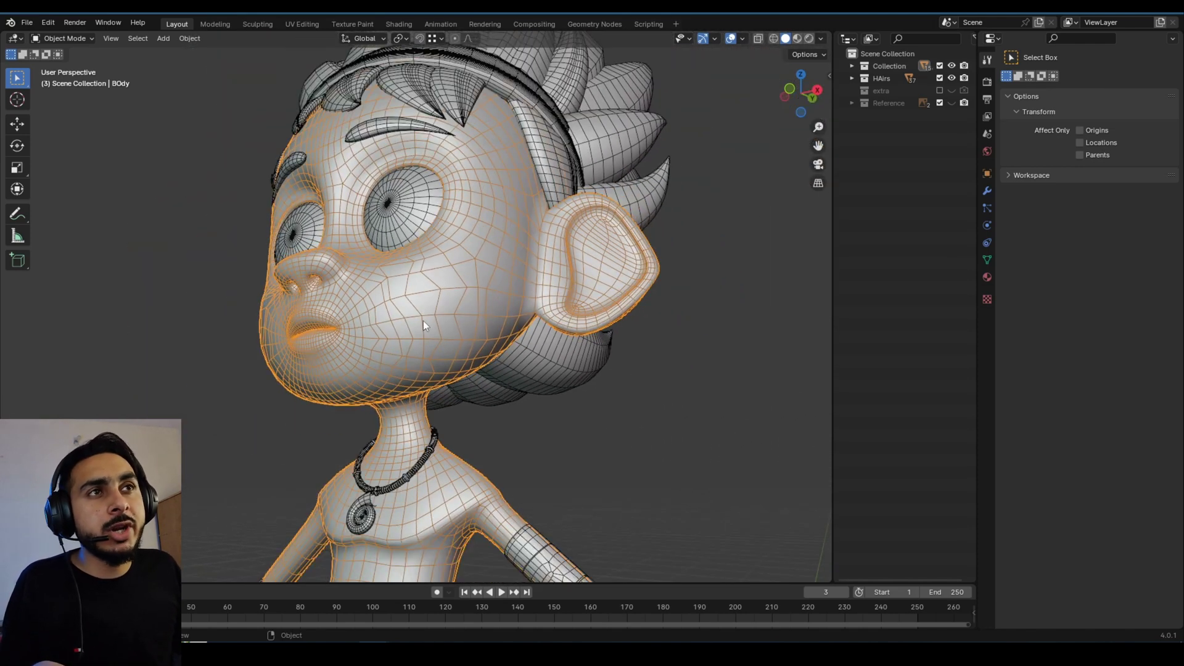
middle_drag(423, 321, 467, 316)
scroll(425, 327, up, 3)
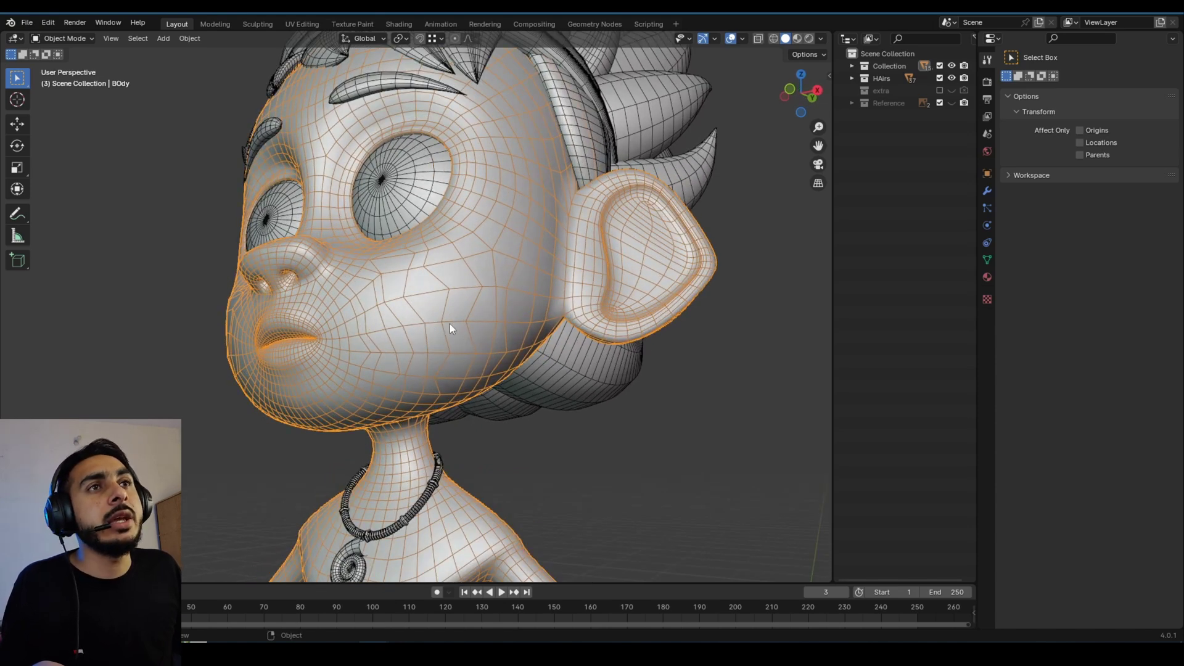
click(35, 39)
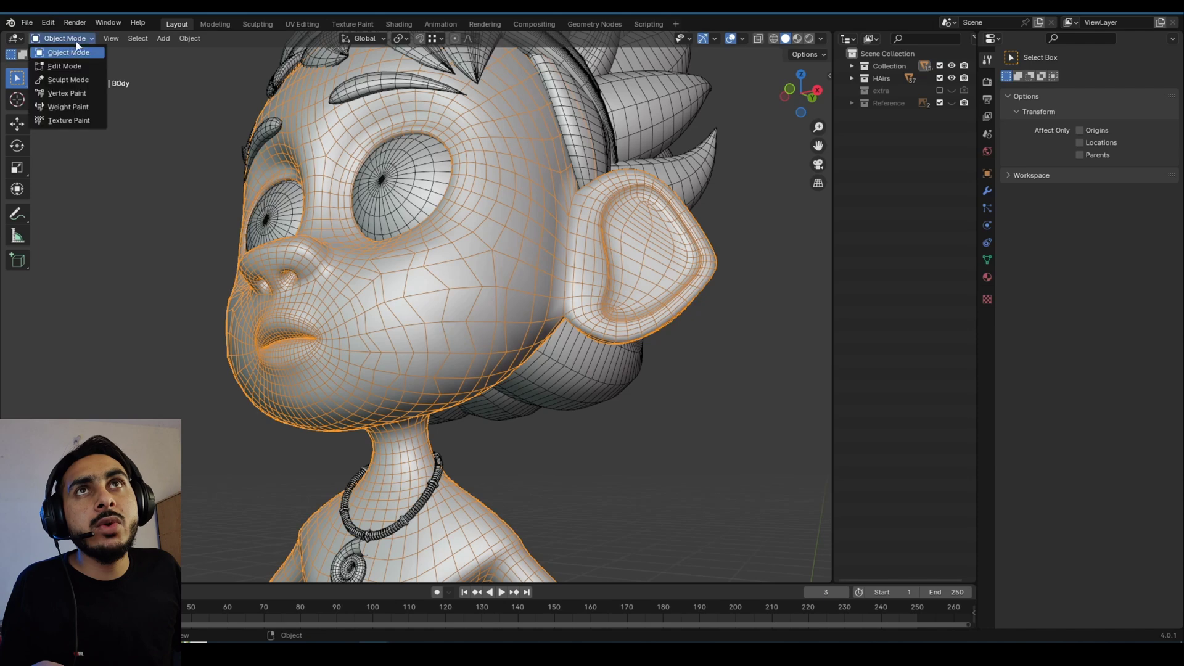
click(68, 80)
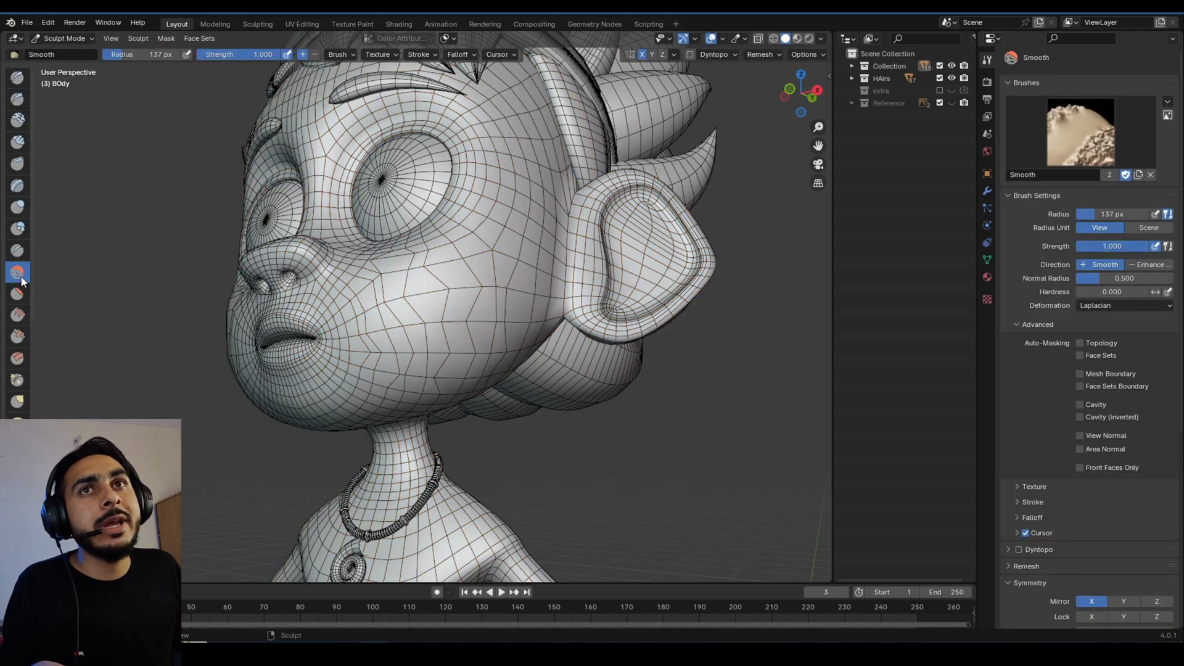
Try to even out the uneven cheek topology with the Smooth brush at strength 1.000 and undo the strokes.
mouse_move(435, 308)
mouse_down()
mouse_move(391, 343)
mouse_move(470, 264)
mouse_up()
middle_drag(436, 326, 518, 377)
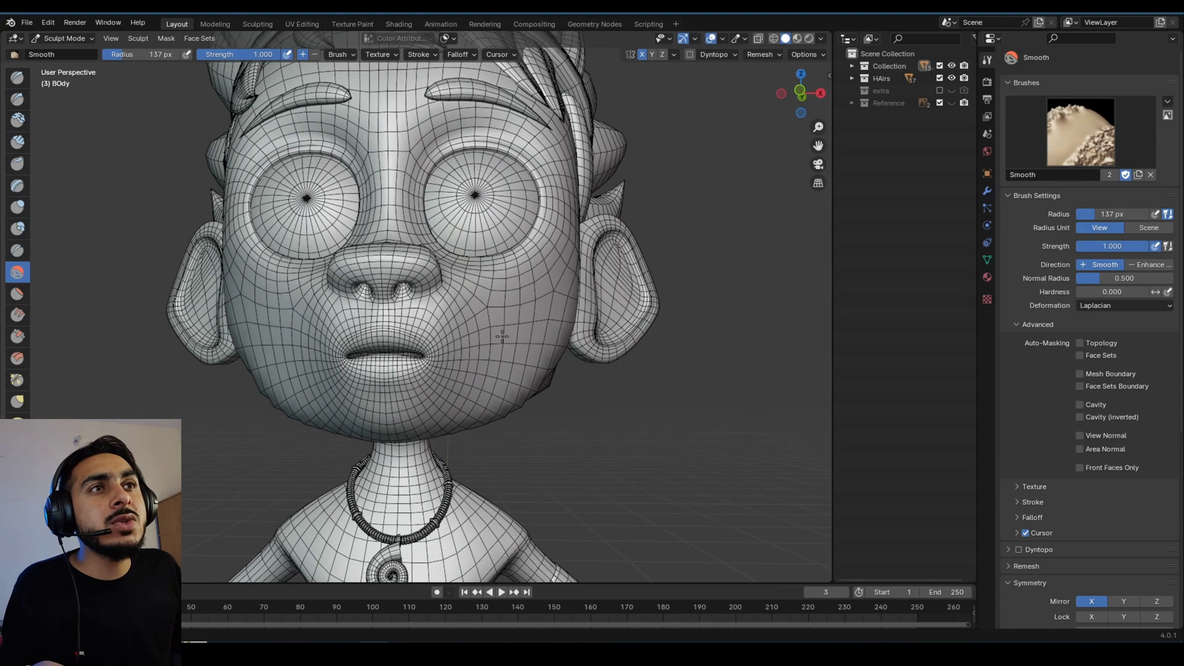
mouse_move(470, 320)
middle_down()
mouse_move(471, 344)
mouse_move(431, 364)
middle_up()
mouse_move(432, 364)
mouse_down()
mouse_move(383, 355)
mouse_move(407, 262)
mouse_move(360, 259)
mouse_up()
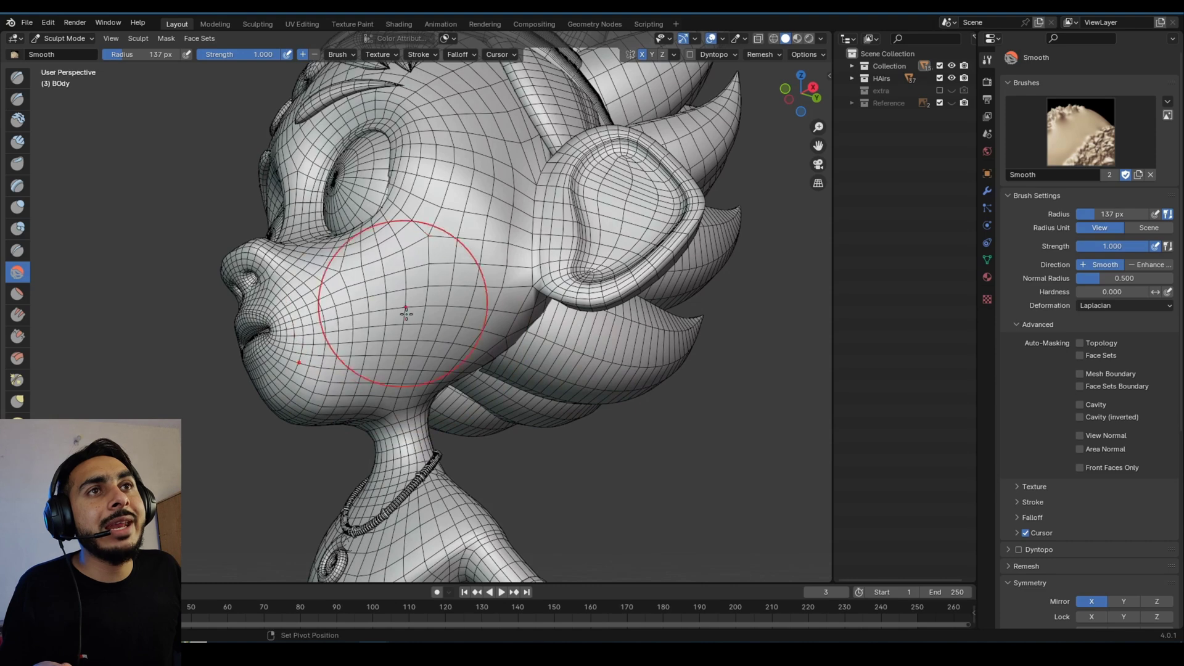
middle_drag(401, 307, 444, 338)
key(ctrl+z)
key(ctrl+z)
Try smoothing the face with a reduced brush strength and restore the strength to 1.000.
drag(250, 55, 154, 54)
mouse_move(371, 323)
shift+mouse_down()
mouse_move(474, 268)
mouse_move(426, 316)
mouse_move(352, 286)
shift+mouse_up()
drag(224, 56, 287, 55)
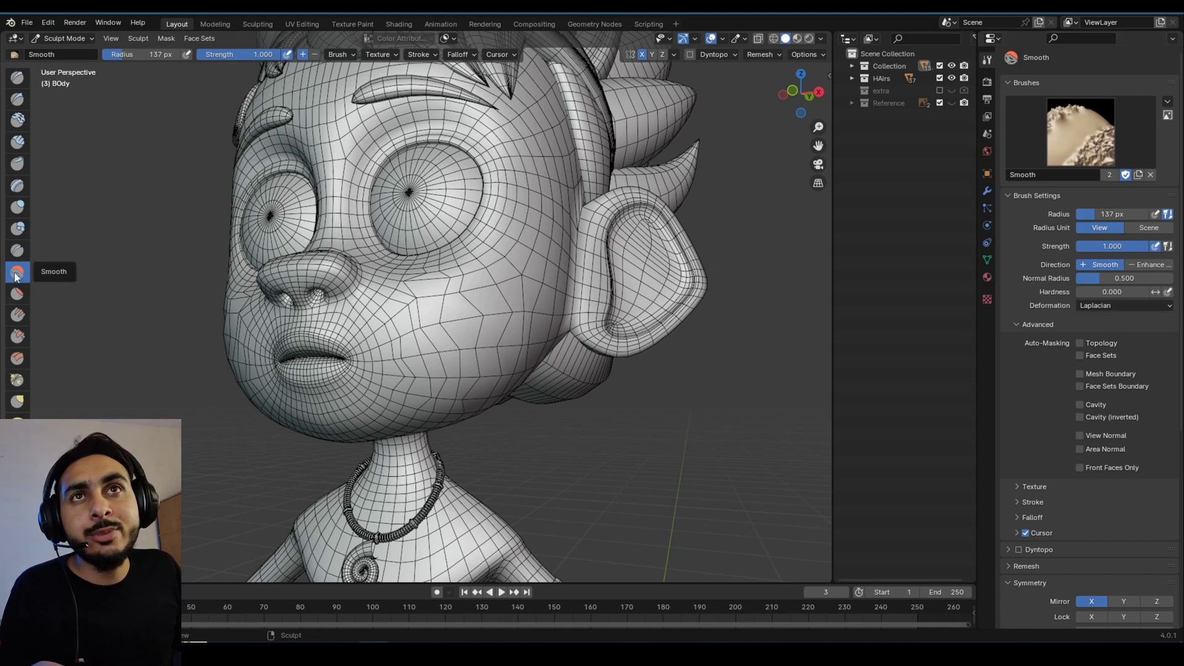
Set the Smooth brush's deformation to Surface and even out the cheek topology while preserving the face's shape.
click(1082, 307)
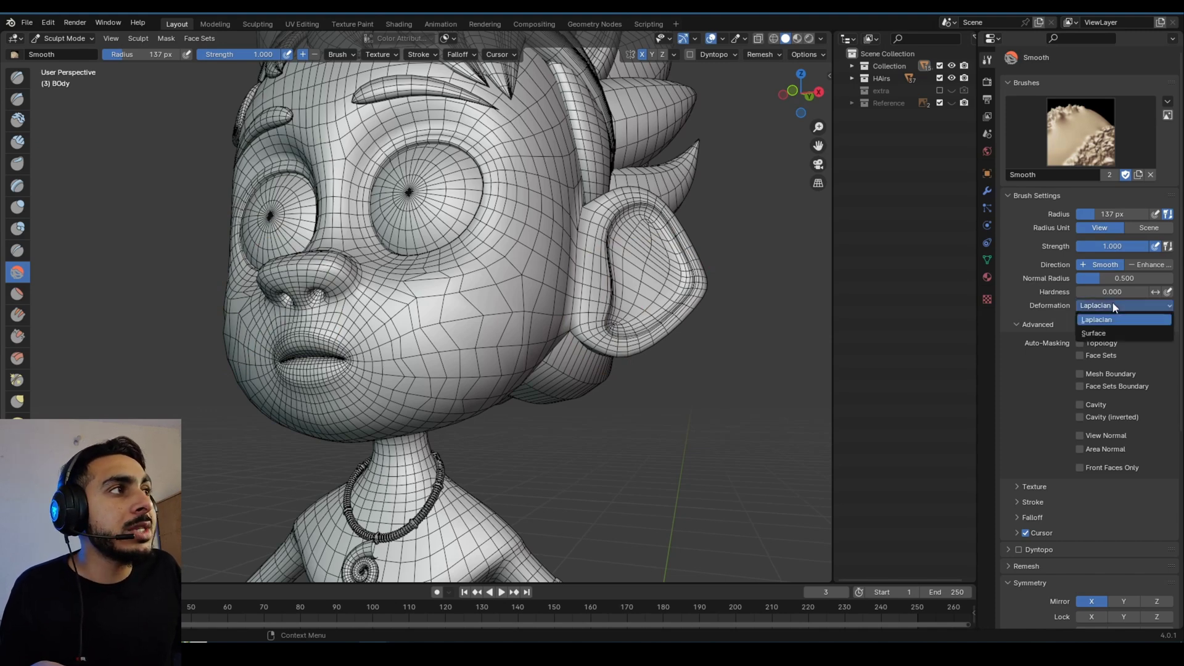
click(1095, 333)
drag(429, 339, 469, 312)
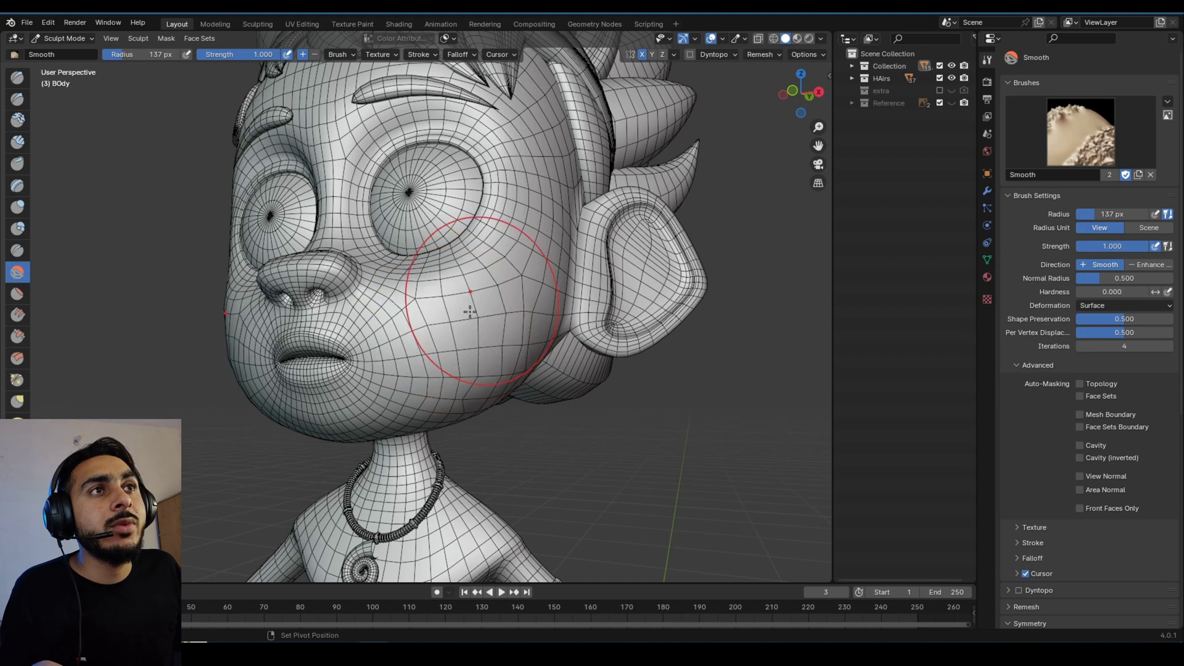
middle_drag(494, 376, 413, 345)
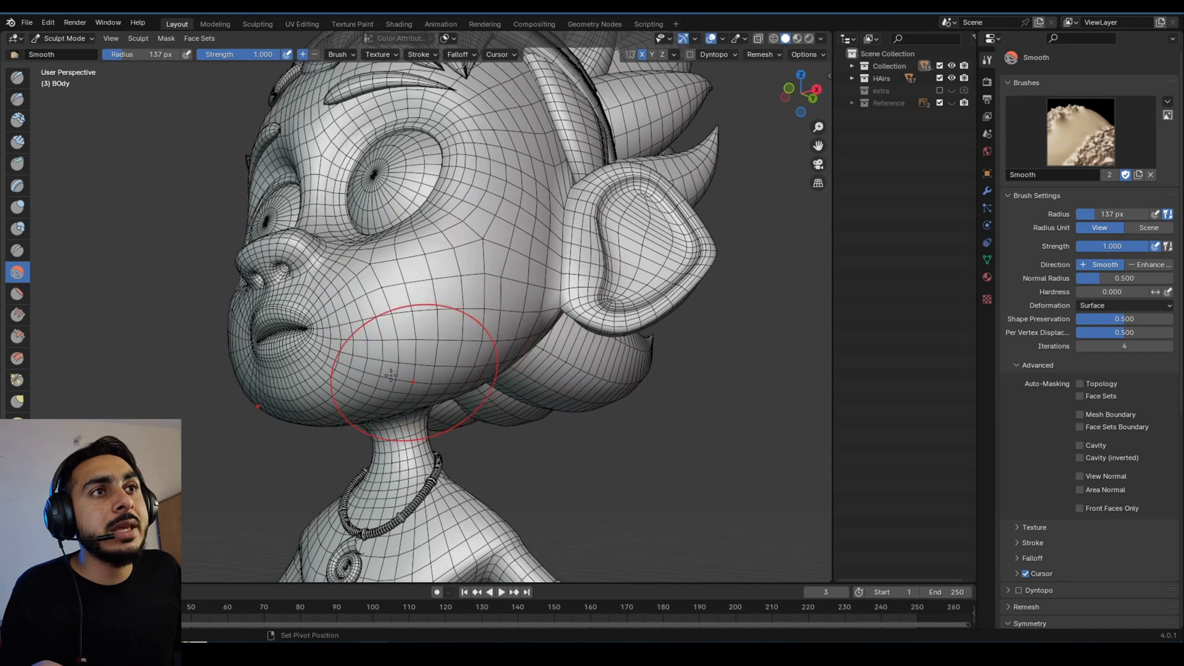
middle_drag(449, 288, 500, 344)
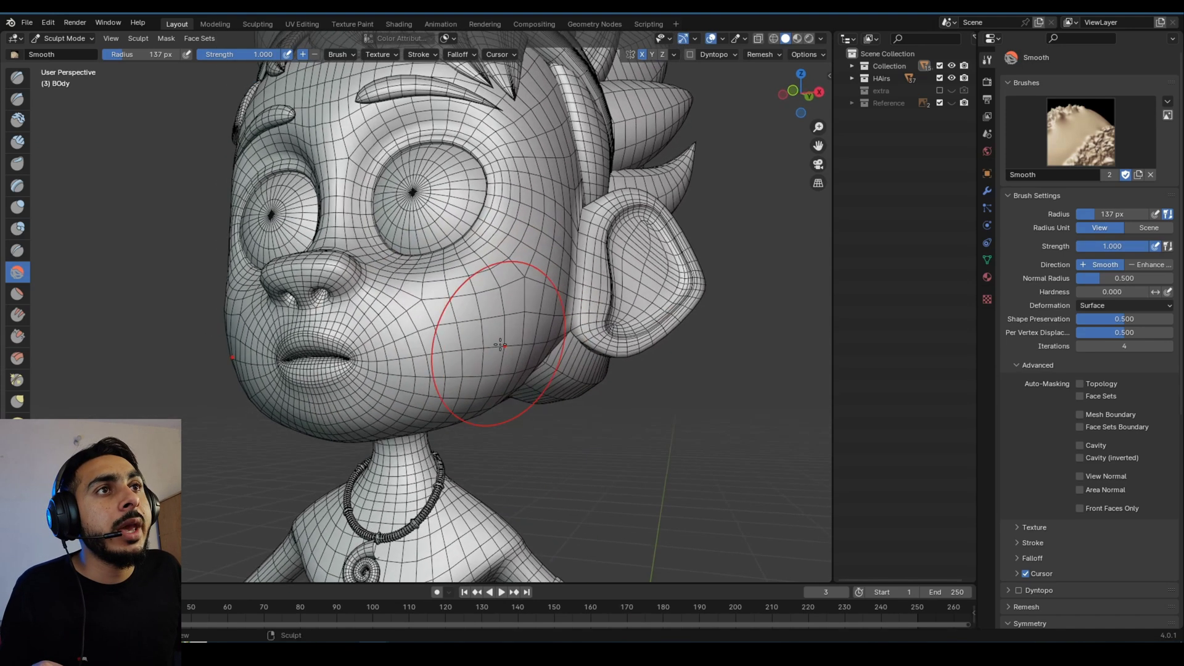
scroll(500, 344, up, 1)
mouse_move(449, 384)
middle_down()
mouse_move(407, 370)
mouse_move(384, 384)
middle_up()
middle_drag(459, 309, 476, 317)
middle_drag(502, 367, 443, 373)
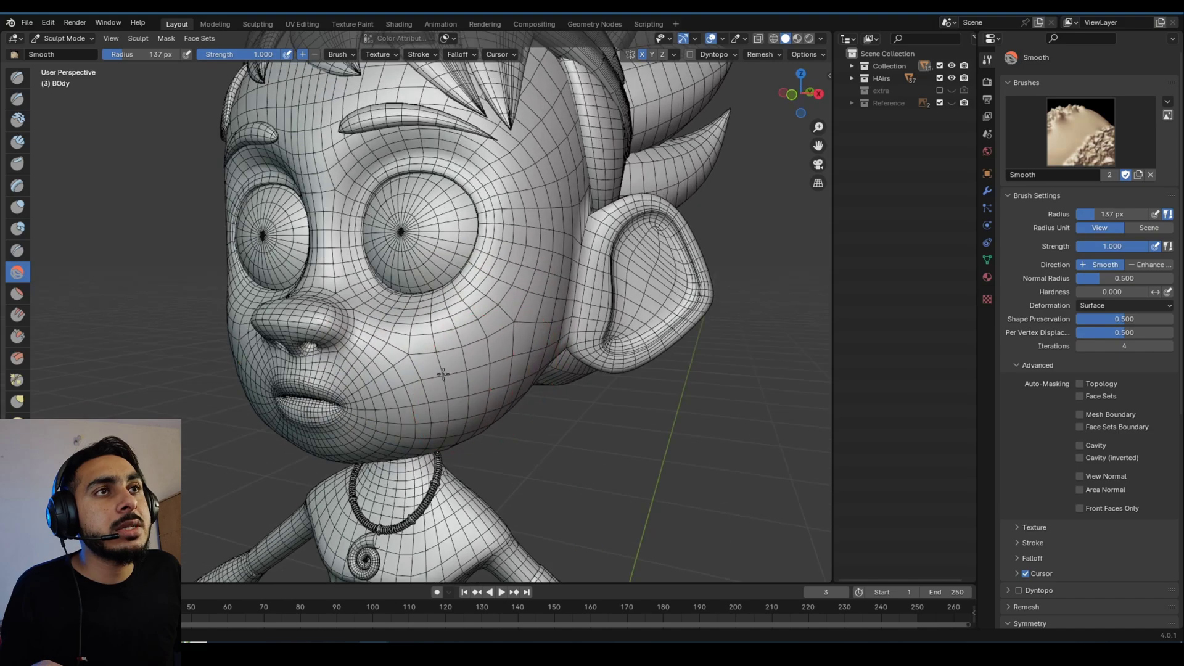
mouse_move(415, 428)
middle_down()
mouse_move(402, 358)
mouse_move(409, 272)
middle_up()
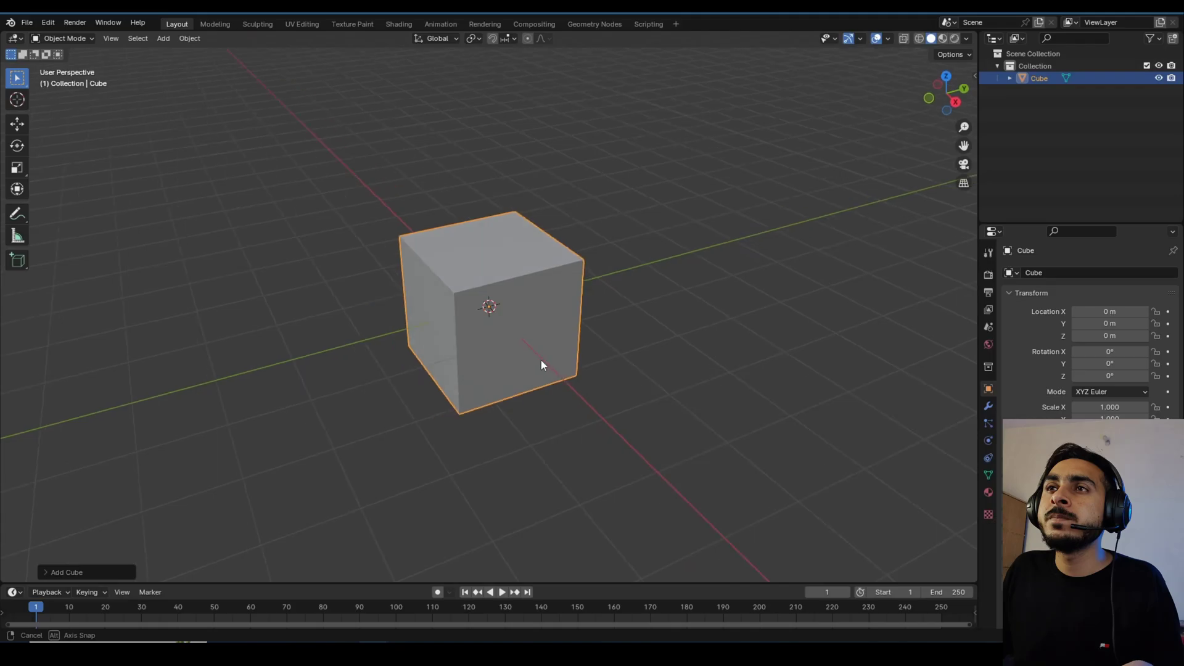
middle_drag(541, 360, 554, 380)
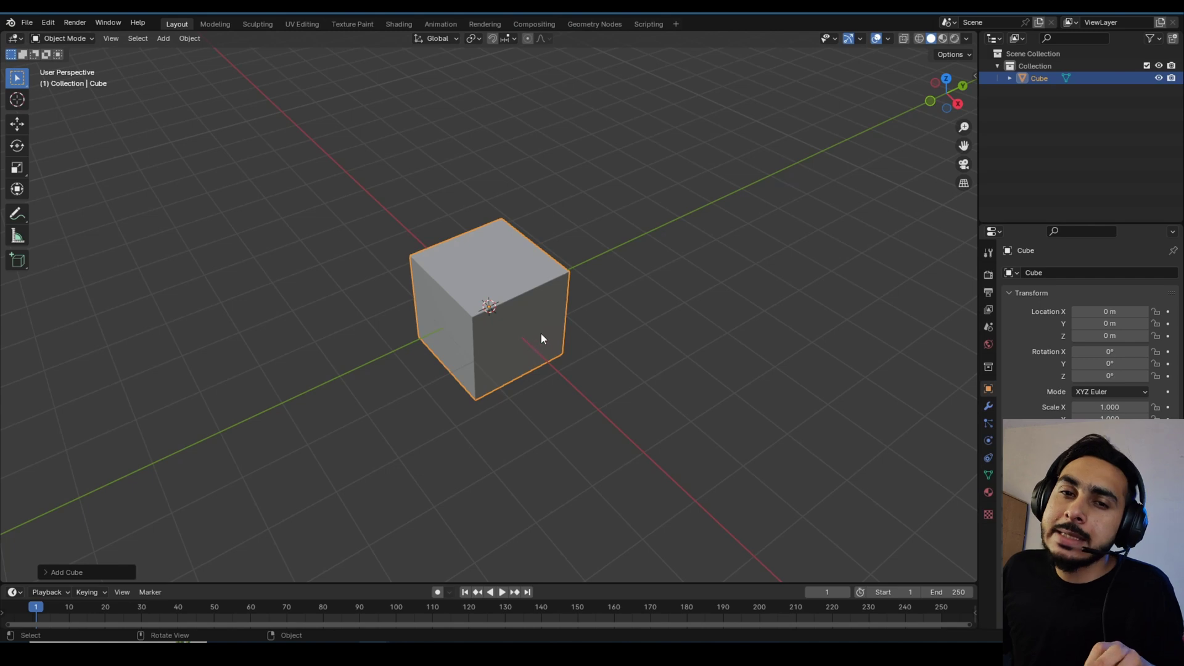
middle_drag(501, 327, 547, 323)
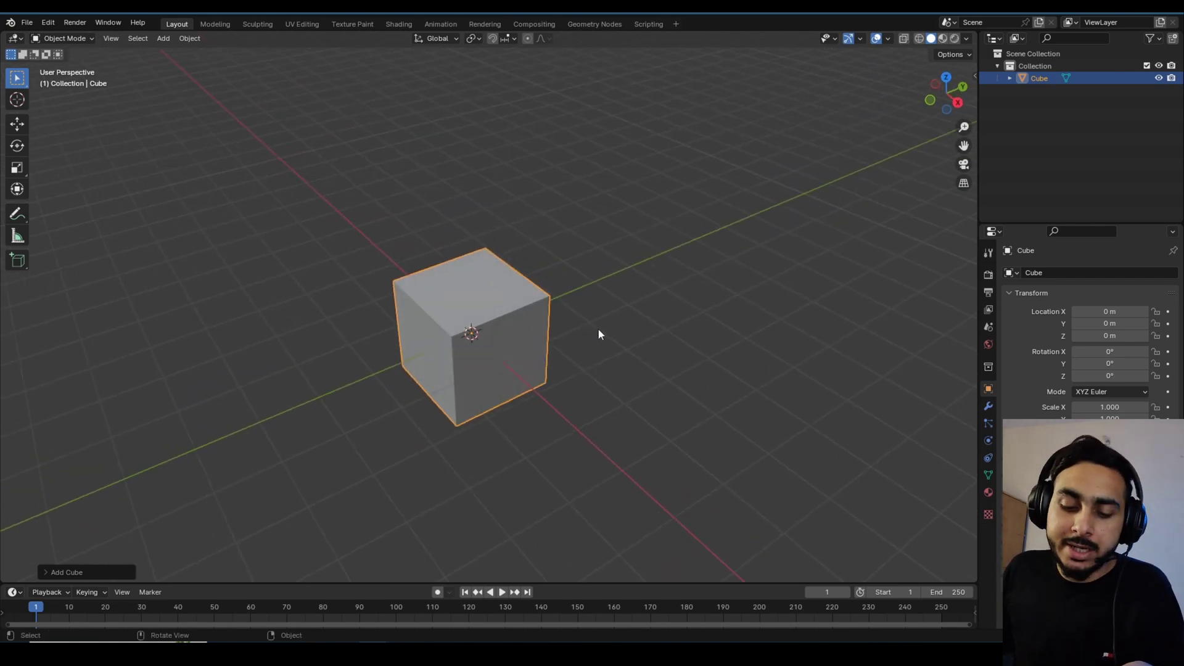
key(Tab)
mouse_move(455, 364)
middle_down()
mouse_move(574, 336)
mouse_move(456, 365)
middle_up()
key(ctrl+r)
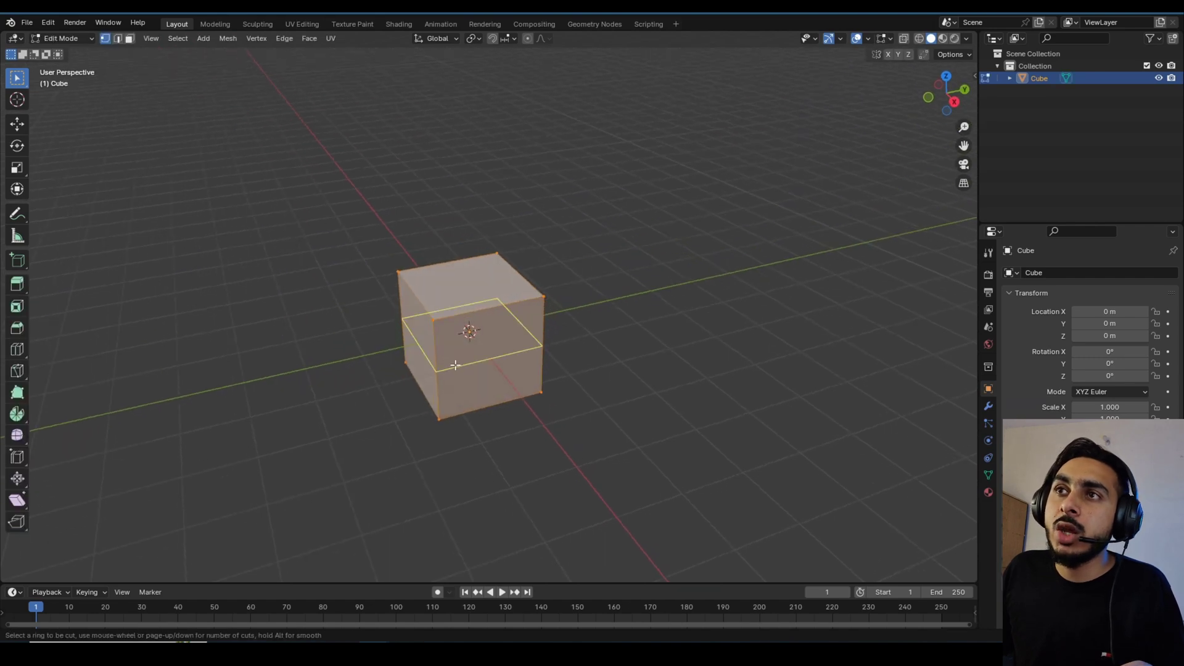
key(Escape)
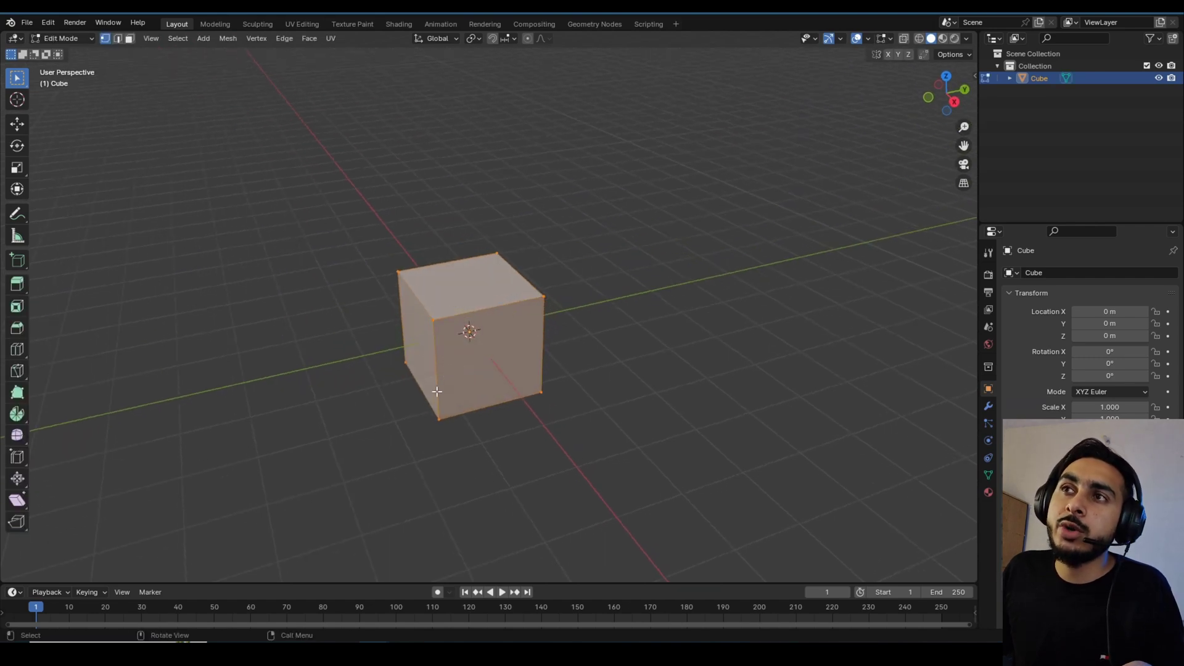
scroll(407, 396, down, 4)
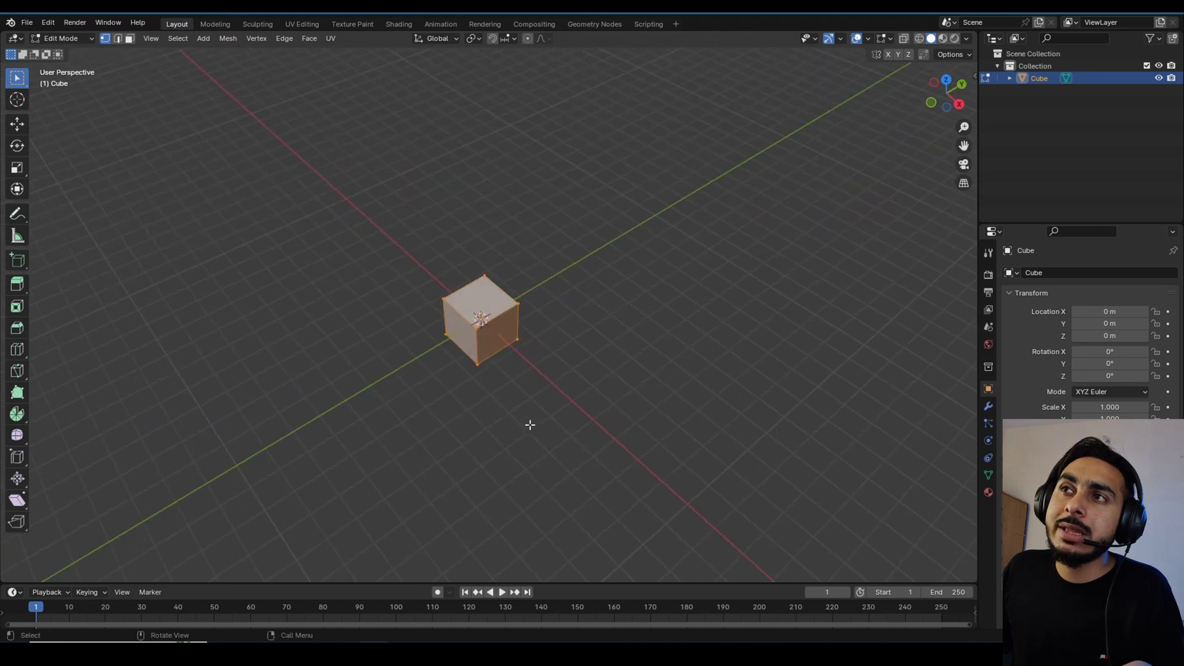
key(Tab)
scroll(496, 352, up, 3)
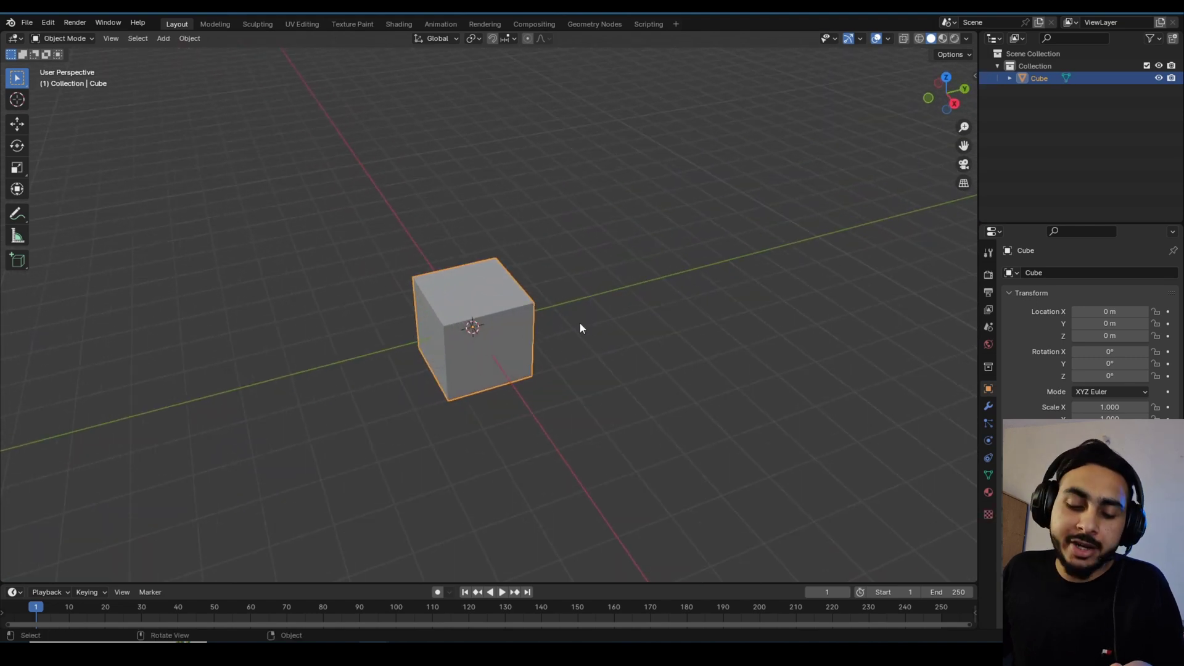
Stretch the cube along the Y axis into a longer box and apply its scale.
key(s)
key(y)
click(641, 328)
key(ctrl+a)
click(535, 375)
Bevel one short upper end edge of the box with 24 segments and a width of about 2.74 m.
key(ctrl+Tab)
click(464, 345)
click(416, 331)
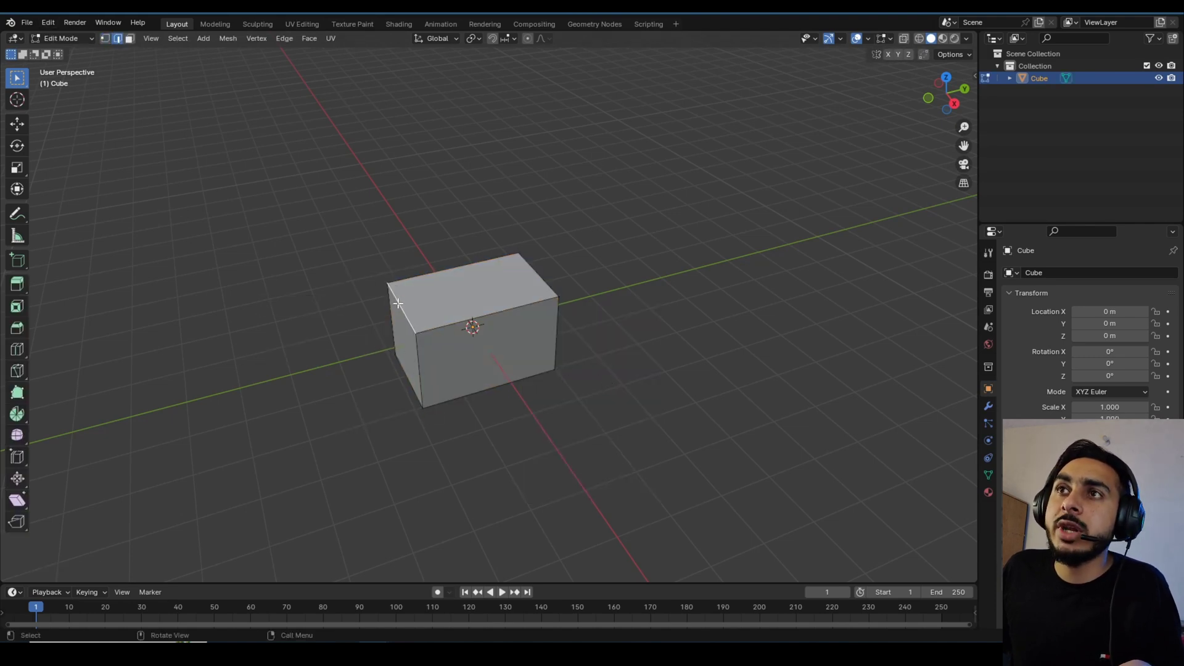
key(ctrl+b)
scroll(576, 339, up, 9)
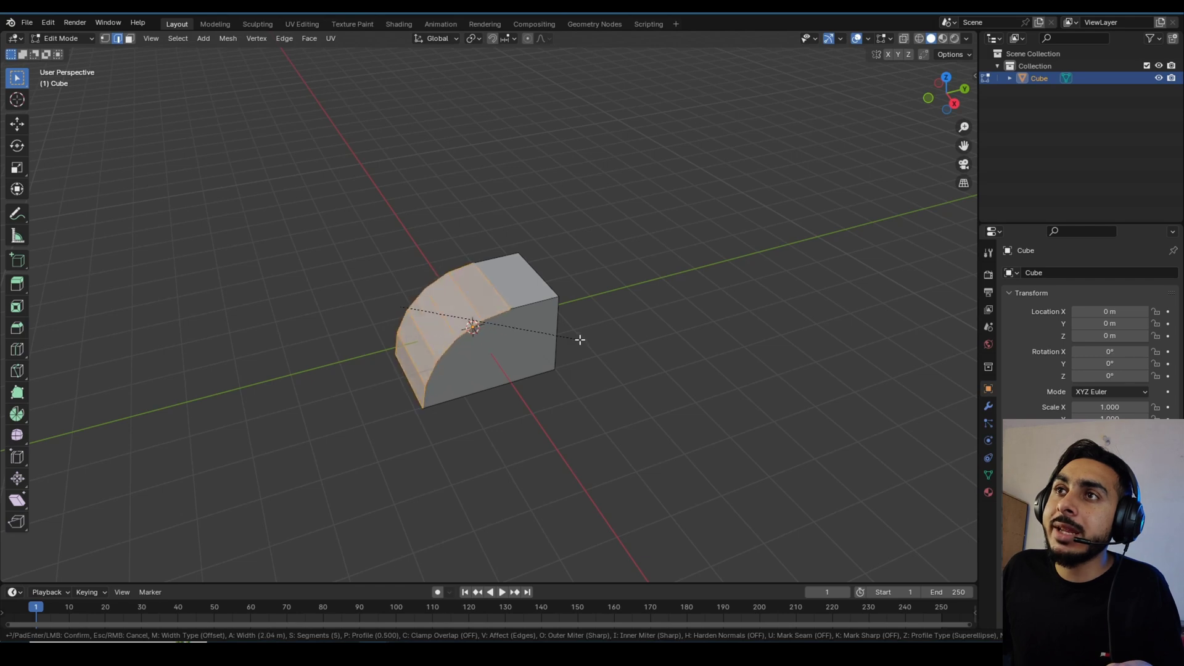
click(613, 344)
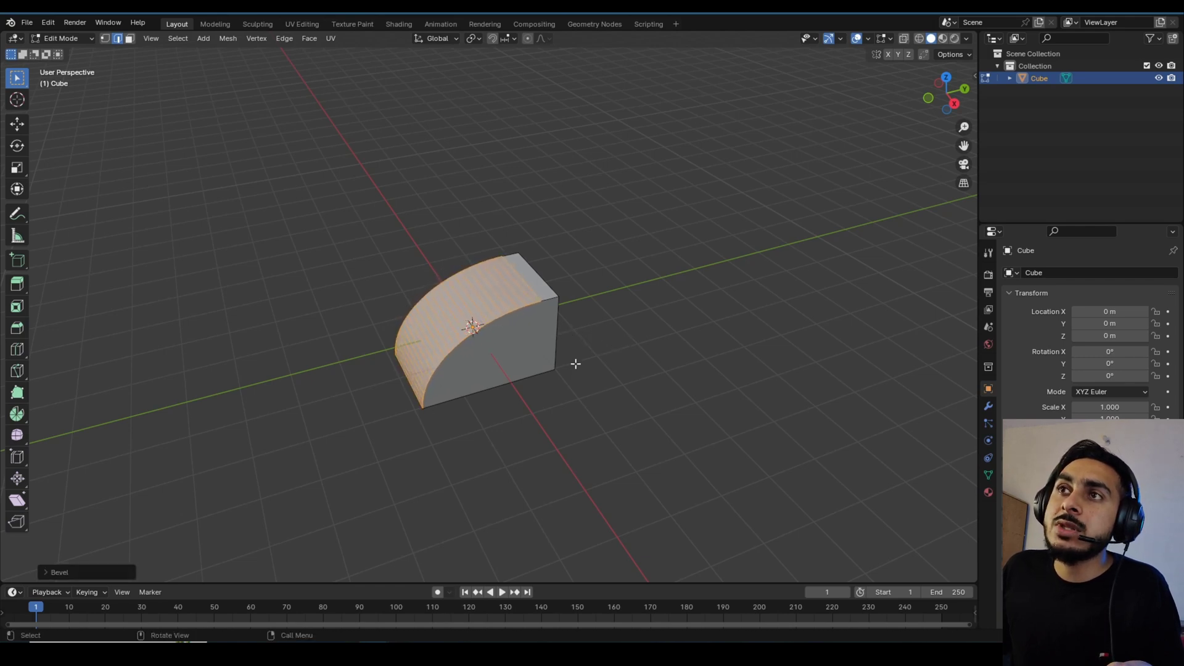
middle_drag(576, 364, 498, 300)
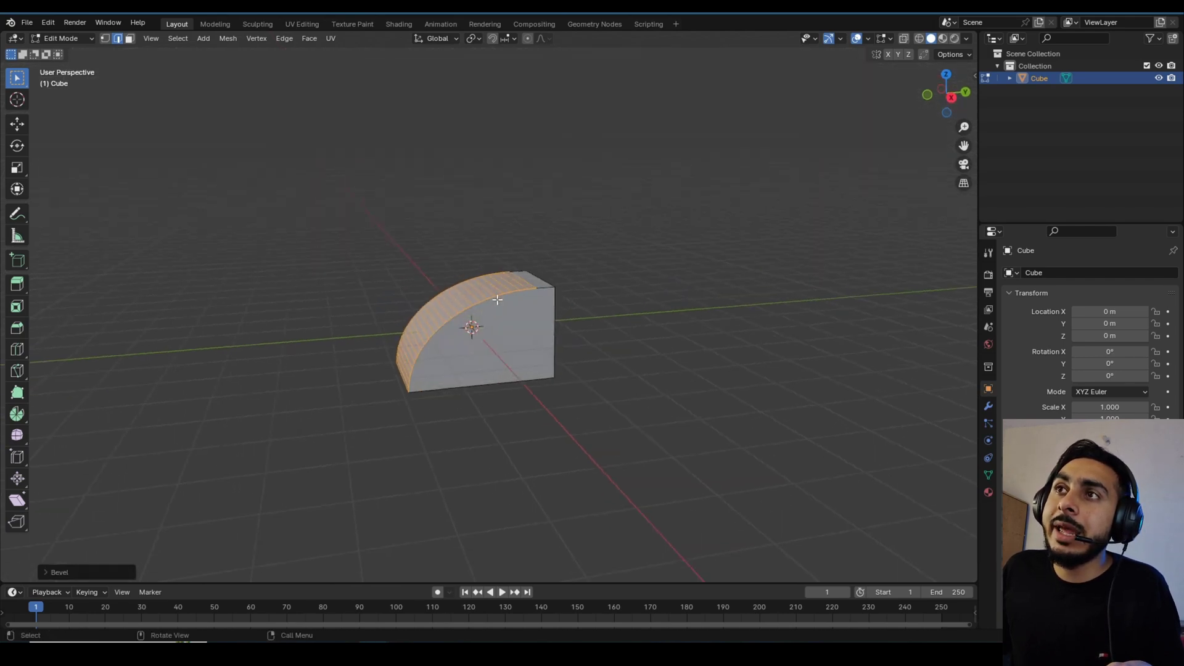
Set the bevel's profile type to Custom with the Steps preset to turn the slope into a staircase.
click(64, 572)
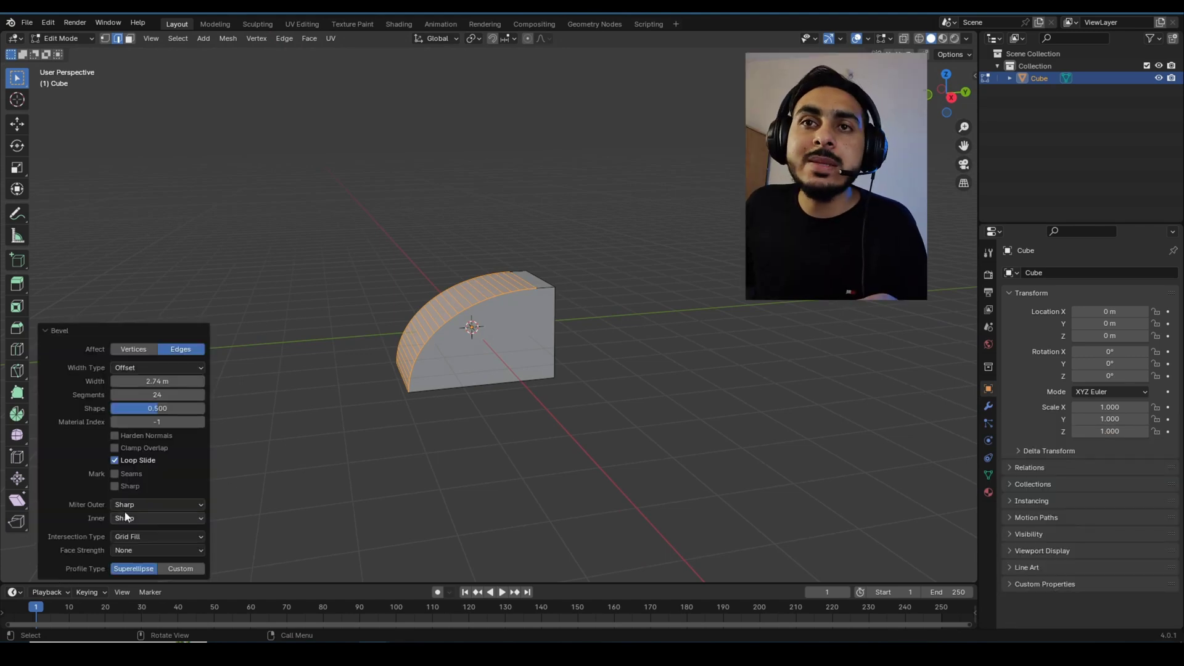
click(180, 568)
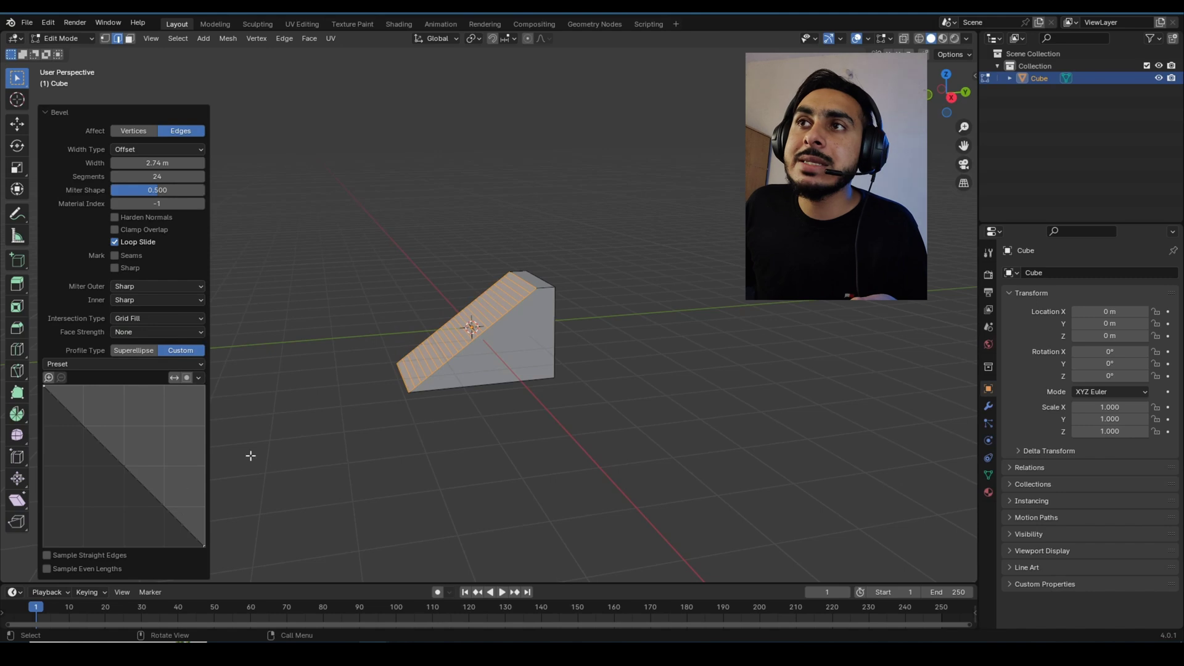
scroll(444, 345, up, 3)
middle_drag(487, 339, 504, 316)
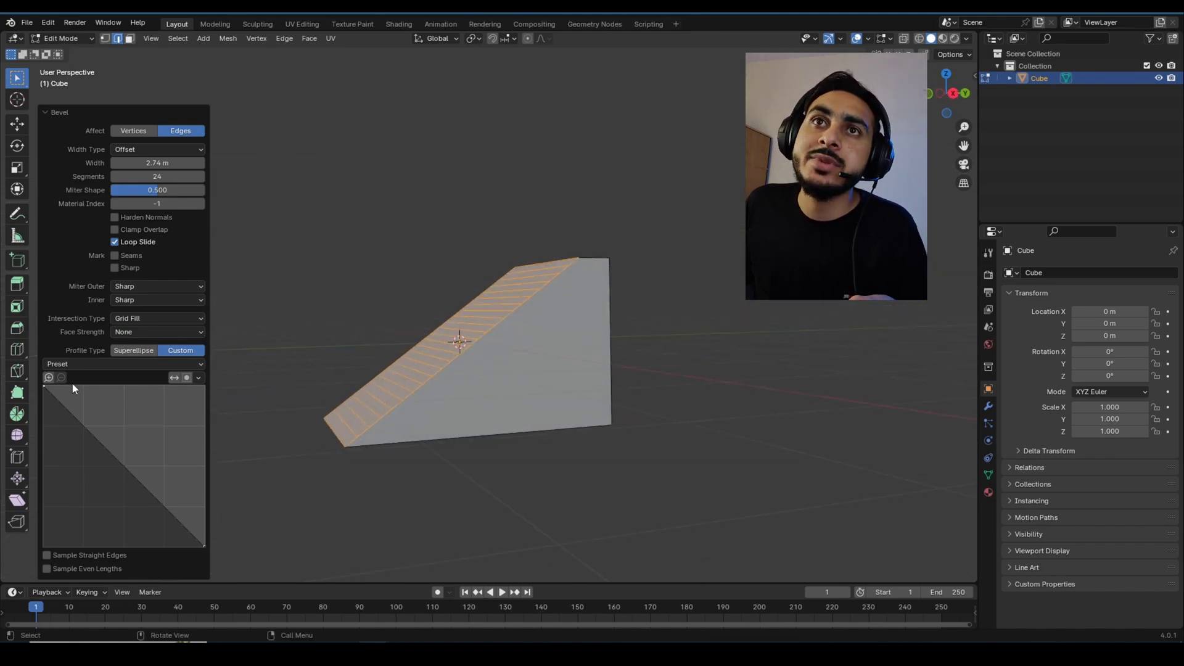
click(94, 365)
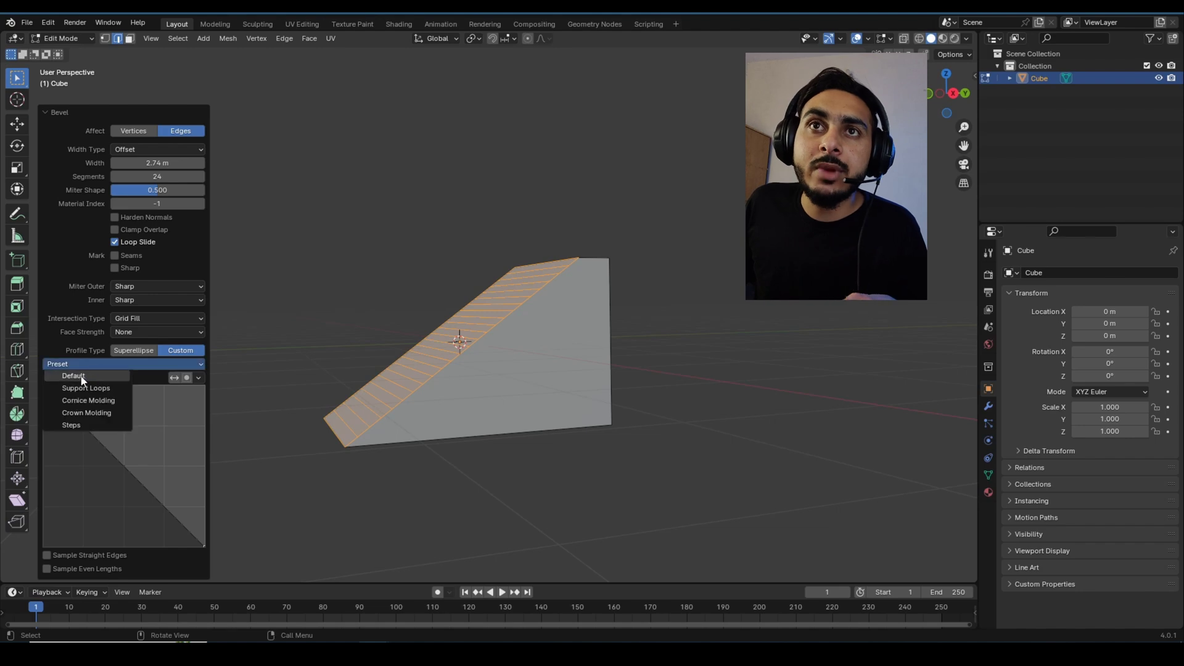
click(84, 423)
middle_drag(505, 368, 698, 330)
key(Tab)
middle_drag(539, 348, 457, 367)
key(Tab)
middle_drag(552, 378, 537, 402)
key(ctrl+Tab)
click(362, 397)
key(KP_7)
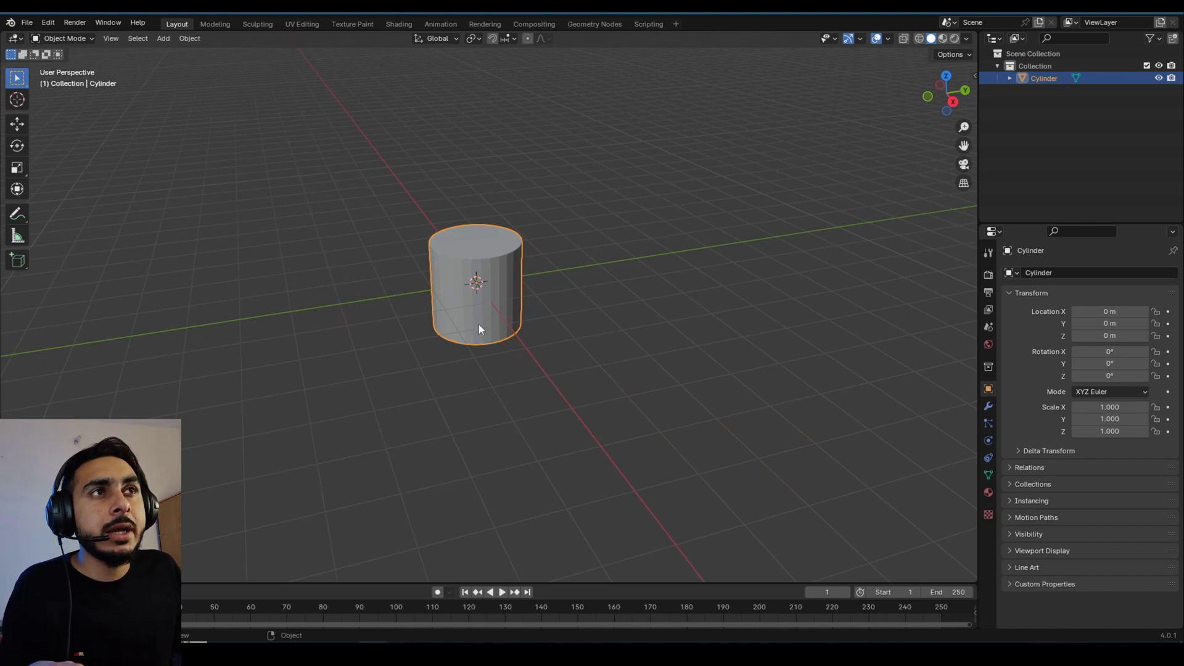
Switch the cylinder to Edit Mode.
scroll(480, 328, up, 4)
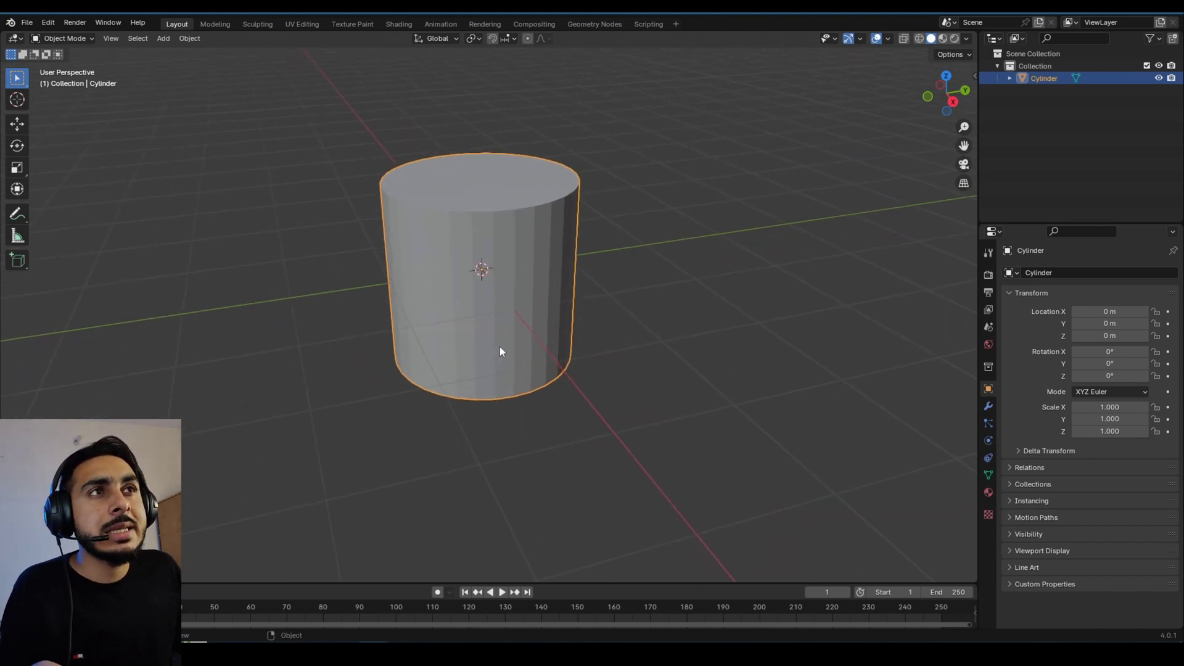
middle_drag(469, 283, 417, 280)
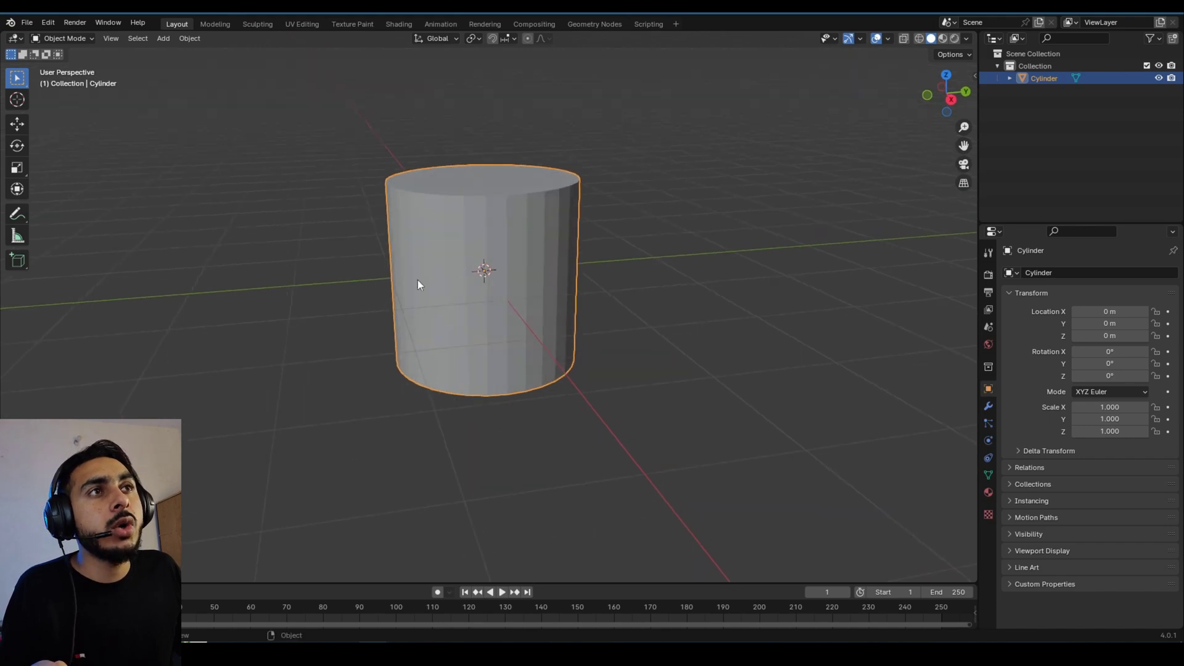
scroll(417, 280, down, 3)
key(ctrl+Tab)
click(532, 277)
scroll(532, 280, up, 1)
key(ctrl+r)
scroll(534, 277, up, 14)
right_click(537, 264)
Add a dense series of evenly spaced horizontal loop cuts around the cylinder's side, without sliding them.
key(ctrl+r)
scroll(527, 274, up, 14)
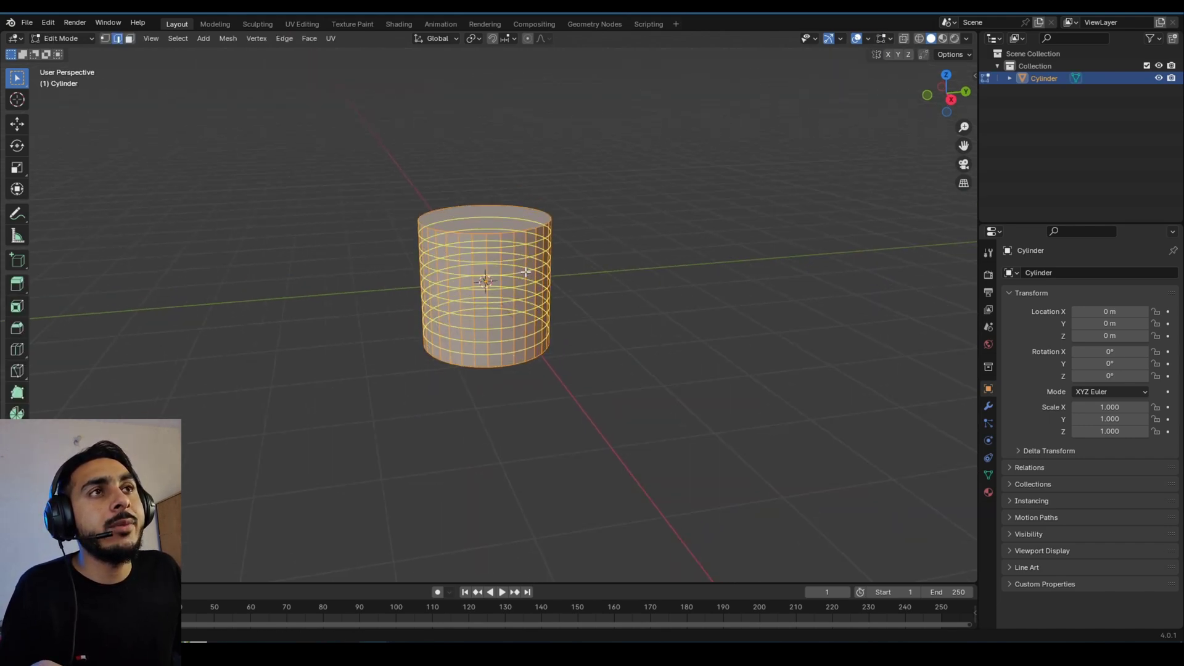
click(524, 271)
right_click(523, 272)
Apply the cylinder's scale in Object Mode and return to Edit Mode.
key(Tab)
key(ctrl+a)
click(520, 306)
key(Tab)
Select the cylinder's top and bottom cap faces and inset them repeatedly toward the centre to form concentric rings.
mouse_move(547, 283)
middle_down()
mouse_move(573, 324)
mouse_move(540, 293)
middle_up()
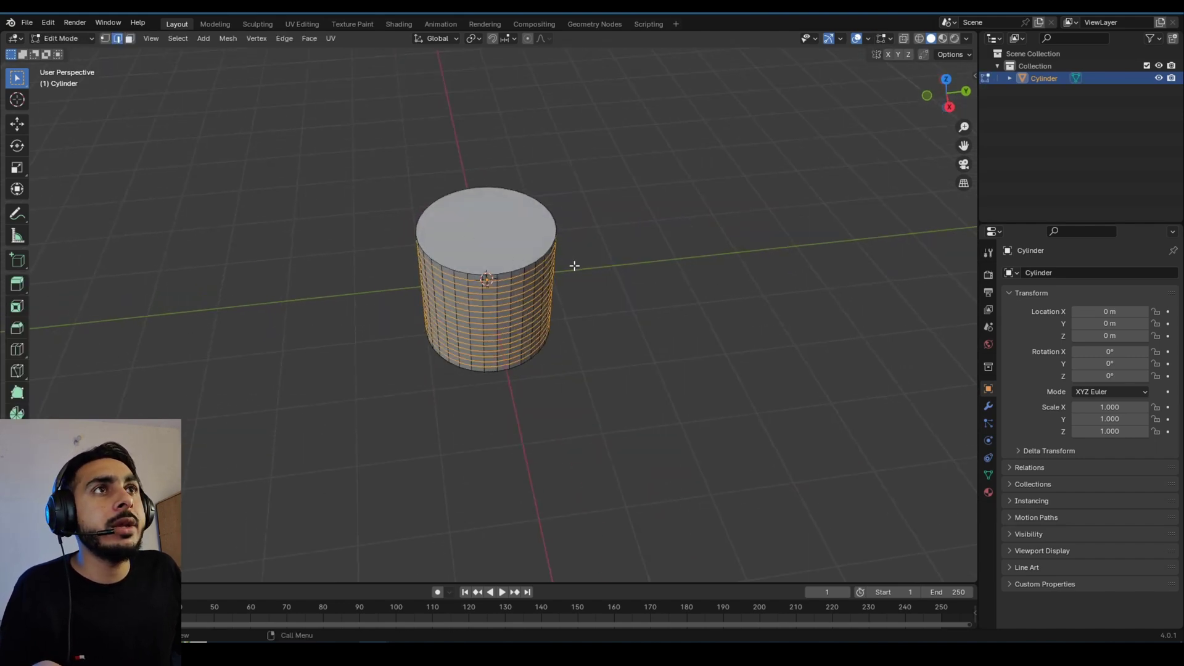
click(129, 38)
middle_drag(543, 382, 655, 336)
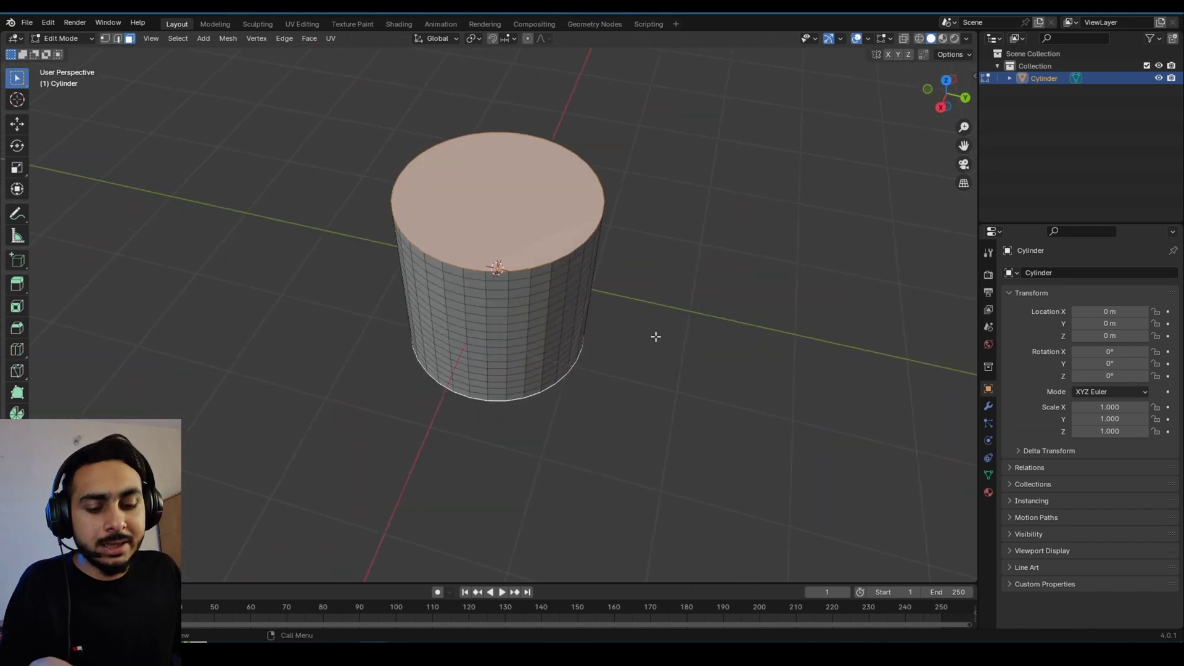
key(i)
click(662, 328)
key(shift+r)
key(shift+r)
key(shift+r)
key(shift+r)
key(shift+r)
key(shift+r)
key(shift+r)
key(shift+r)
key(shift+r)
key(shift+r)
middle_drag(654, 307, 568, 281)
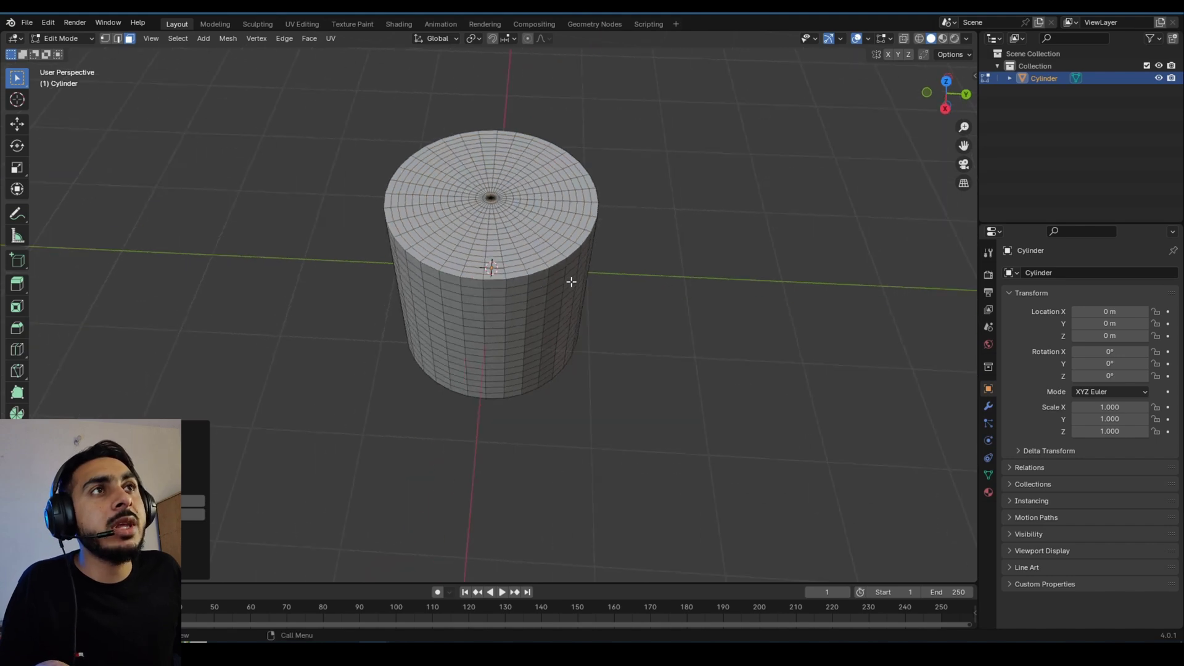
Add a Subdivision Surface modifier to the cylinder and apply it.
key(Tab)
click(989, 407)
click(1062, 271)
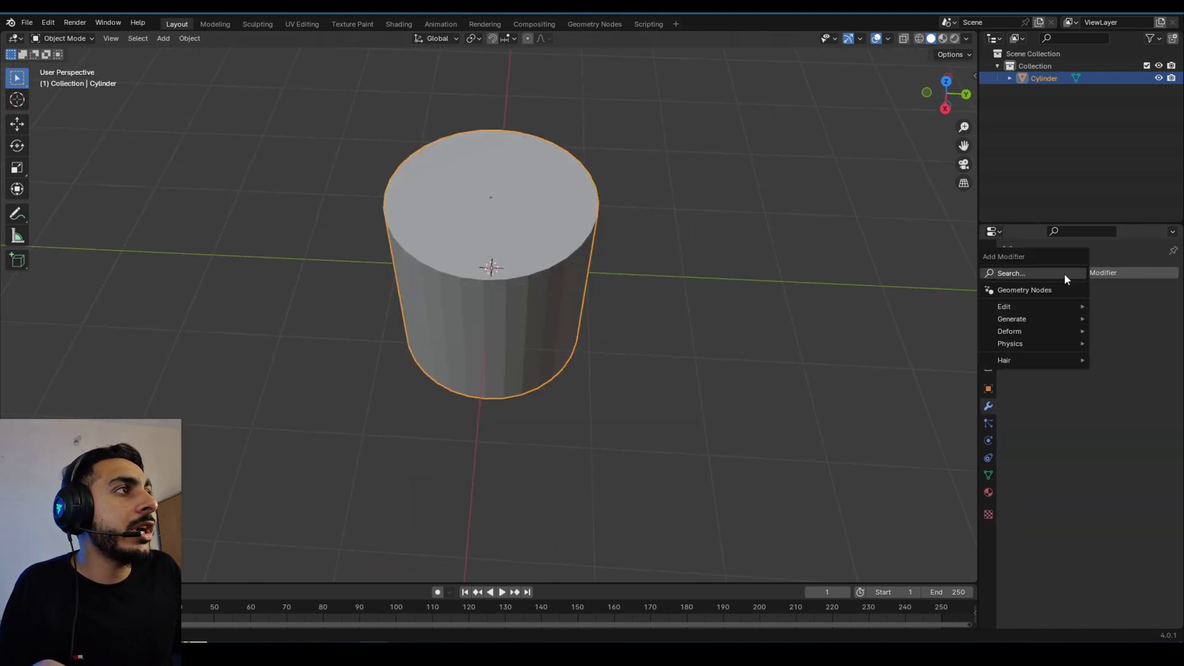
click(1034, 271)
text(s)
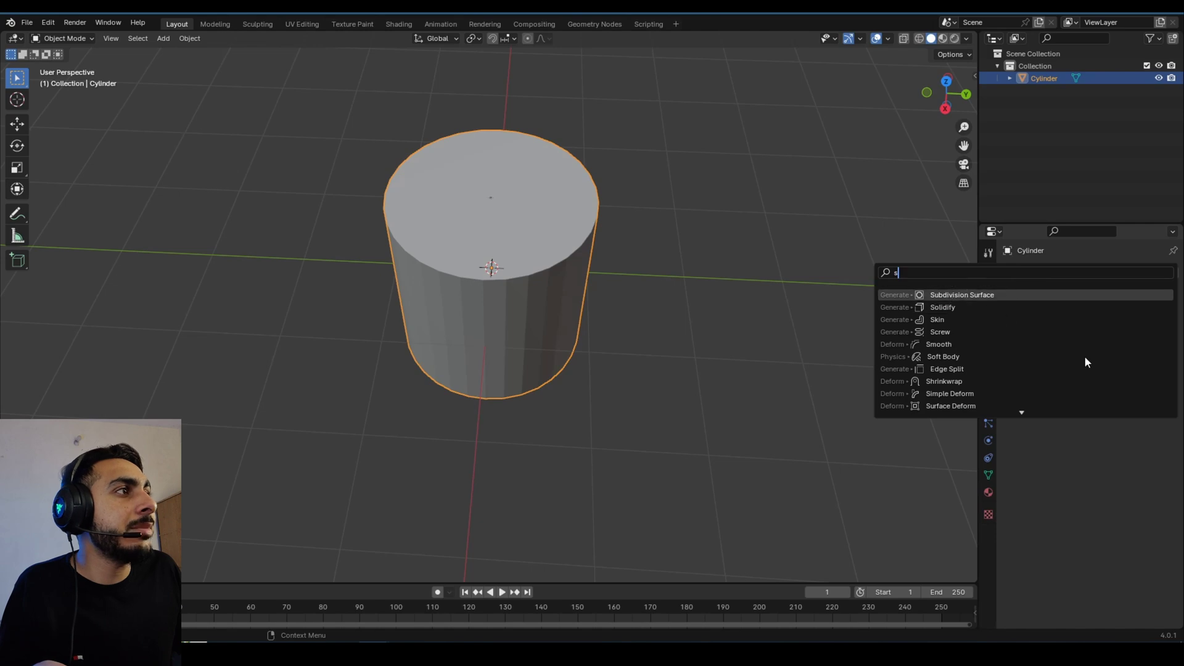
key(Return)
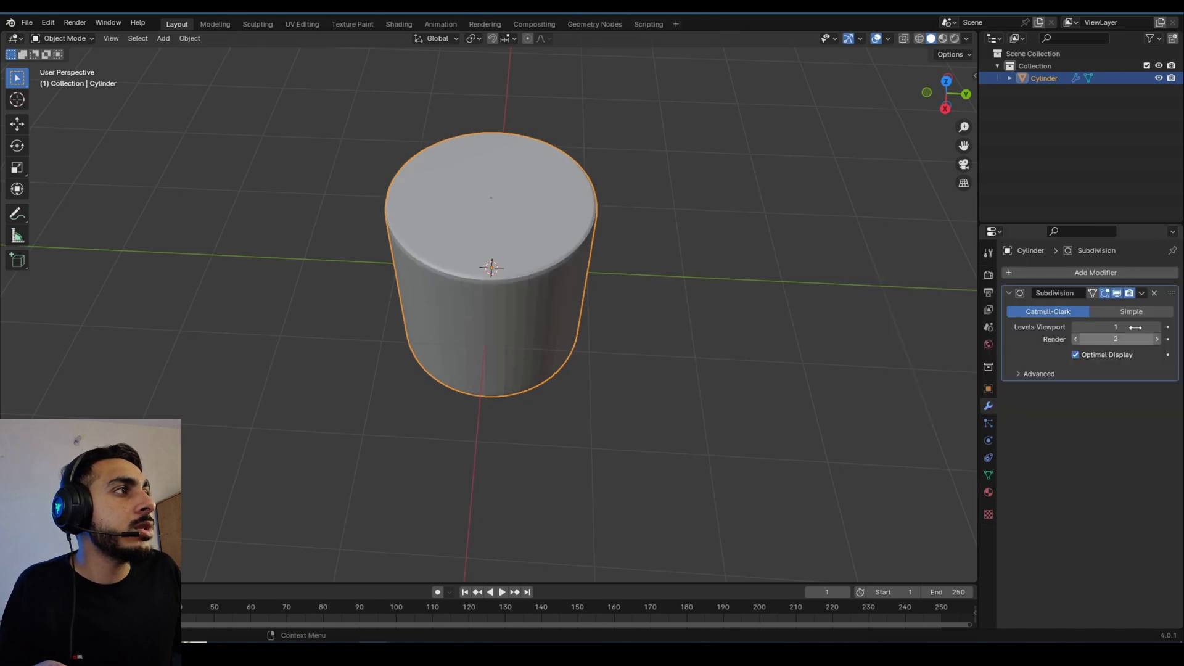
key(ctrl+a)
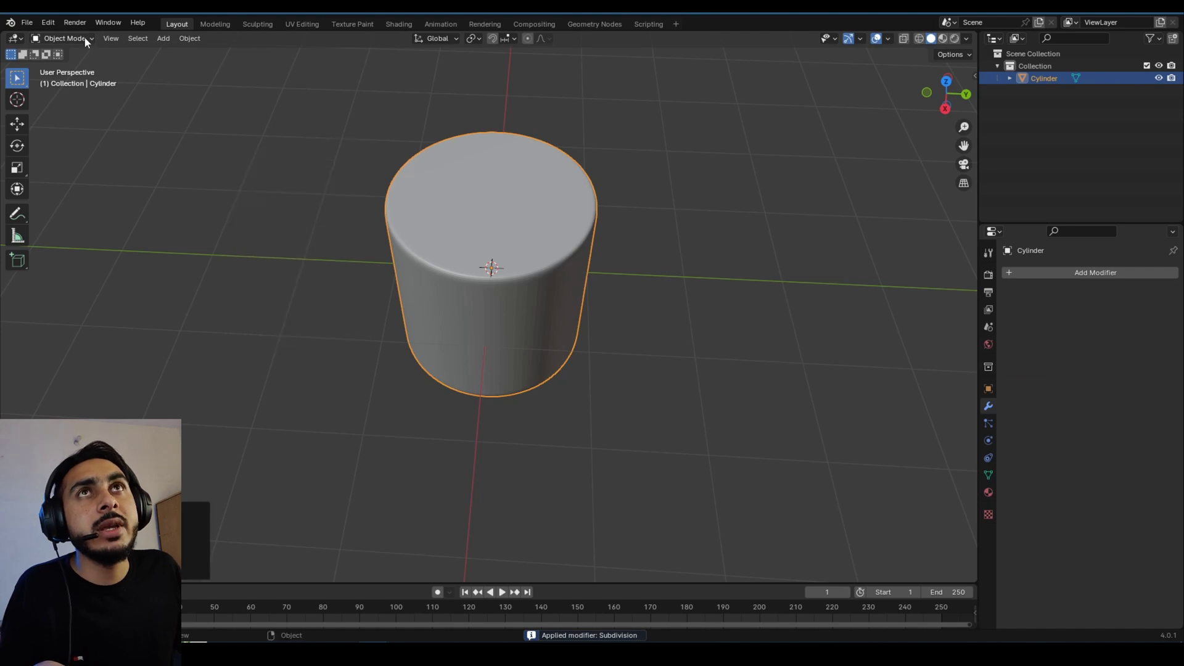
Switch the cylinder to Sculpt Mode and view it from the front.
click(84, 38)
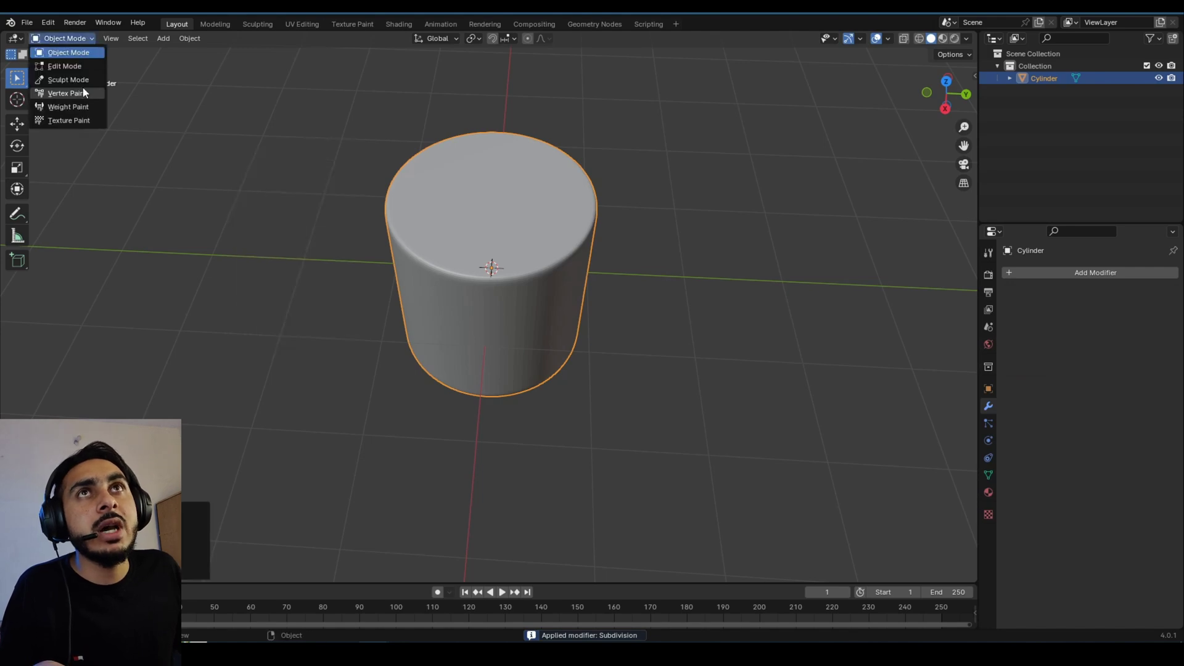
click(65, 79)
key(KP_1)
Try a SculptDraw stroke across the cylinder's side and undo it.
scroll(491, 262, up, 6)
mouse_move(441, 296)
mouse_down()
mouse_move(397, 265)
mouse_move(257, 312)
mouse_up()
key(ctrl+z)
scroll(870, 150, down, 5)
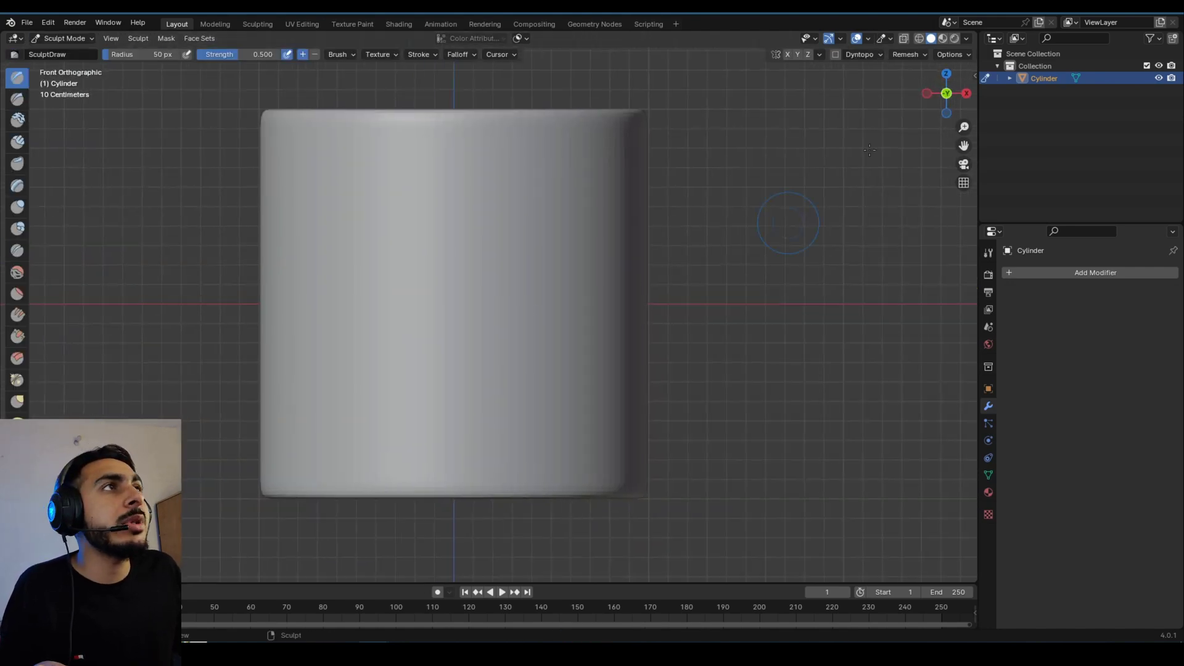
Enable Dyntopo on the cylinder and open its detail settings.
click(834, 55)
click(813, 79)
click(863, 55)
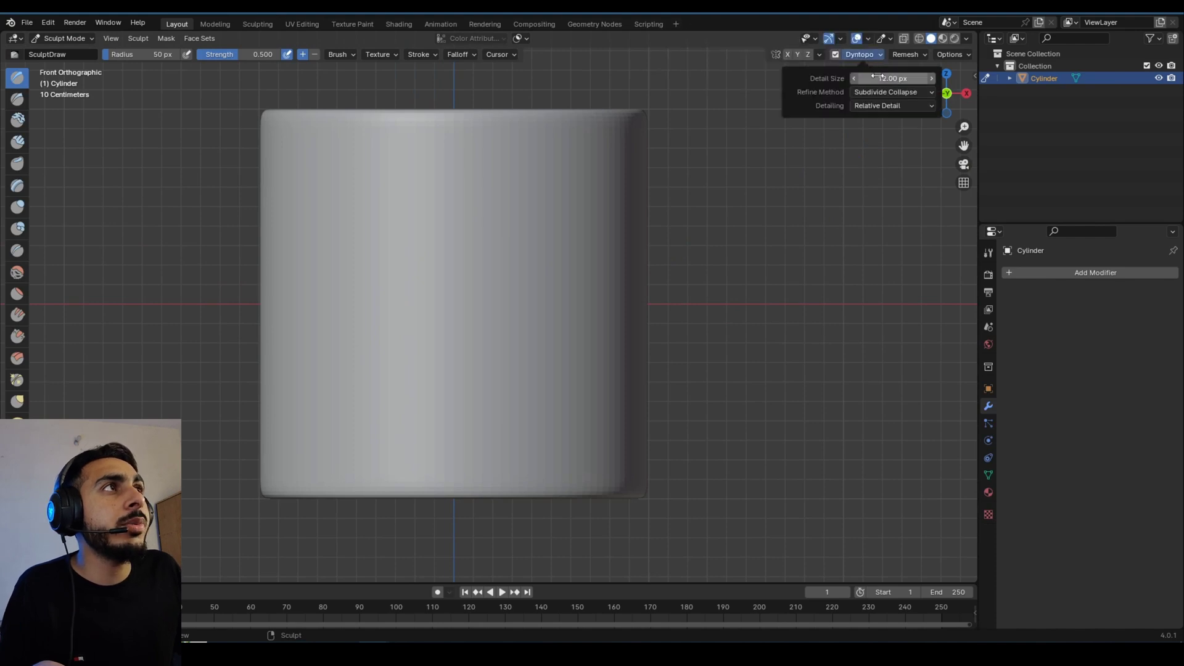
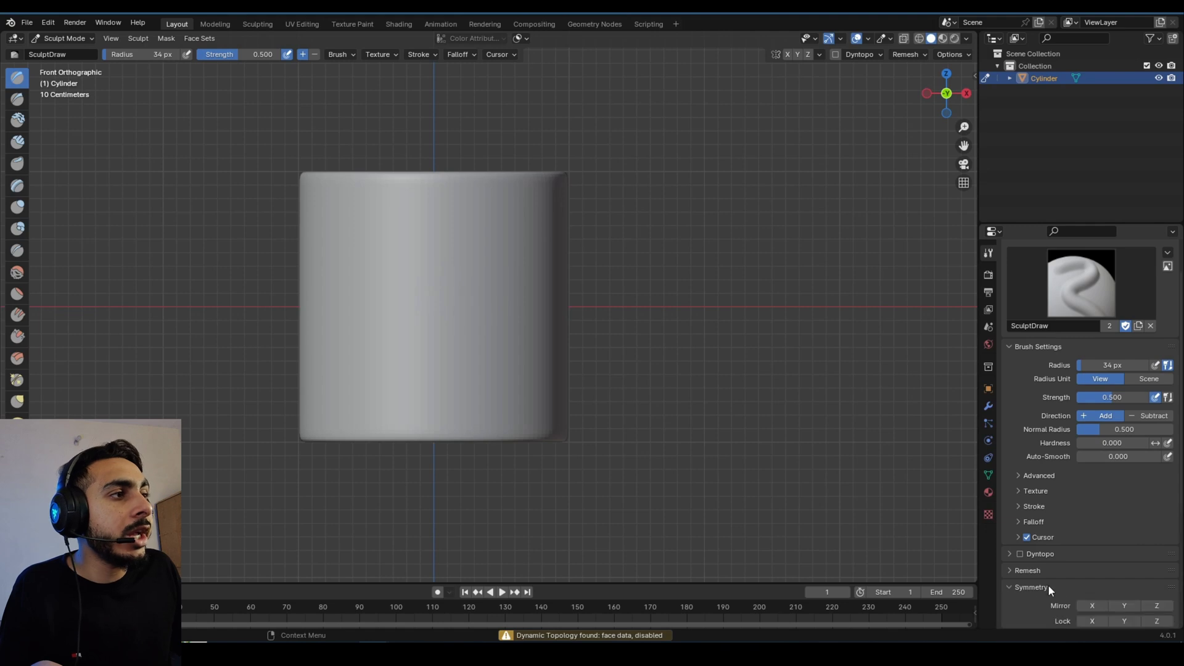
Try a sculpt stroke with X mirror symmetry on the cylinder, undo it and turn X mirroring off.
shift+middle_drag(514, 288, 527, 356)
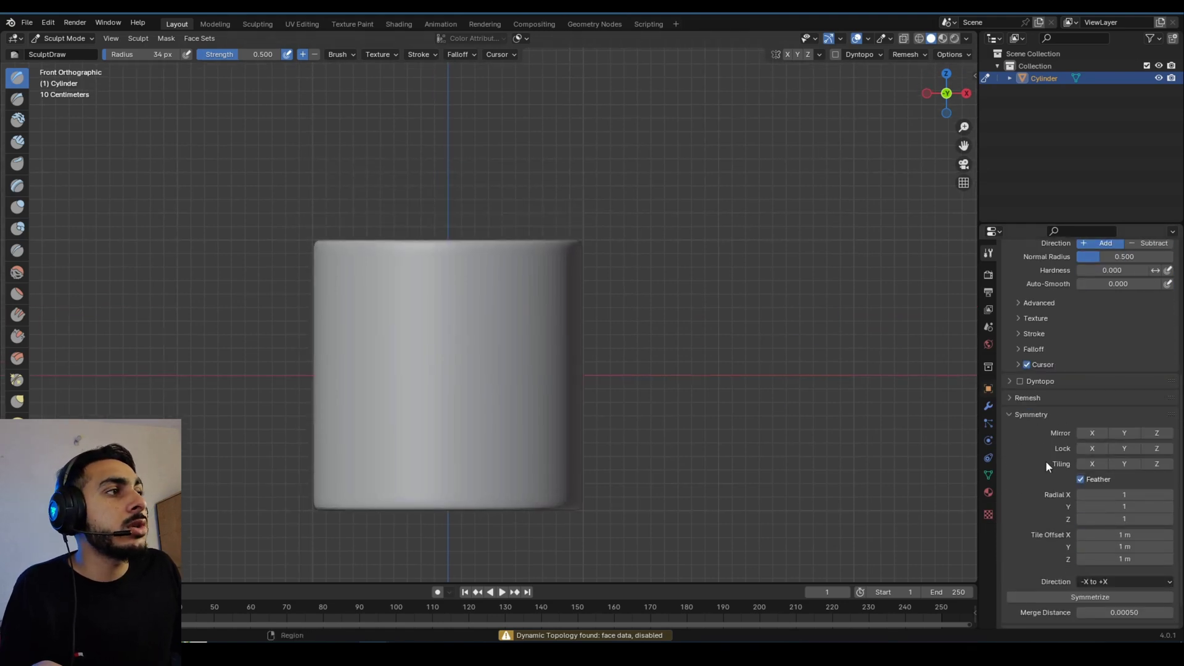
click(1092, 433)
mouse_move(515, 359)
mouse_down()
mouse_move(426, 339)
mouse_move(512, 377)
mouse_move(501, 381)
mouse_up()
key(ctrl+z)
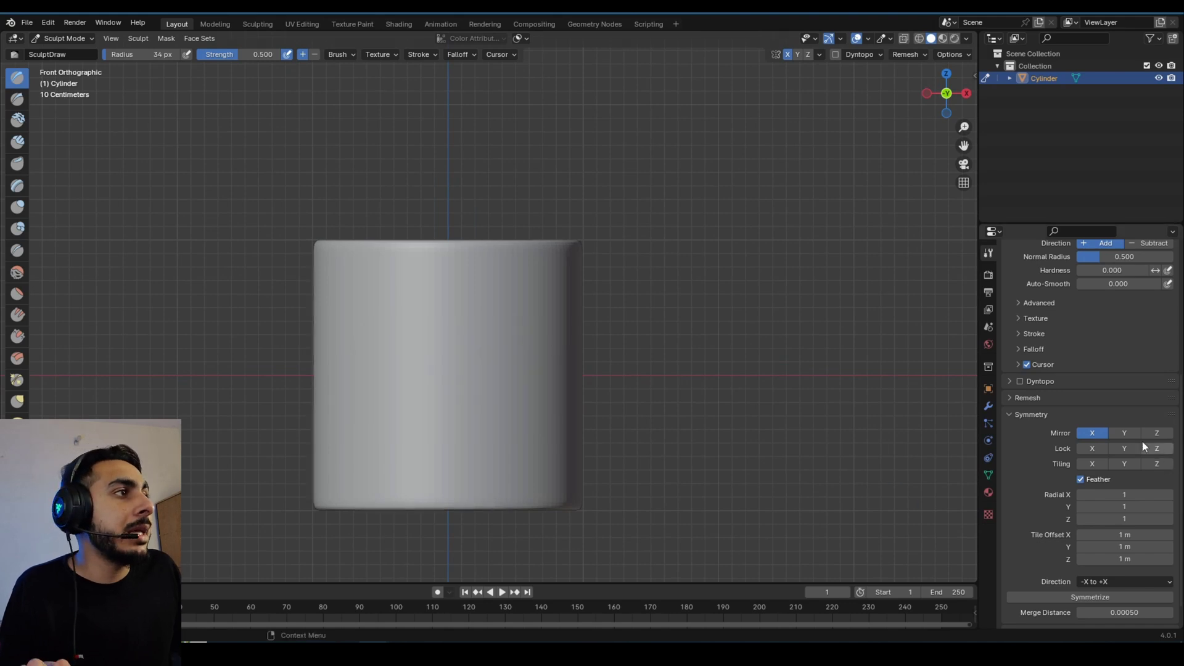
click(1090, 433)
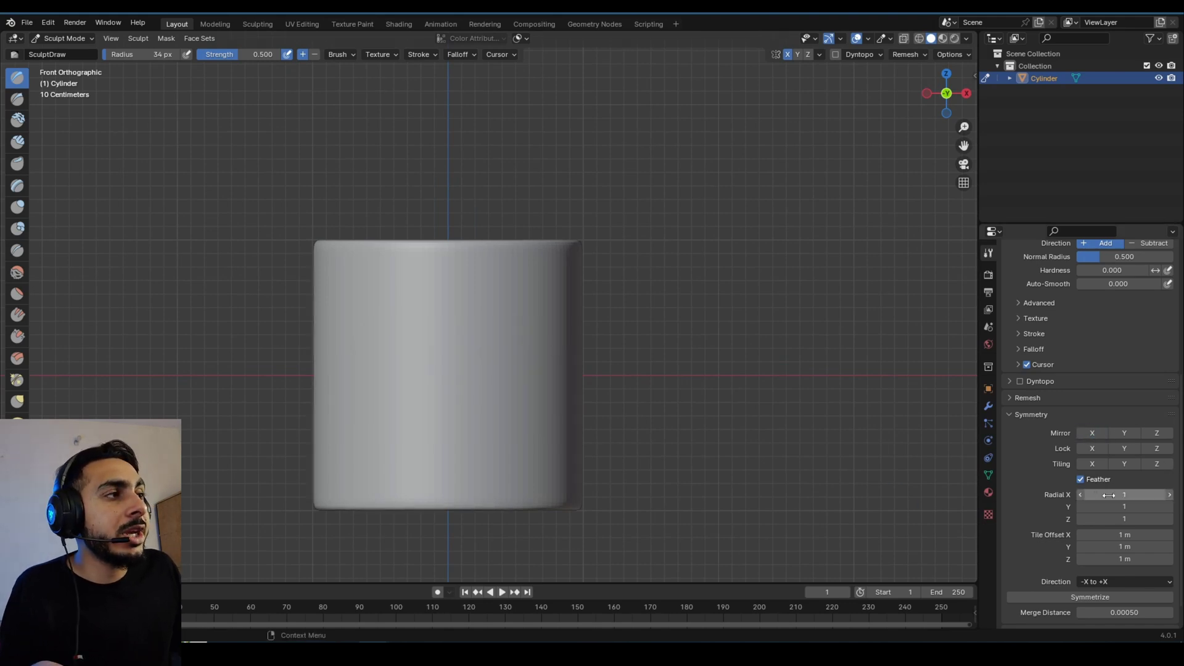
Set the sculpt symmetry's Radial X count to 10.
click(1118, 494)
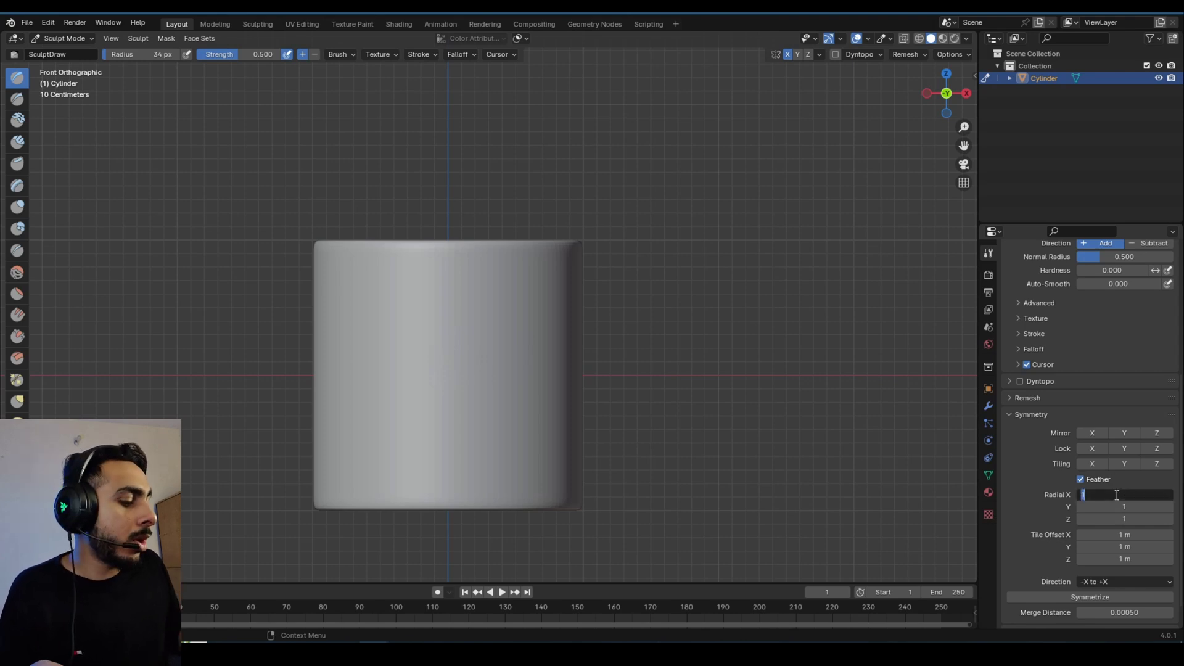
text(10)
key(Return)
middle_drag(526, 349, 492, 372)
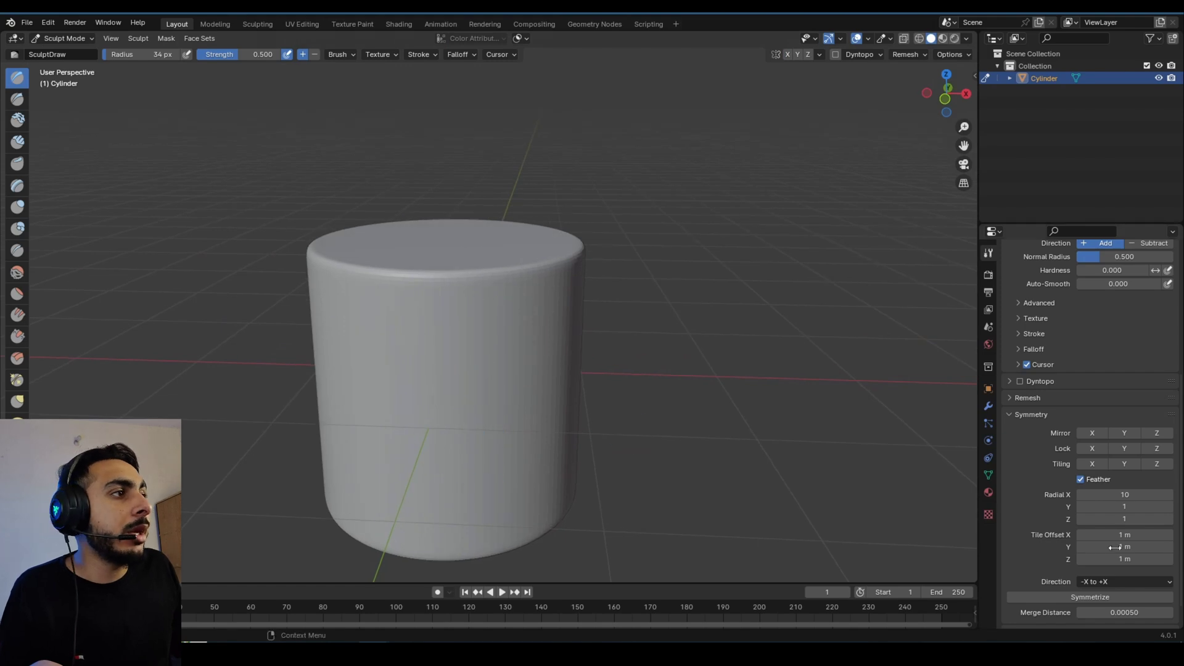
Set the sculpt symmetry's Radial X count to 1 and its Radial Y count to 10.
text(1)
key(Return)
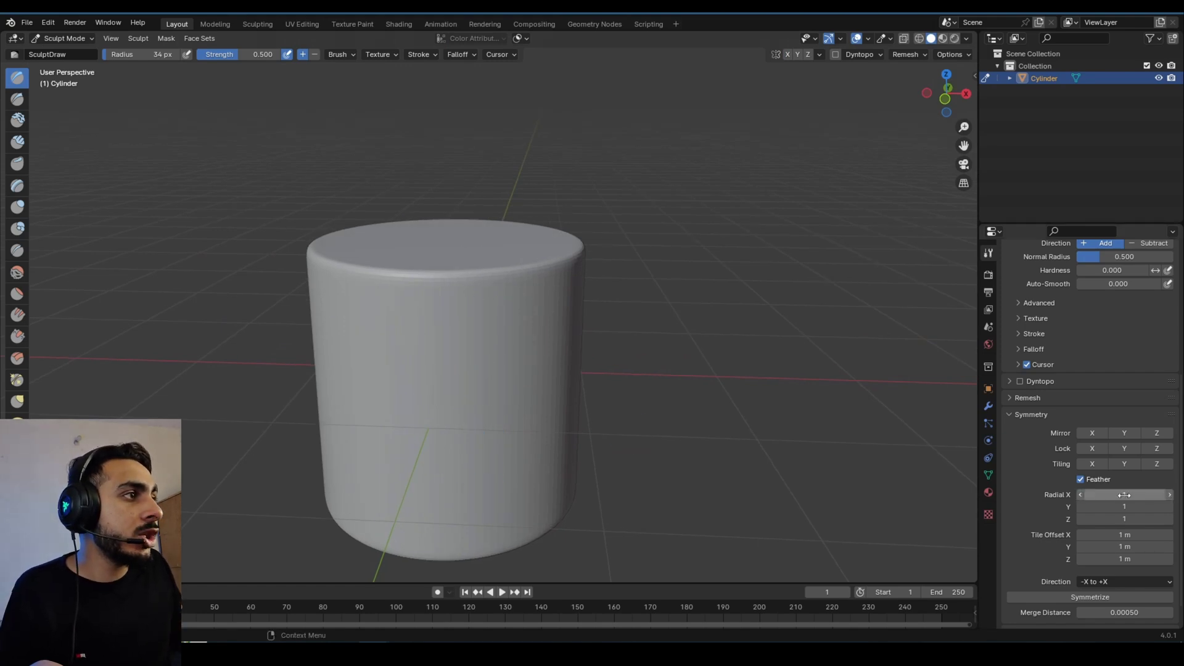
click(1128, 503)
text(10)
key(Return)
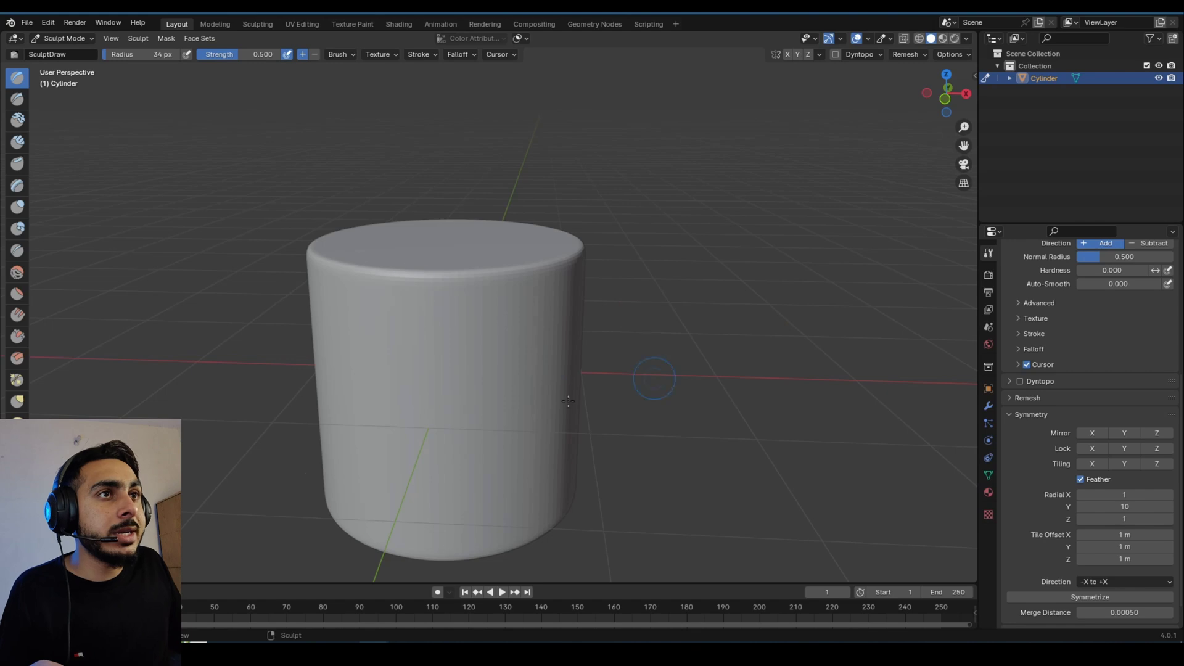
Set the Radial Z count to 10 and the Radial Y count to 1.
click(1120, 507)
text(9)
key(Return)
click(1129, 521)
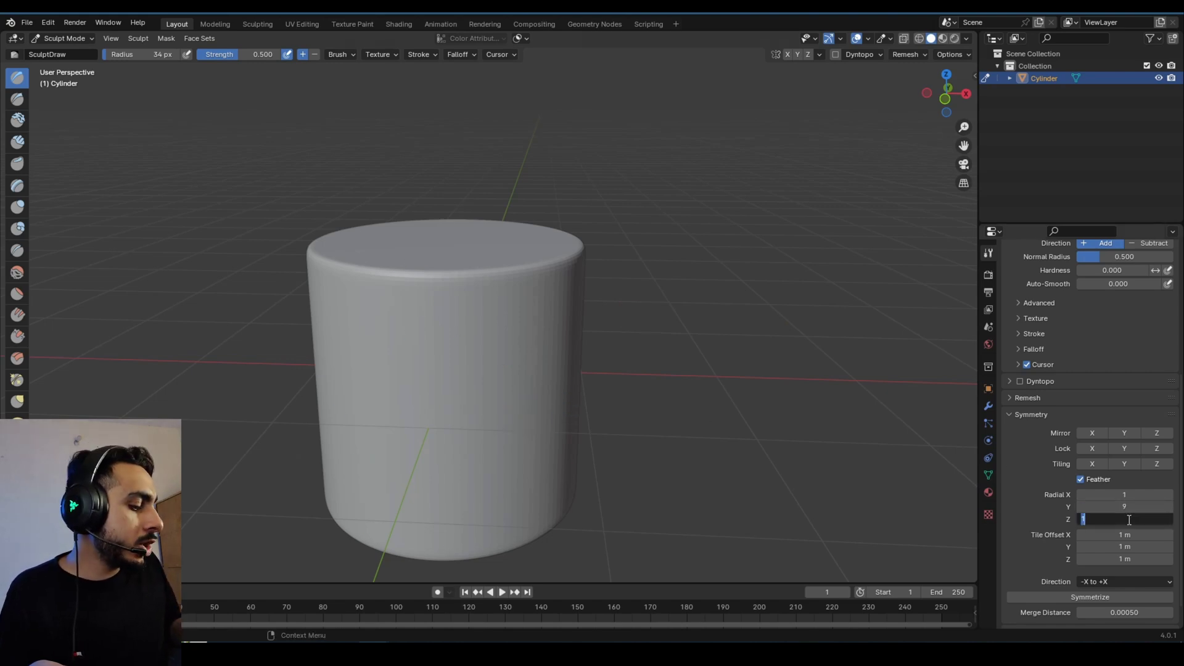
key(Return)
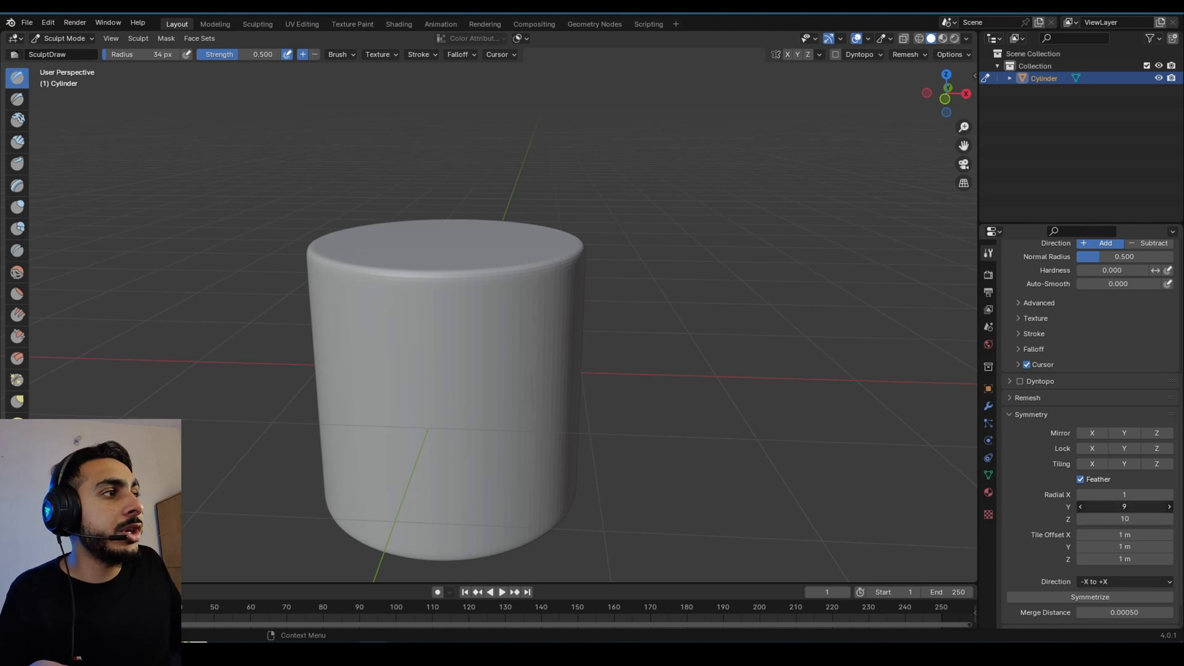
text(1)
key(Return)
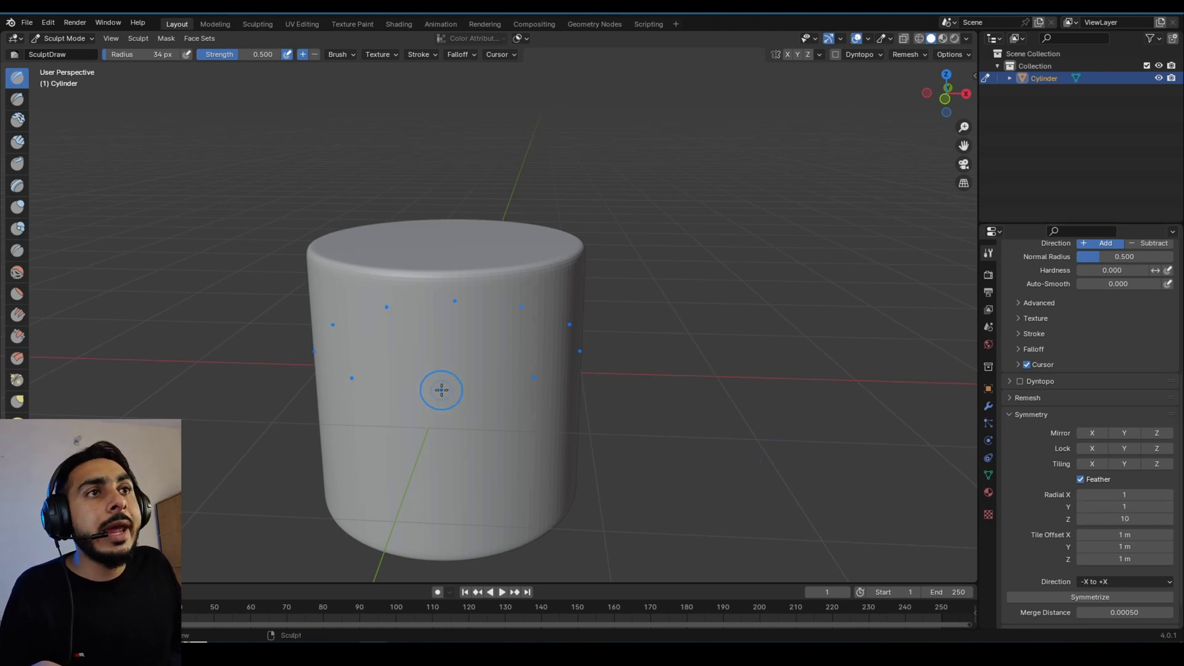
Sculpt a wavy band around the cylinder's middle with radial Z symmetry and check it from the sides.
key(KP_1)
scroll(510, 410, up, 5)
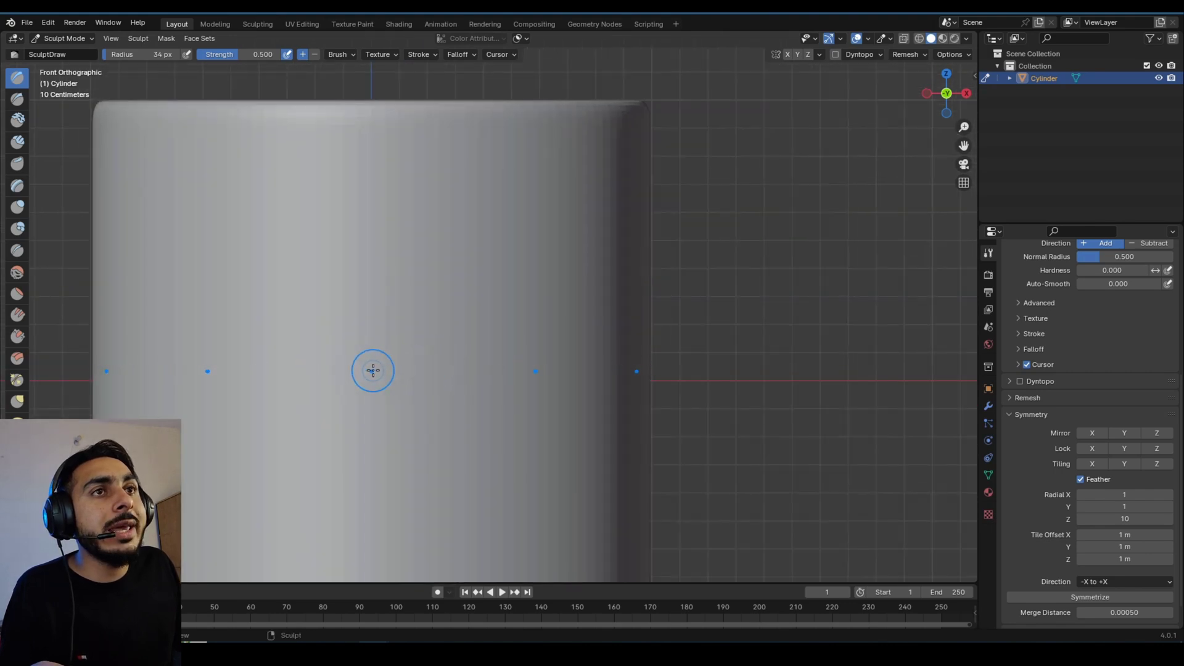
mouse_move(372, 370)
mouse_down()
mouse_move(401, 329)
mouse_move(475, 317)
mouse_move(521, 364)
mouse_move(509, 366)
mouse_up()
scroll(508, 367, down, 5)
middle_drag(508, 367, 366, 375)
Sculpt a second, tighter wavy band just below the first, undoing the first attempt at its stroke.
key(KP_1)
scroll(431, 345, up, 6)
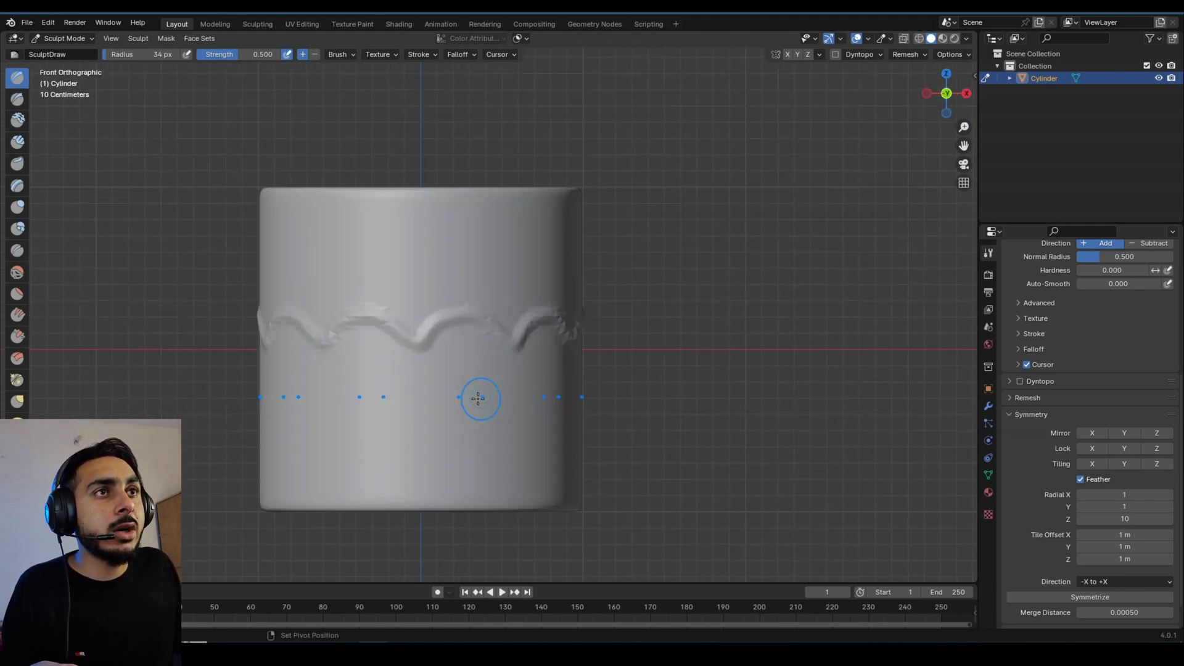
mouse_move(361, 347)
mouse_down()
mouse_move(402, 312)
mouse_move(505, 342)
mouse_up()
key(ctrl+z)
mouse_move(343, 349)
mouse_down()
mouse_move(424, 319)
mouse_move(502, 333)
mouse_up()
scroll(501, 334, down, 6)
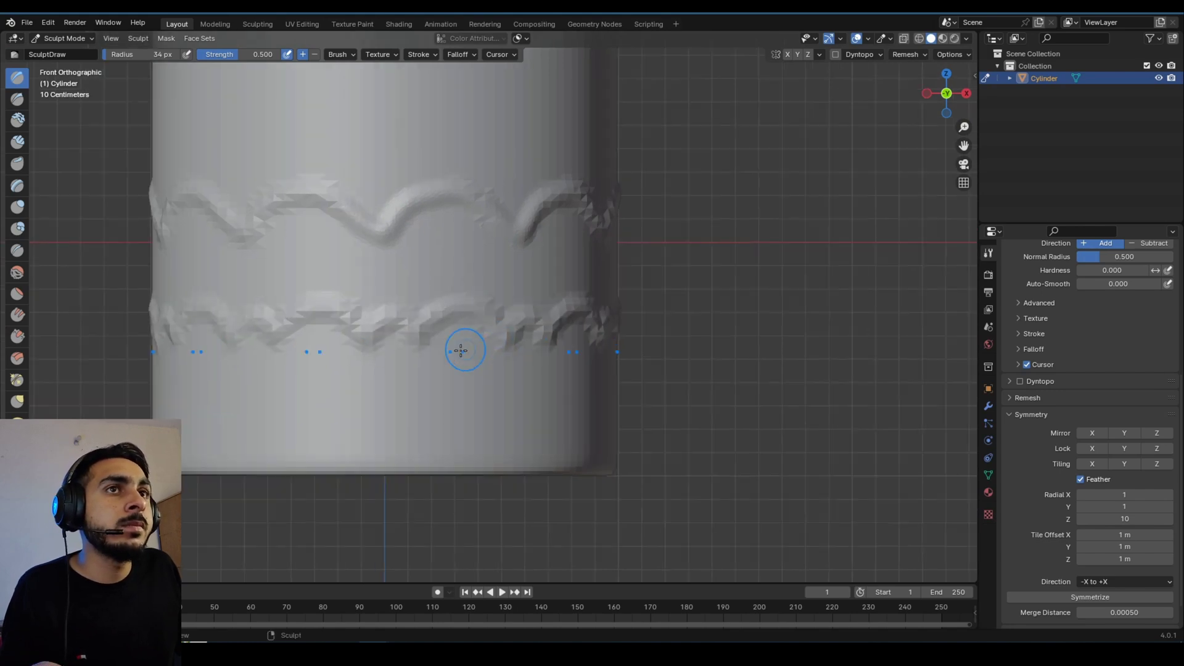
Sculpt a third wavy band around the lower part of the cylinder, beneath the second one.
mouse_move(436, 339)
middle_down()
mouse_move(542, 323)
mouse_move(474, 319)
middle_up()
key(KP_1)
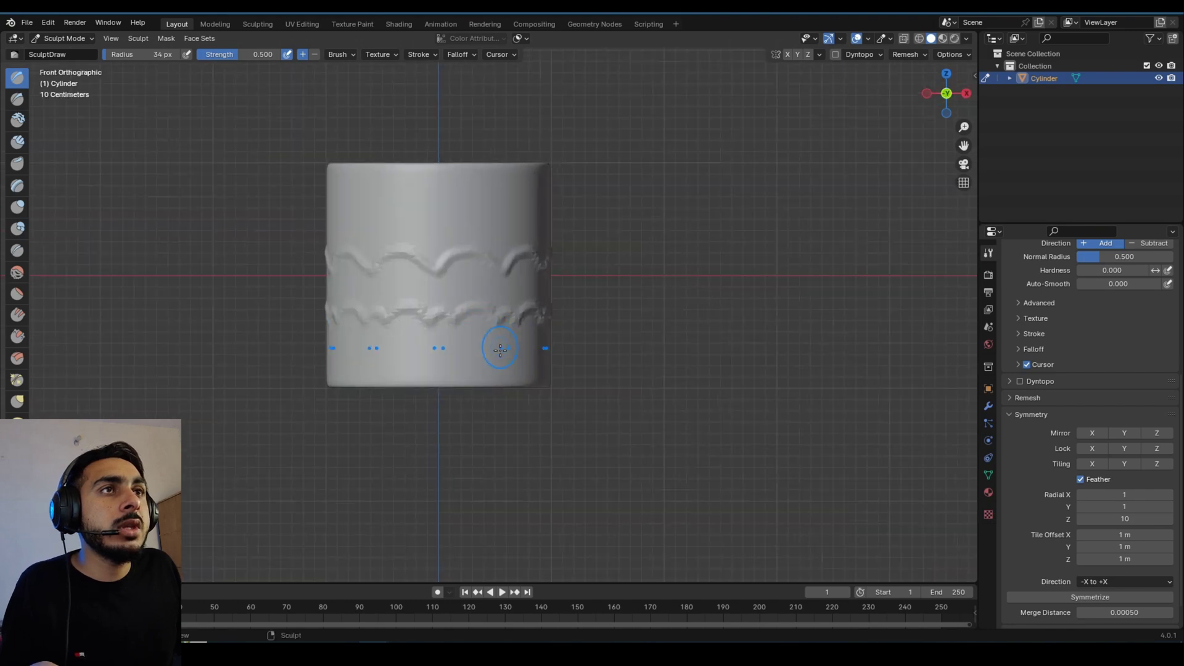
scroll(400, 269, up, 8)
mouse_move(363, 344)
mouse_down()
mouse_move(360, 321)
mouse_move(447, 312)
mouse_move(541, 328)
mouse_up()
Try a radial stroke on the cylinder's upper part, above the wavy bands, and undo it.
scroll(511, 312, down, 4)
shift+middle_drag(415, 203, 394, 352)
drag(412, 294, 511, 294)
key(ctrl+z)
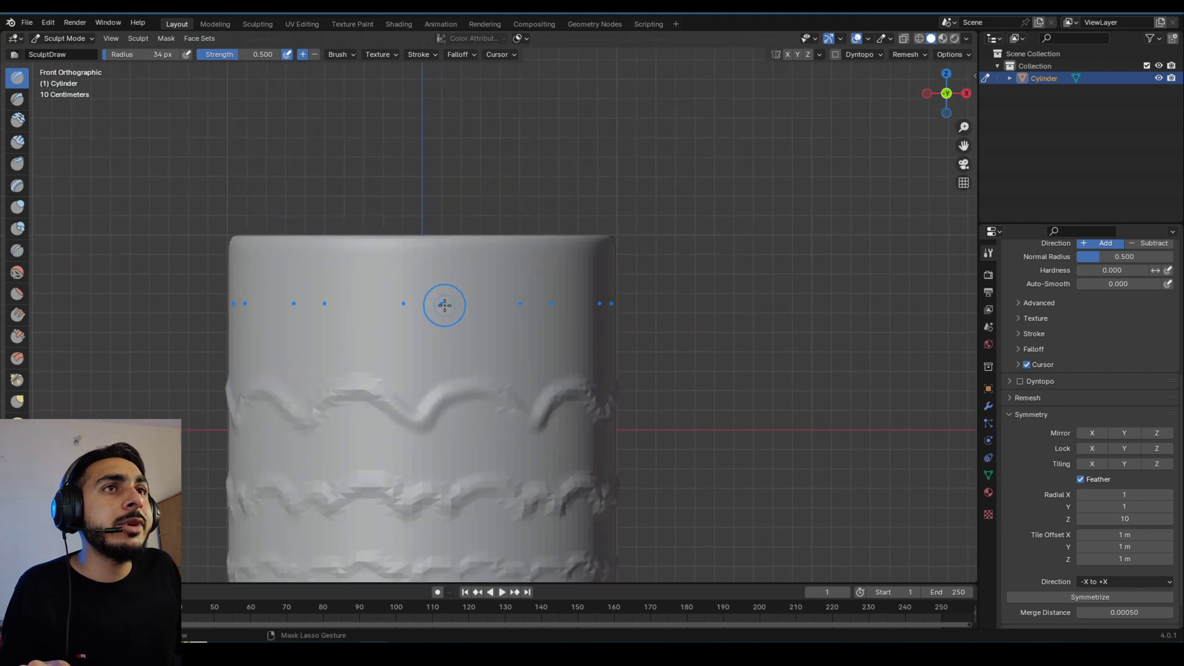
Set the Radial Z count to 30 and sculpt a straight raised ring around the cylinder above the wavy bands.
double_click(1133, 519)
text(30)
key(Return)
scroll(404, 335, up, 5)
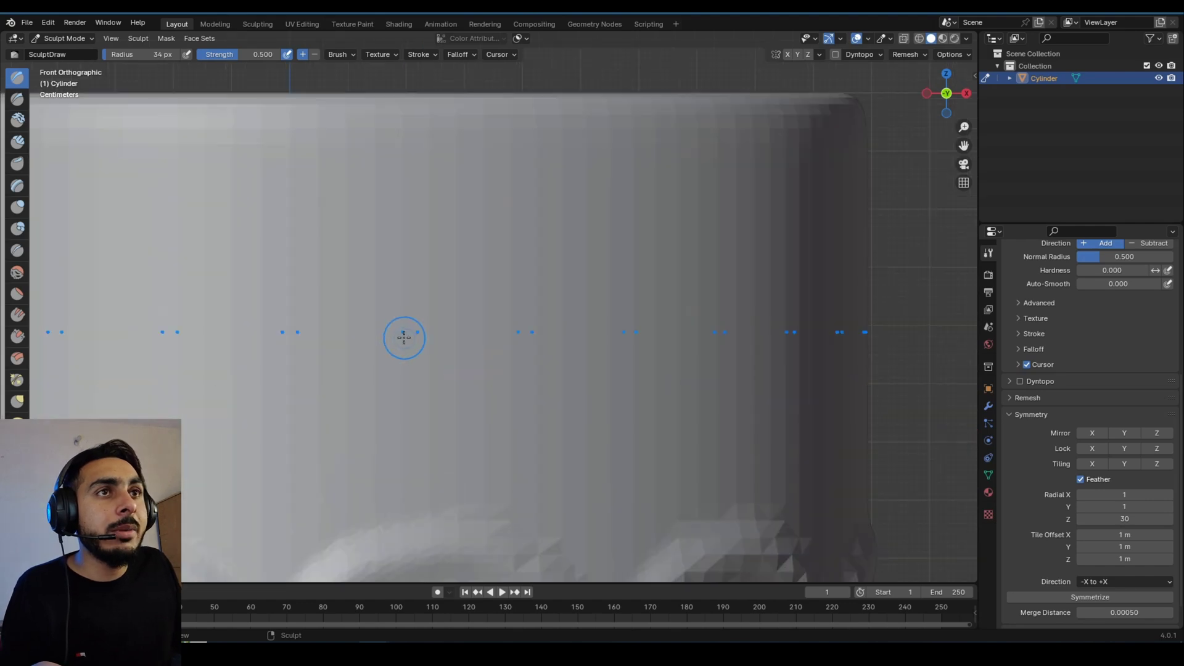
scroll(398, 329, down, 2)
drag(373, 324, 488, 318)
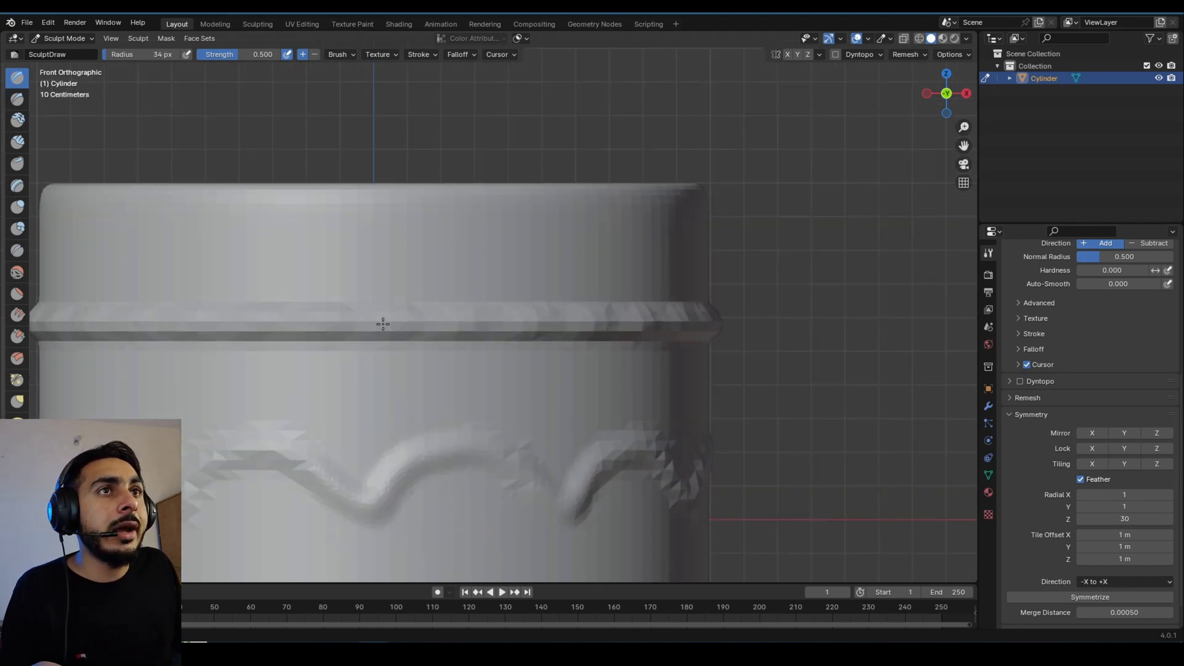
Sculpt a second straight raised ring above the first, just under the cylinder's top edge.
scroll(489, 322, down, 3)
middle_drag(436, 309, 470, 343)
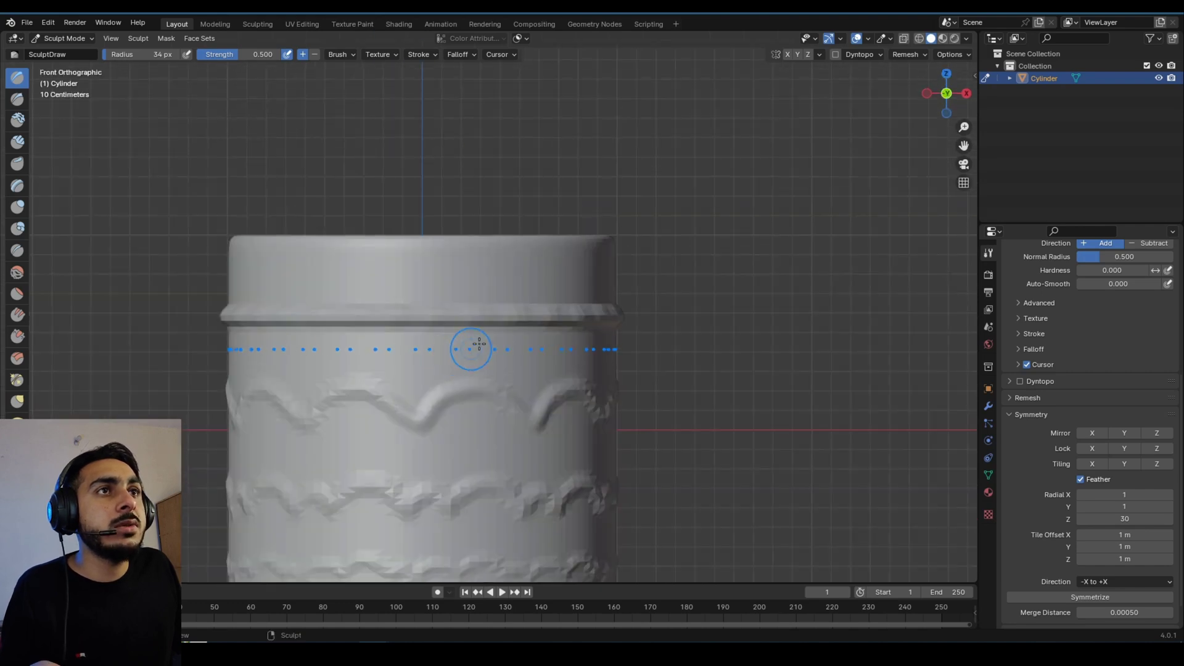
scroll(461, 303, up, 2)
drag(454, 283, 444, 283)
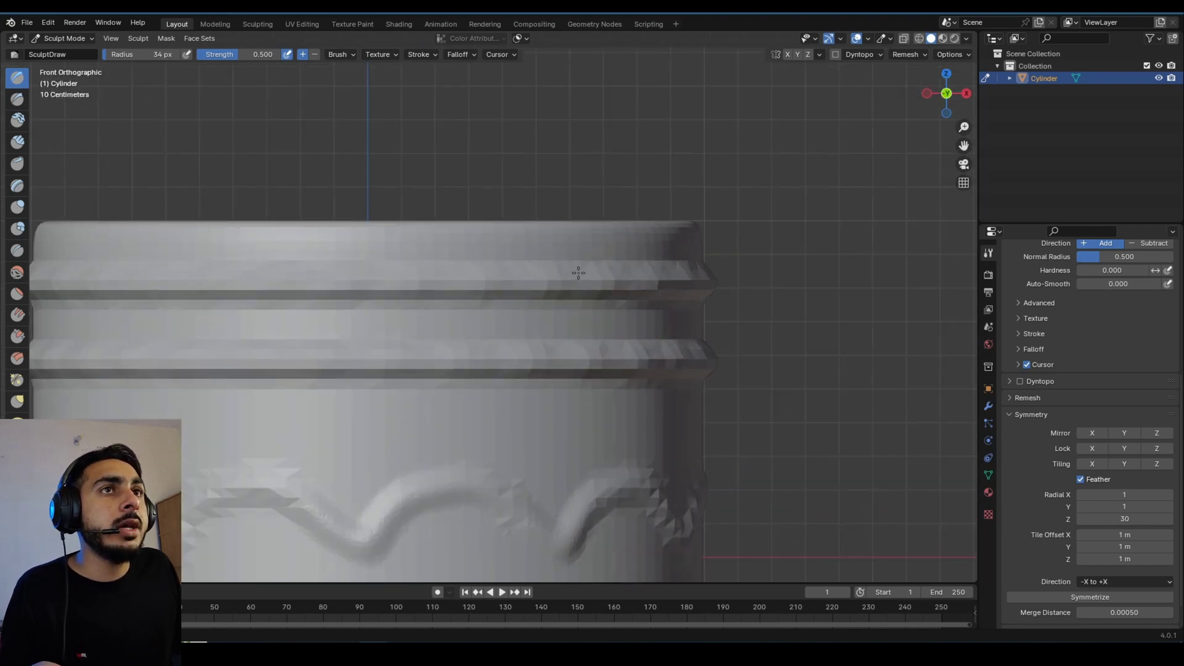
scroll(524, 302, down, 1)
Return the sculpted cylinder to Object Mode and review the bands around its surface.
key(ctrl+Tab)
scroll(590, 318, down, 2)
shift+middle_drag(590, 318, 631, 196)
scroll(528, 268, down, 1)
scroll(530, 317, down, 1)
middle_drag(530, 317, 591, 316)
right_click(549, 292)
click(549, 292)
click(709, 304)
Delete the sculpted cylinder from the scene.
scroll(709, 305, down, 5)
middle_drag(697, 305, 578, 387)
scroll(479, 270, up, 3)
middle_drag(479, 271, 519, 320)
click(518, 321)
key(Delete)
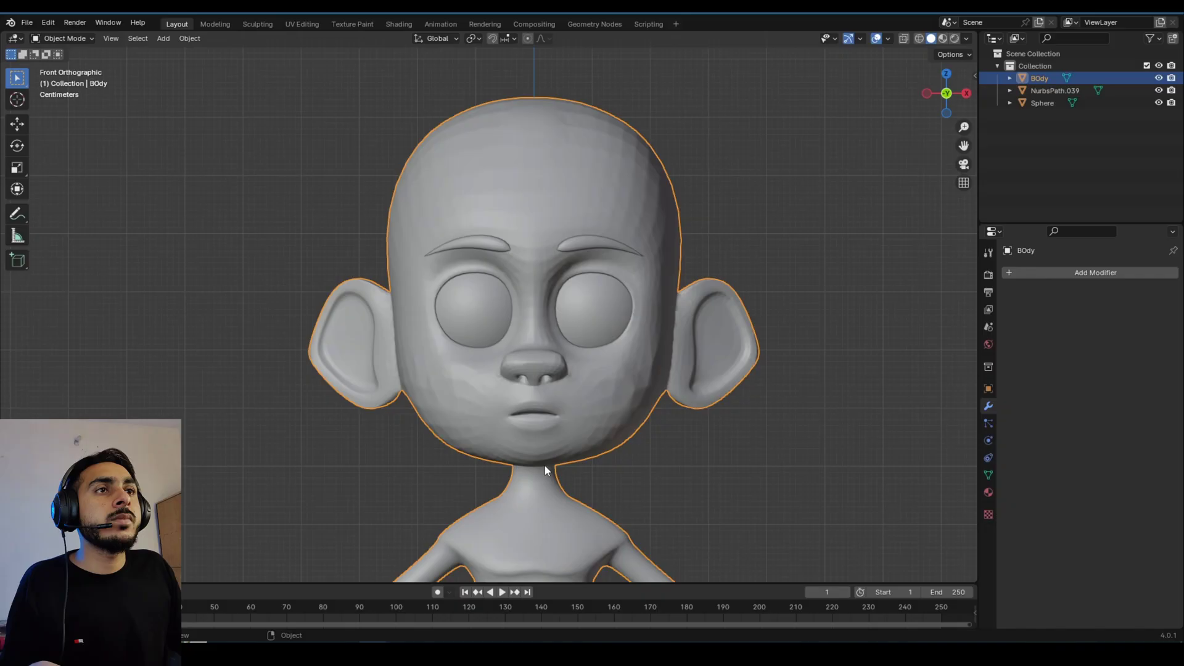
Enter Edit Mode on the character's body and select the negative X half of its head and upper body in wireframe.
shift+middle_drag(546, 465, 520, 357)
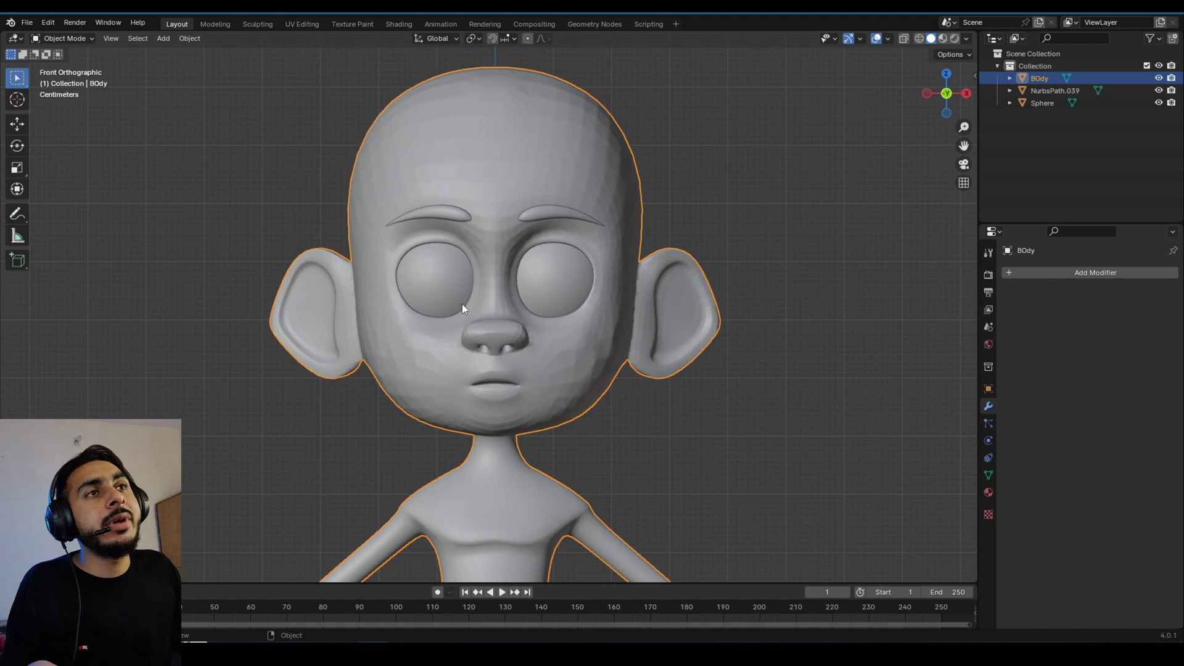
middle_drag(461, 304, 472, 326)
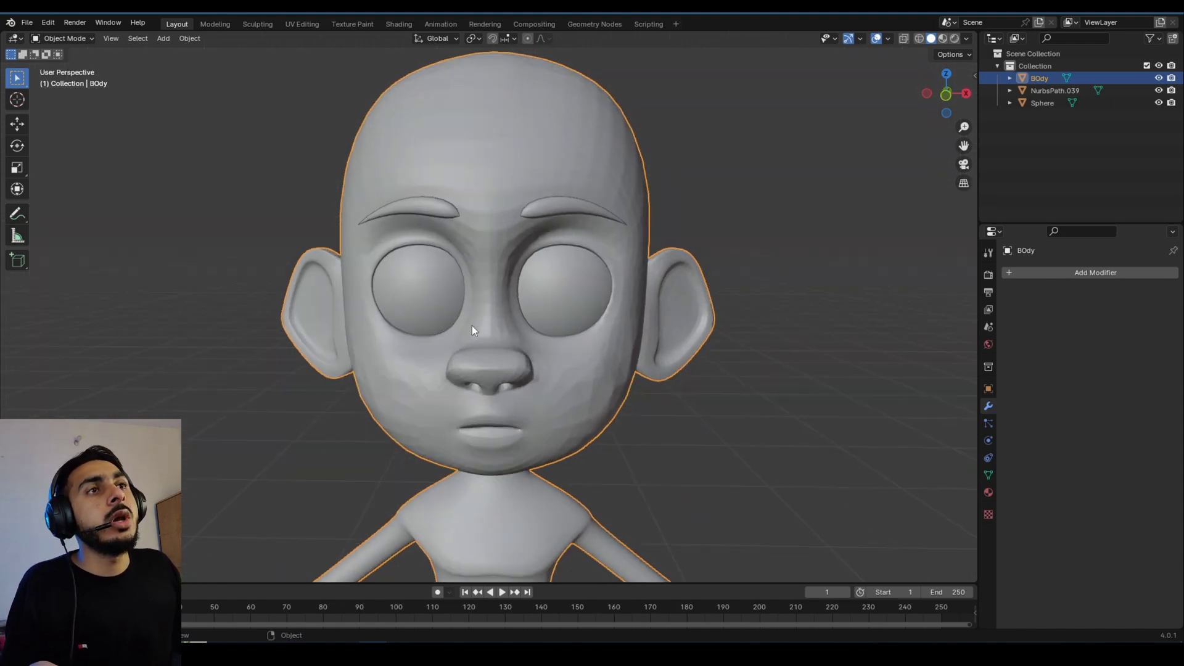
key(KP_1)
key(Tab)
scroll(516, 308, down, 2)
scroll(516, 309, up, 3)
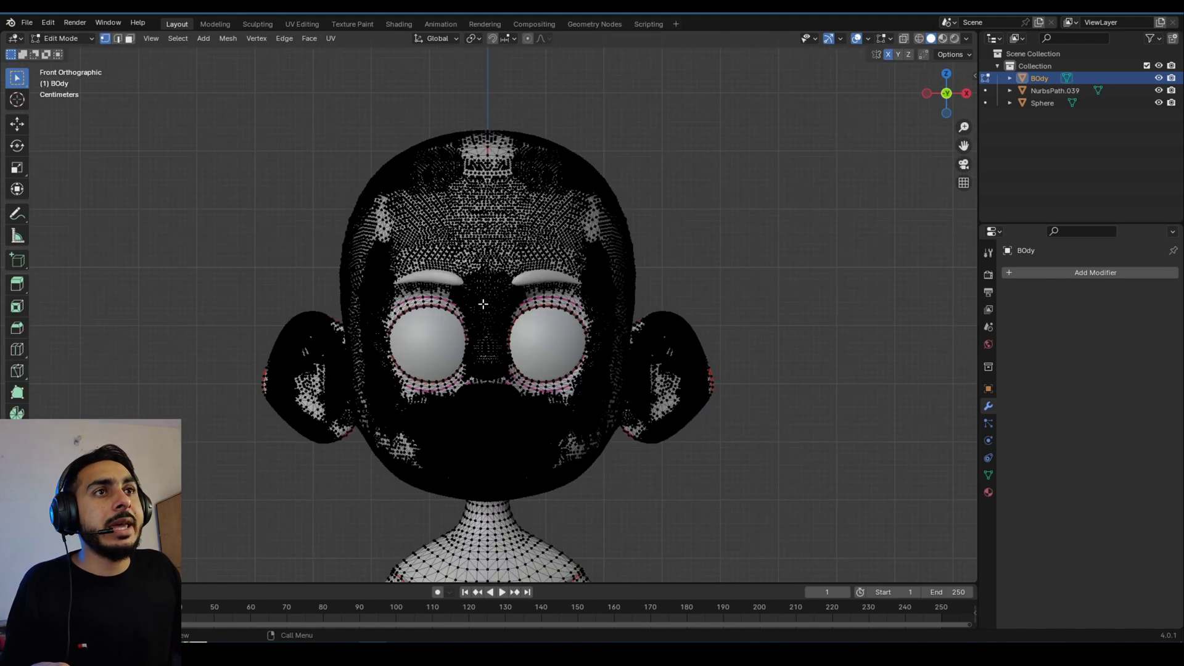
scroll(516, 228, up, 2)
shift+middle_drag(518, 308, 549, 311)
scroll(516, 224, down, 4)
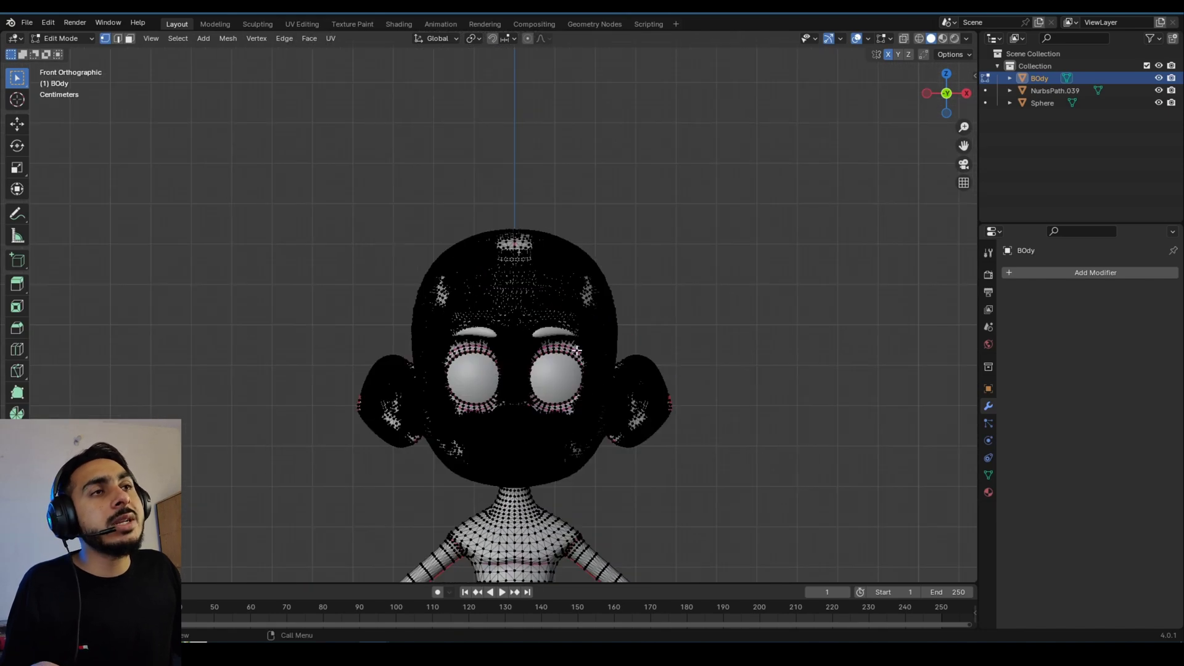
shift+middle_drag(572, 370, 615, 292)
key(z)
click(431, 284)
mouse_move(329, 87)
mouse_down()
mouse_move(471, 264)
mouse_move(545, 475)
mouse_move(560, 575)
mouse_up()
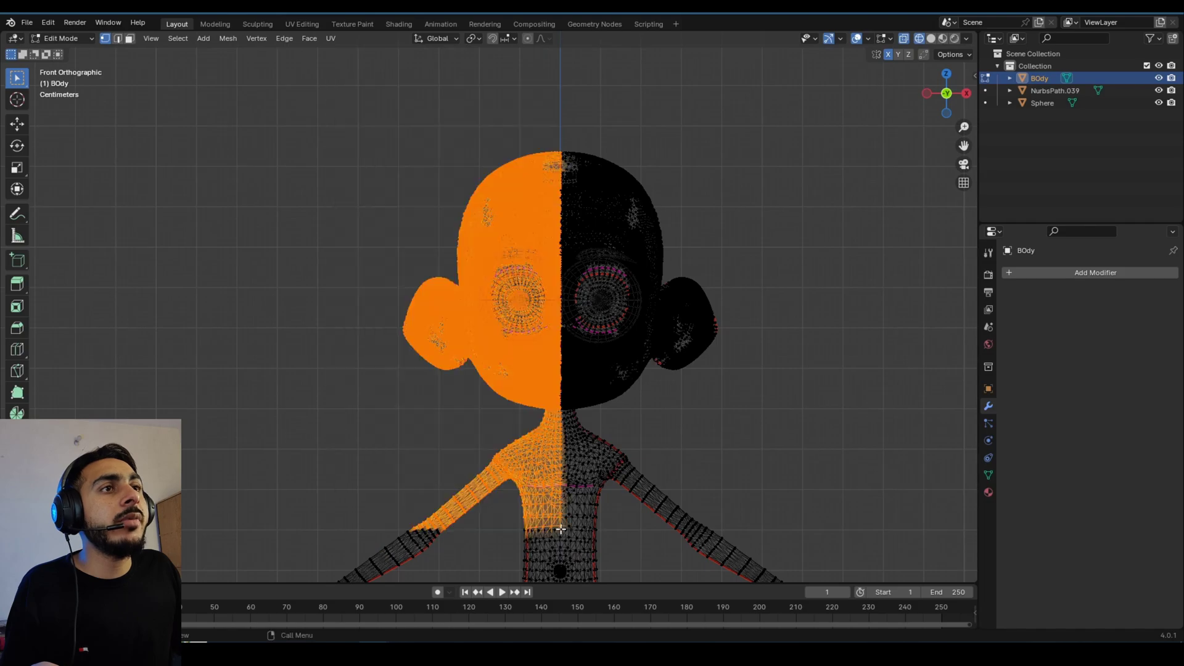
Examine the vertices along the head's centre line up close in solid view and return to Object Mode.
scroll(517, 245, up, 3)
scroll(506, 271, up, 6)
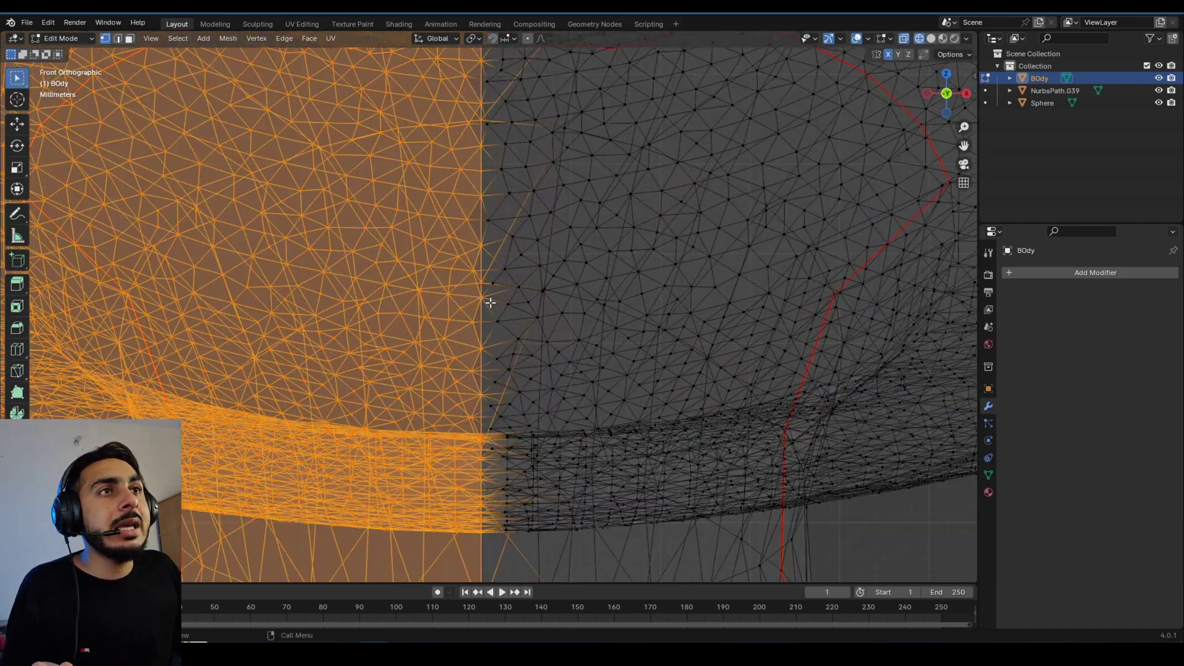
scroll(490, 303, down, 2)
key(shift+z)
middle_drag(475, 270, 521, 177)
scroll(507, 198, down, 3)
scroll(465, 304, up, 8)
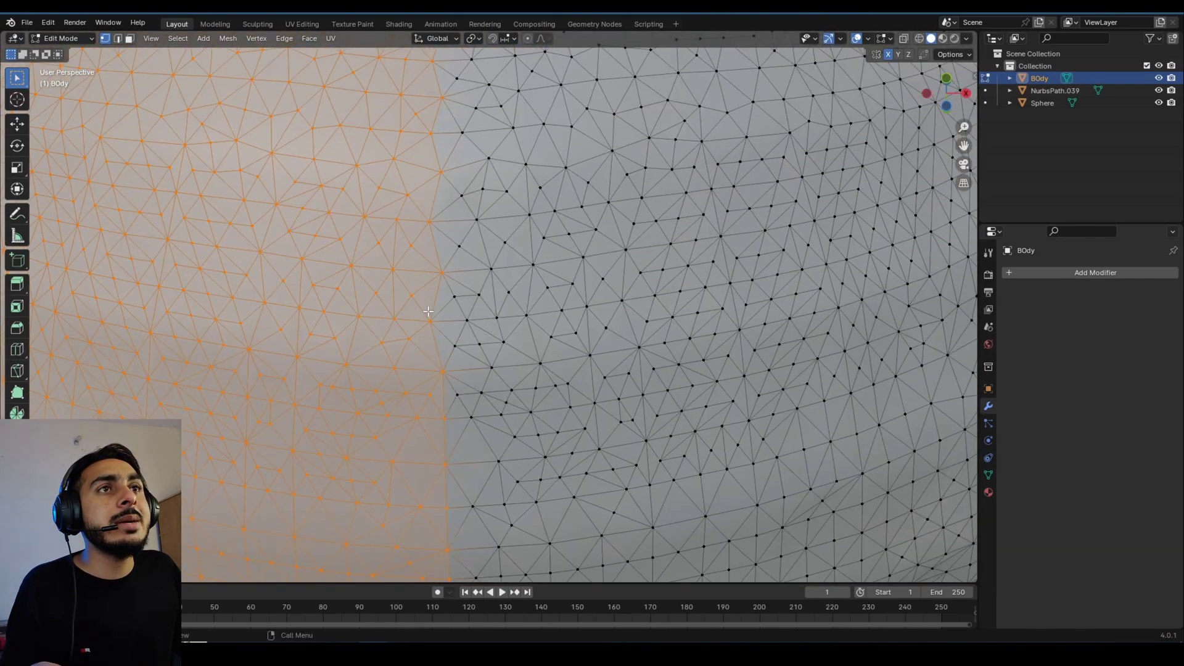
click(430, 319)
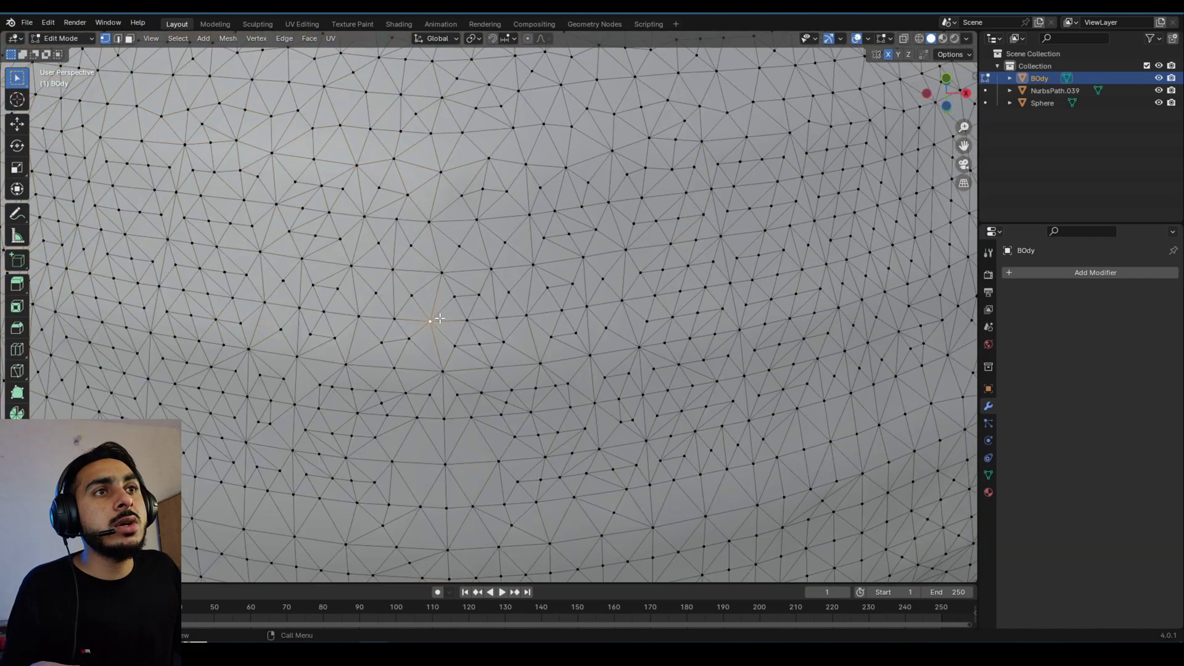
scroll(431, 378, down, 10)
middle_drag(478, 264, 465, 314)
scroll(472, 317, up, 4)
scroll(466, 318, down, 5)
key(KP_1)
key(Tab)
Enable the Mesh: Auto Mirror add-on and save the preferences.
click(48, 22)
click(74, 180)
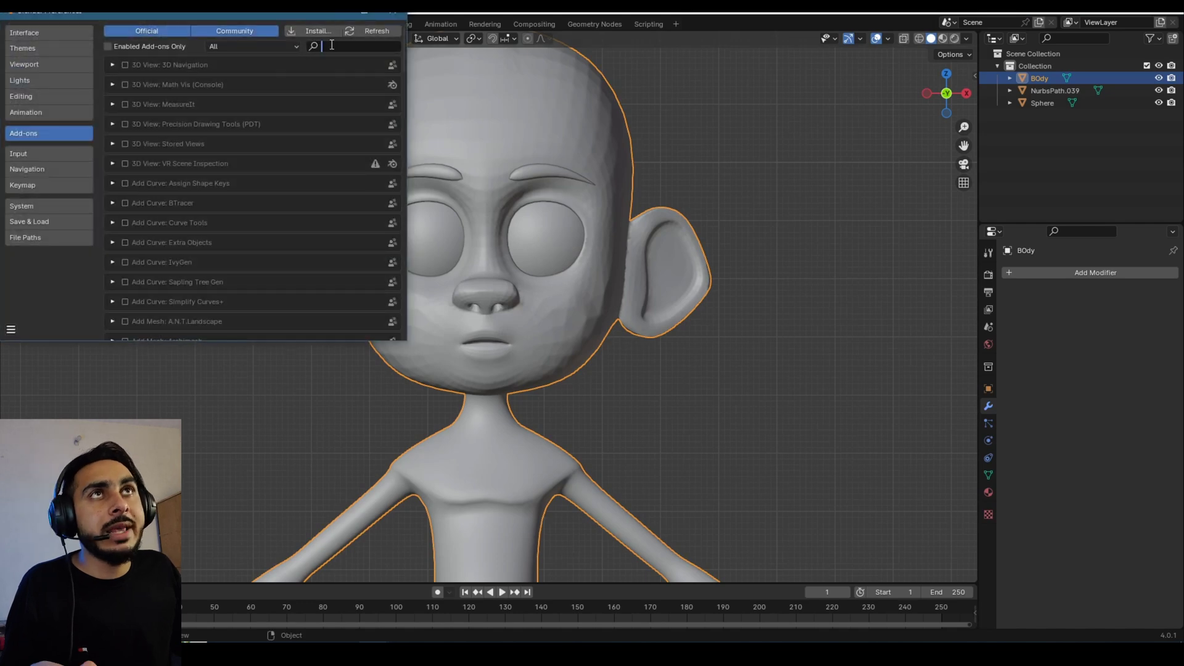
text(mirro)
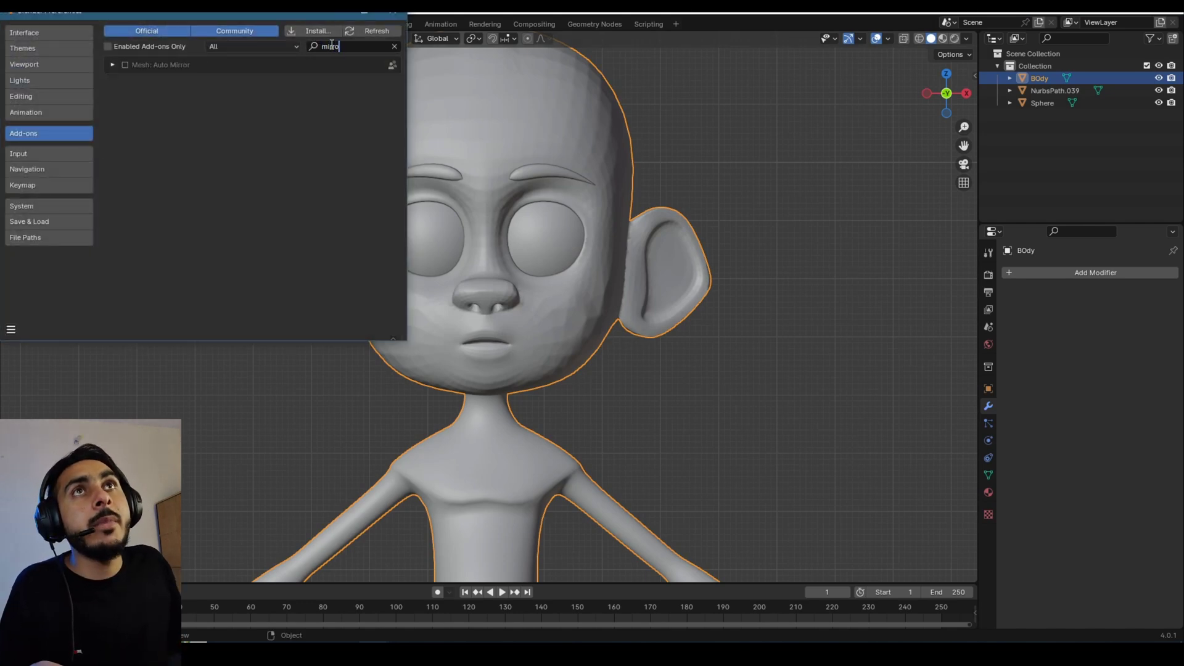
click(125, 65)
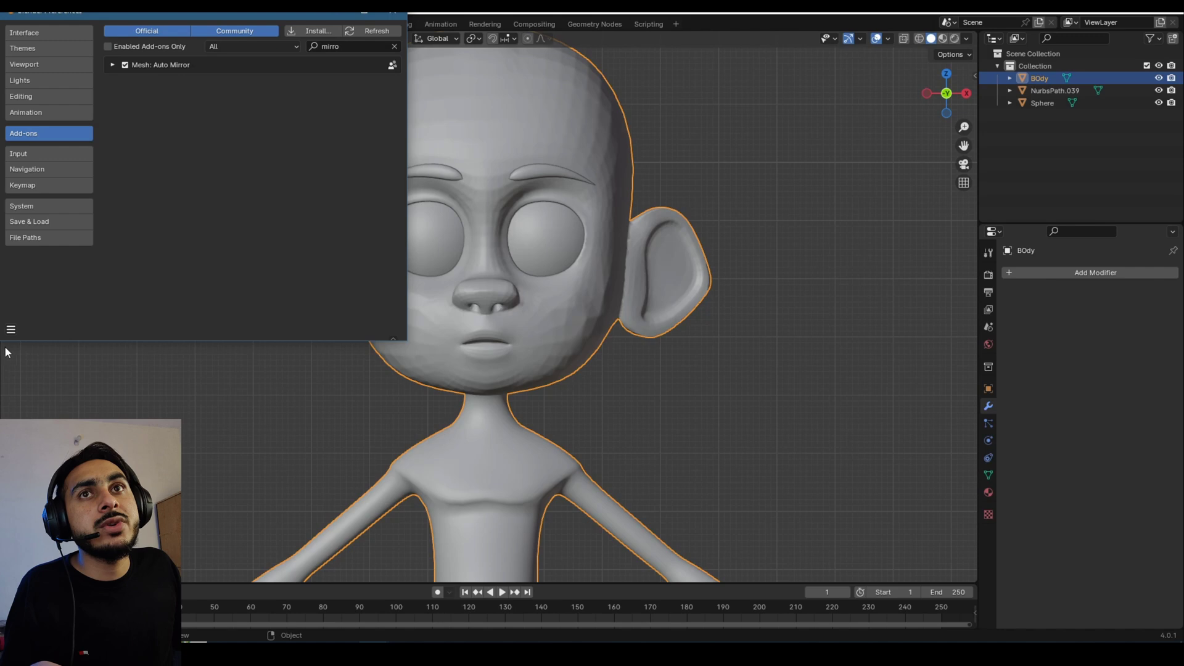
click(11, 329)
click(37, 291)
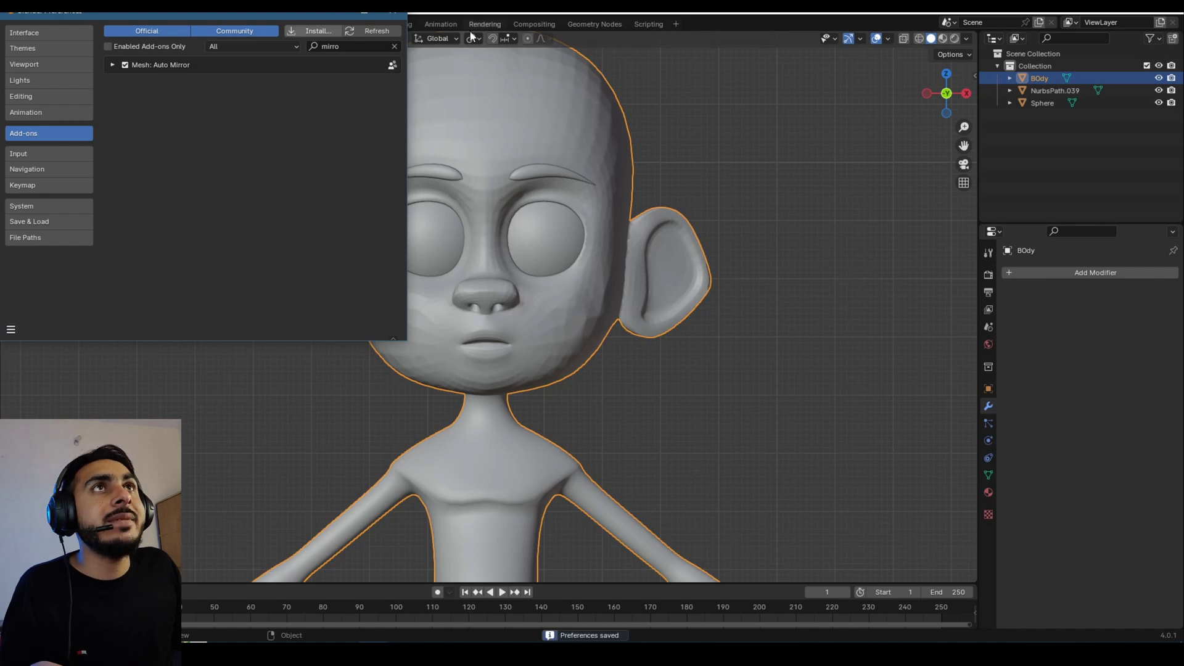
click(382, 14)
Run AutoMirror on the body along the X axis with Positive orientation, keeping Cut and Mirror and Use Clip enabled.
key(KP_1)
key(n)
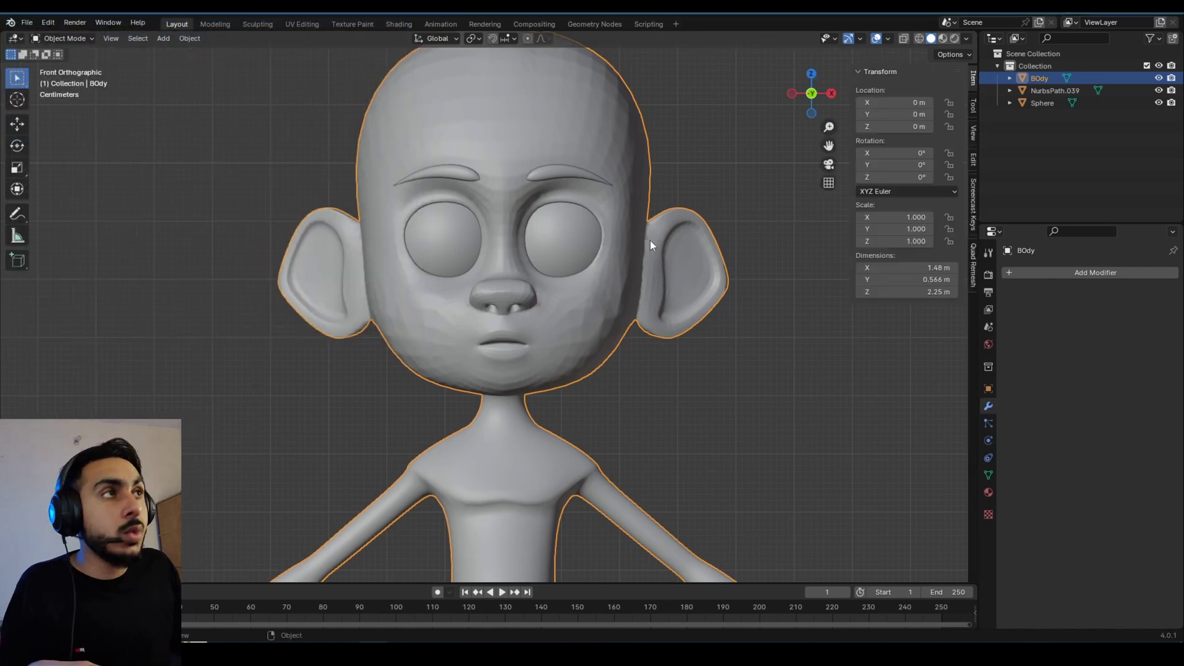
key(n)
key(n)
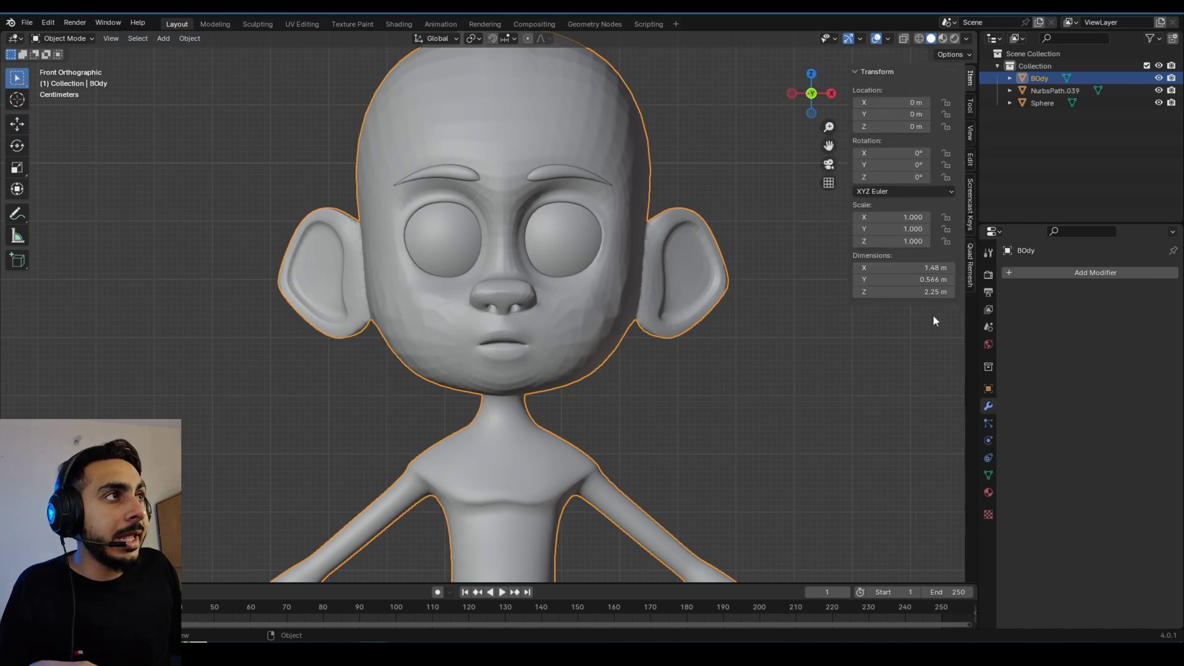
click(969, 160)
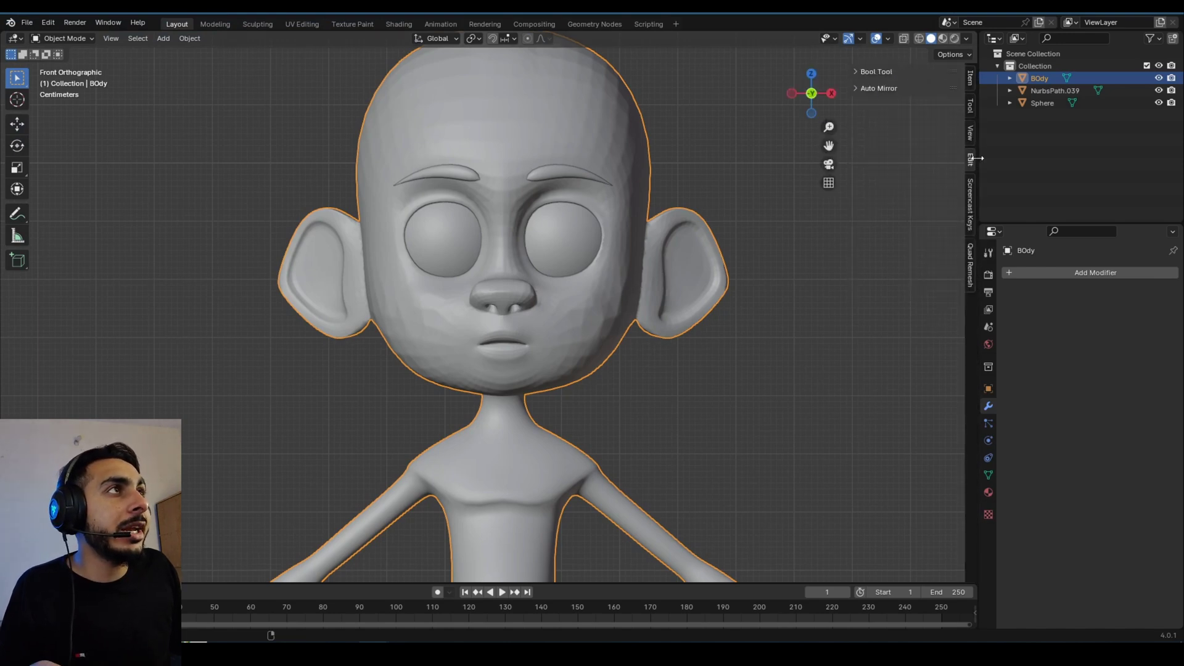
click(879, 88)
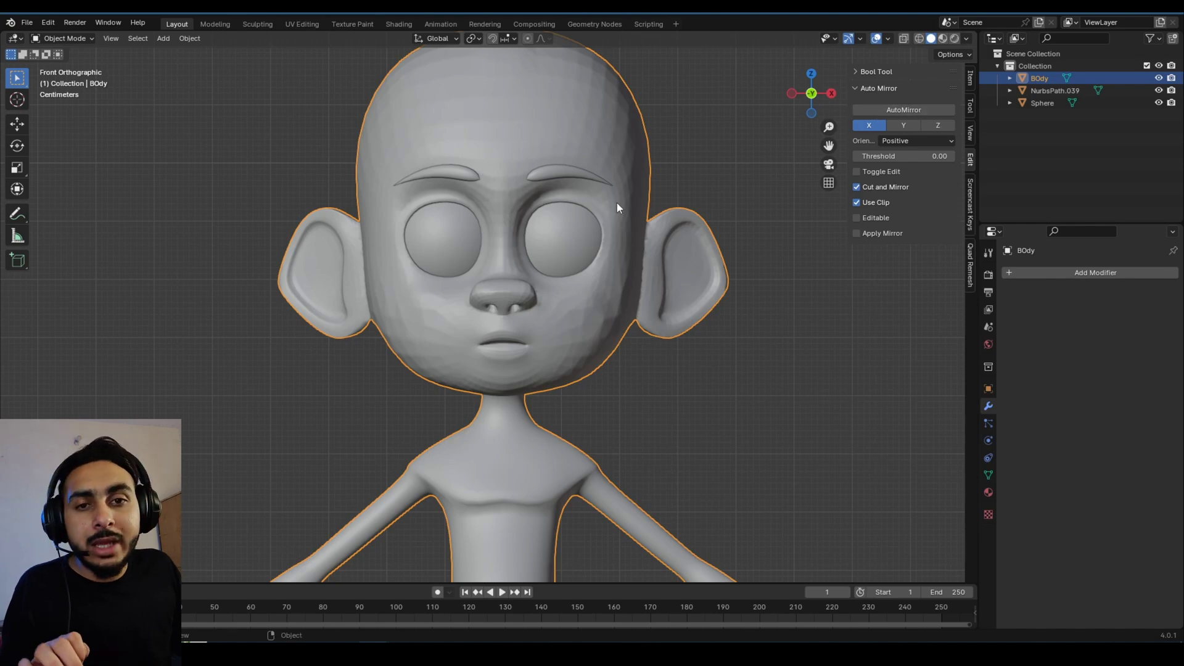
shift+middle_drag(582, 197, 560, 243)
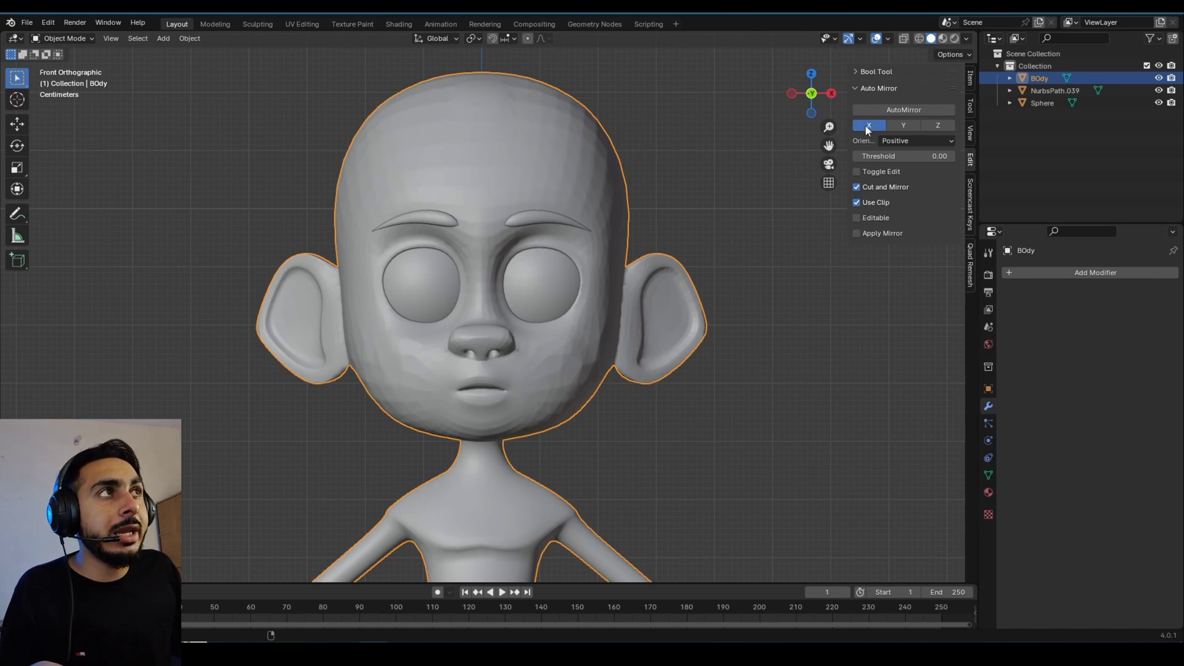
click(911, 110)
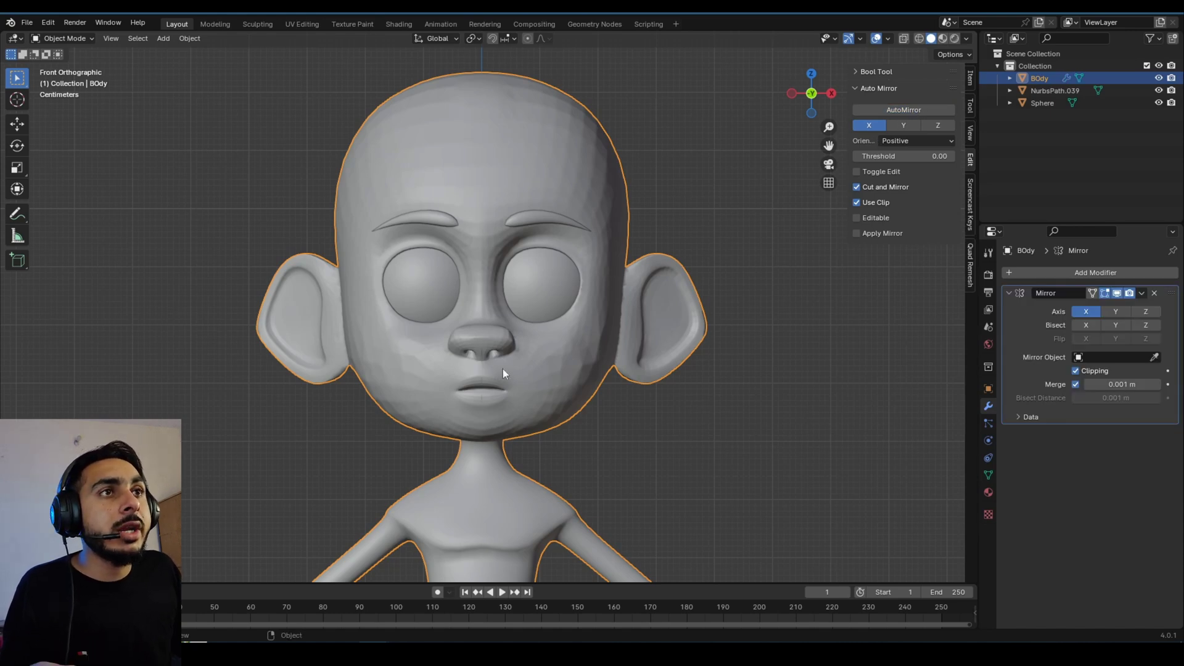
Toggle the Mirror modifier's viewport display, leave it off, and examine the remaining half of the body down to the feet.
shift+middle_drag(578, 384, 572, 342)
click(1117, 293)
click(1118, 293)
click(1117, 293)
click(1119, 293)
click(1119, 294)
scroll(528, 431, down, 6)
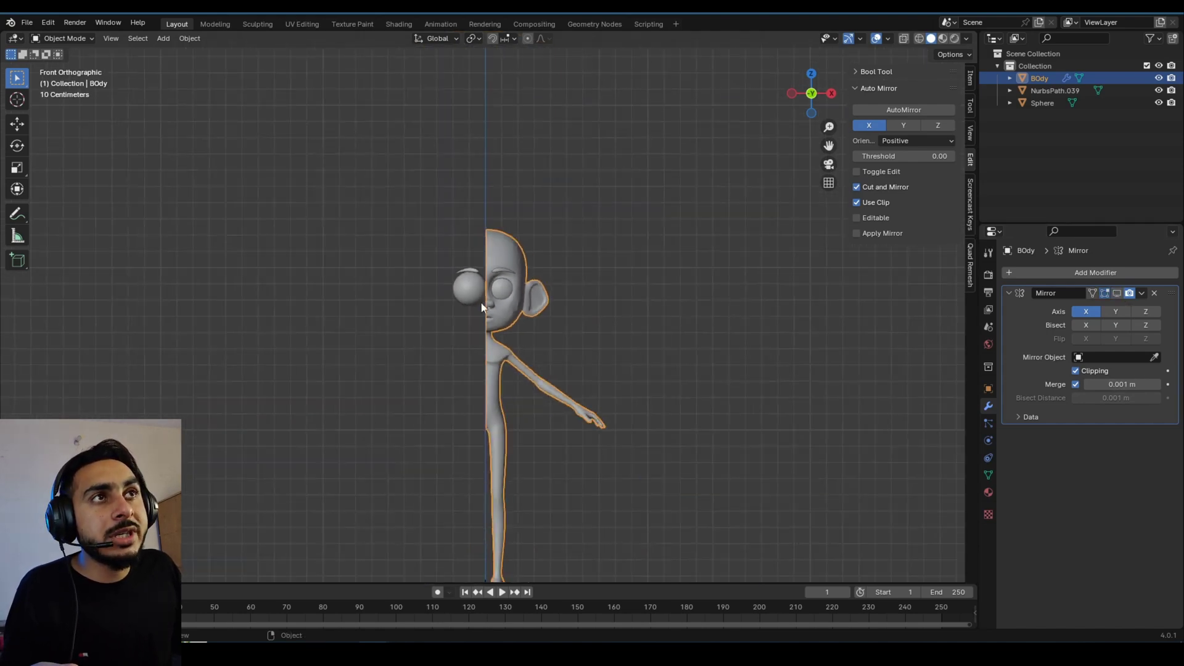
scroll(543, 412, down, 3)
shift+middle_drag(542, 412, 543, 320)
scroll(536, 345, up, 7)
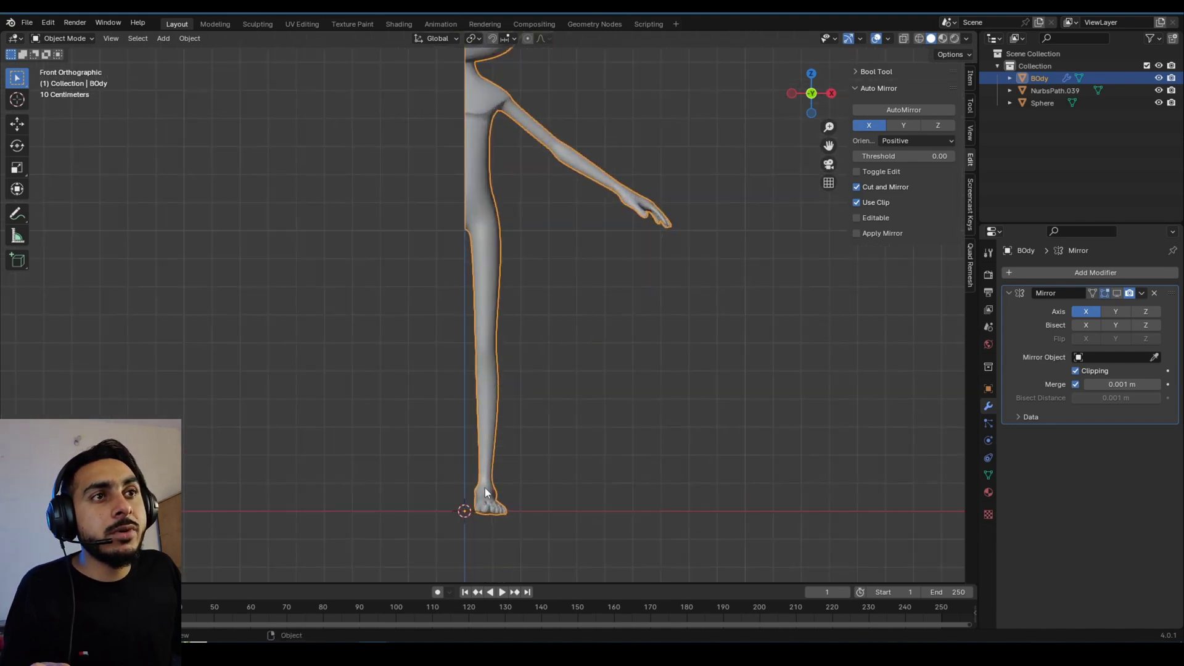
Examine the remaining half of the body from the feet to the head and turn the Mirror modifier's viewport display back on.
shift+middle_drag(472, 544, 505, 312)
scroll(500, 331, down, 4)
scroll(511, 176, up, 4)
shift+middle_drag(497, 154, 448, 343)
shift+middle_drag(504, 130, 489, 293)
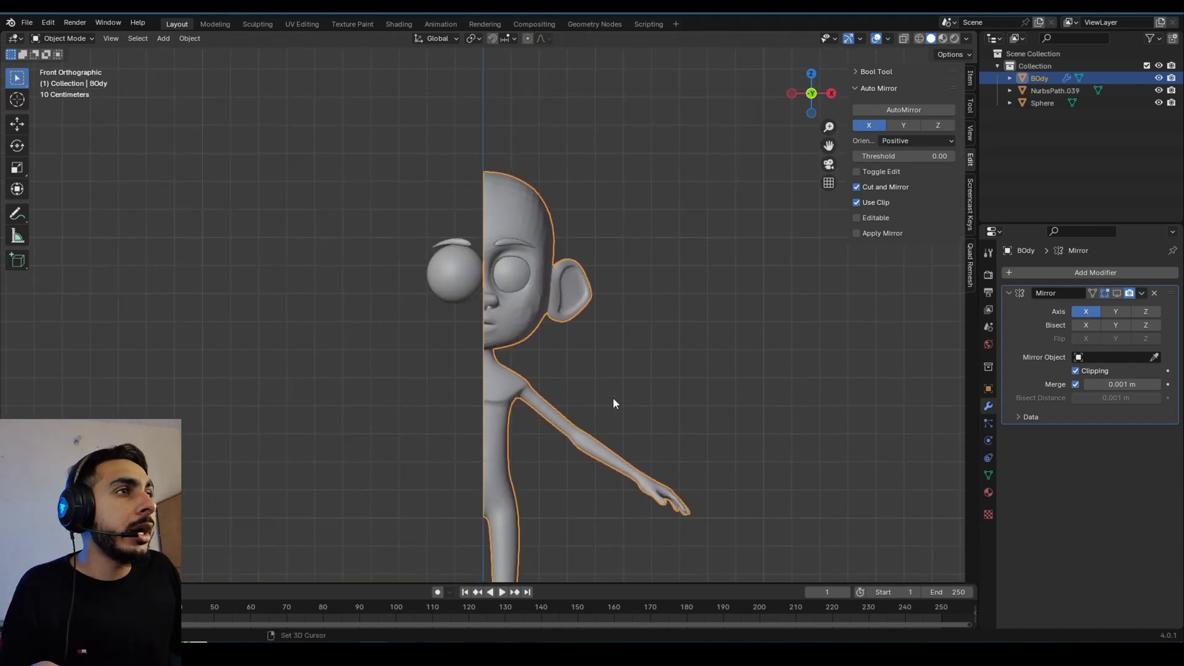
shift+middle_drag(555, 368, 593, 356)
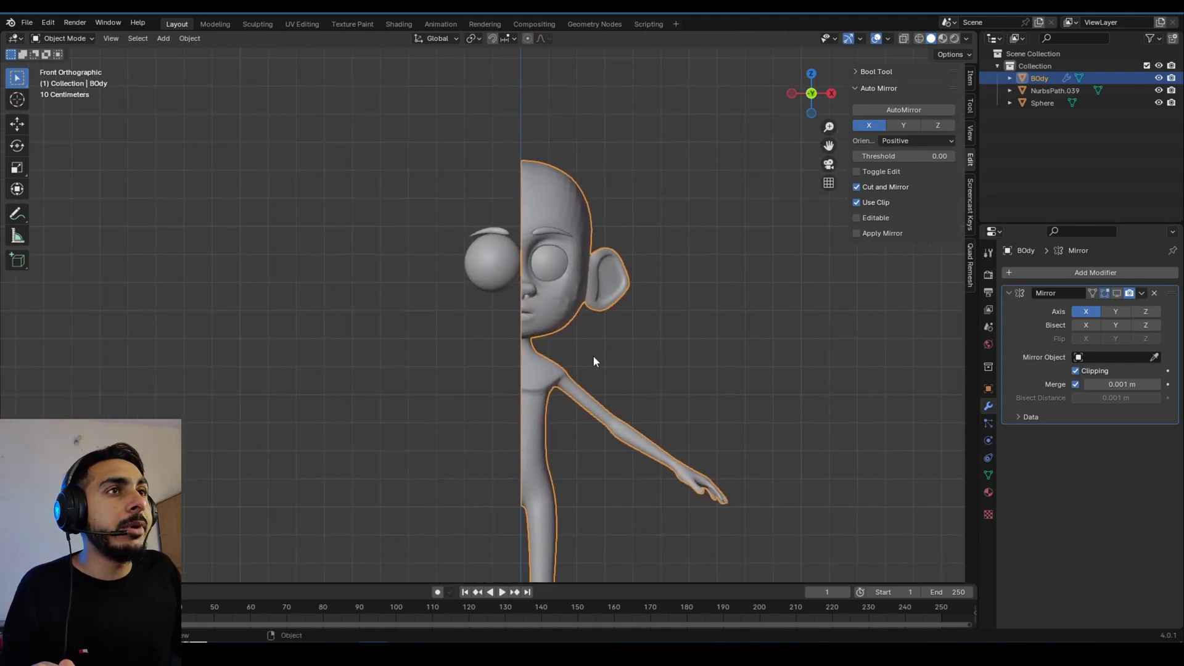
click(1117, 293)
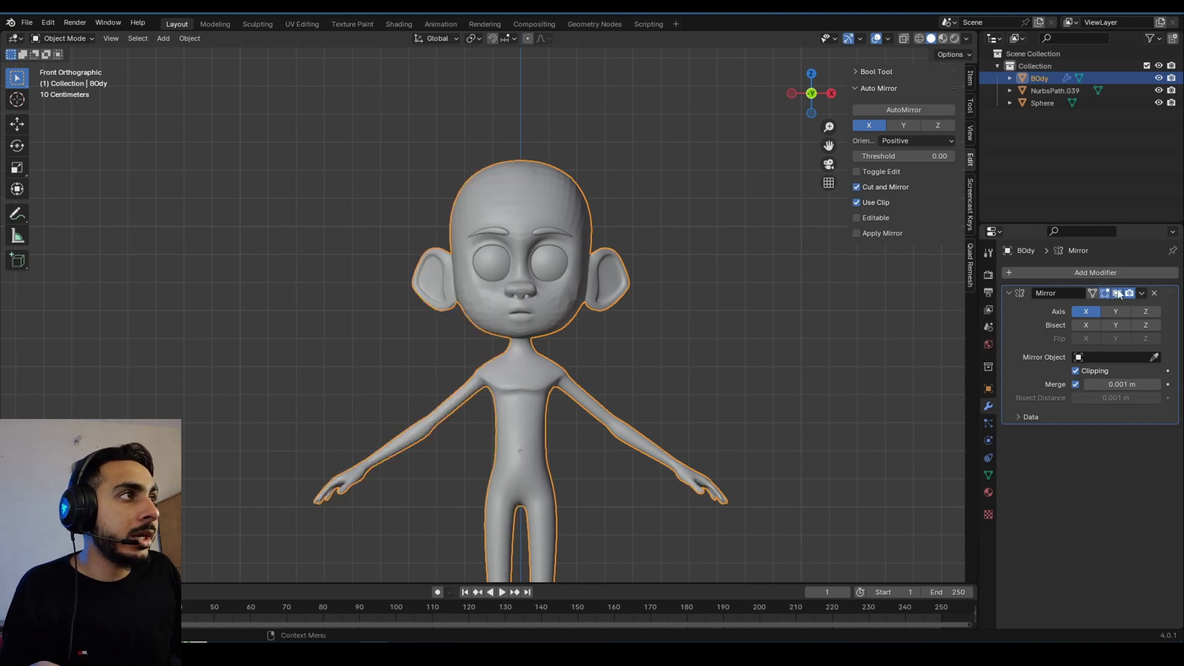
click(1120, 294)
click(1119, 295)
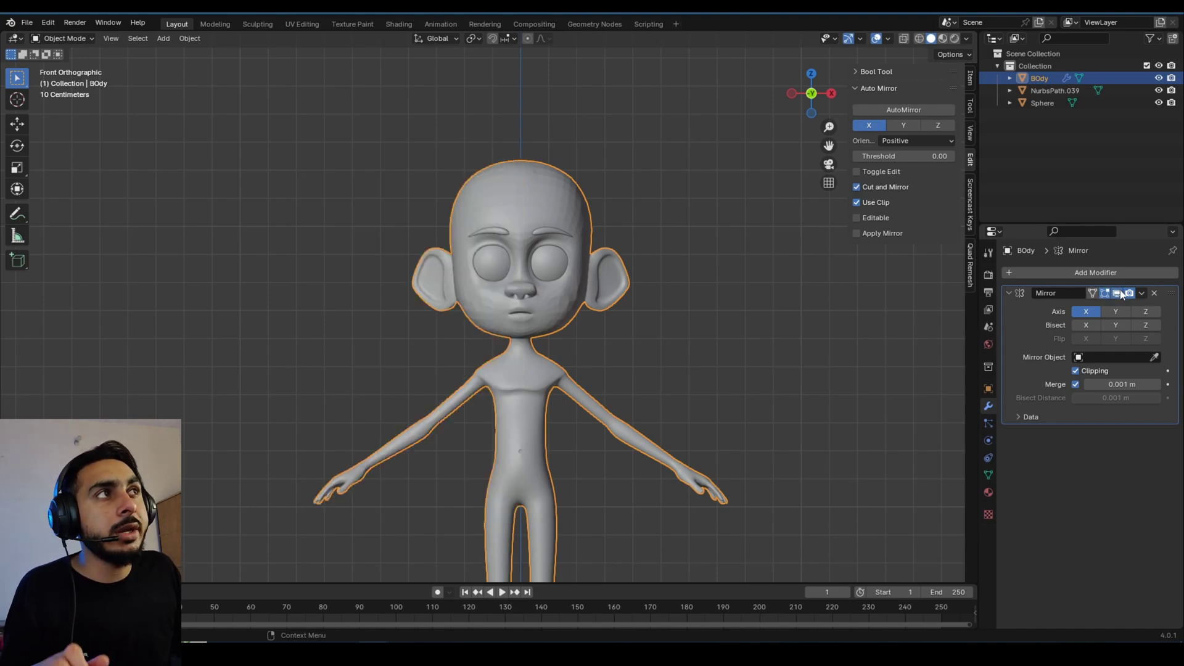
Try removing the Mirror modifier from the body and undo the removal.
click(1154, 293)
key(ctrl+z)
key(ctrl+z)
key(ctrl+z)
key(ctrl+z)
key(ctrl+z)
key(ctrl+z)
key(ctrl+z)
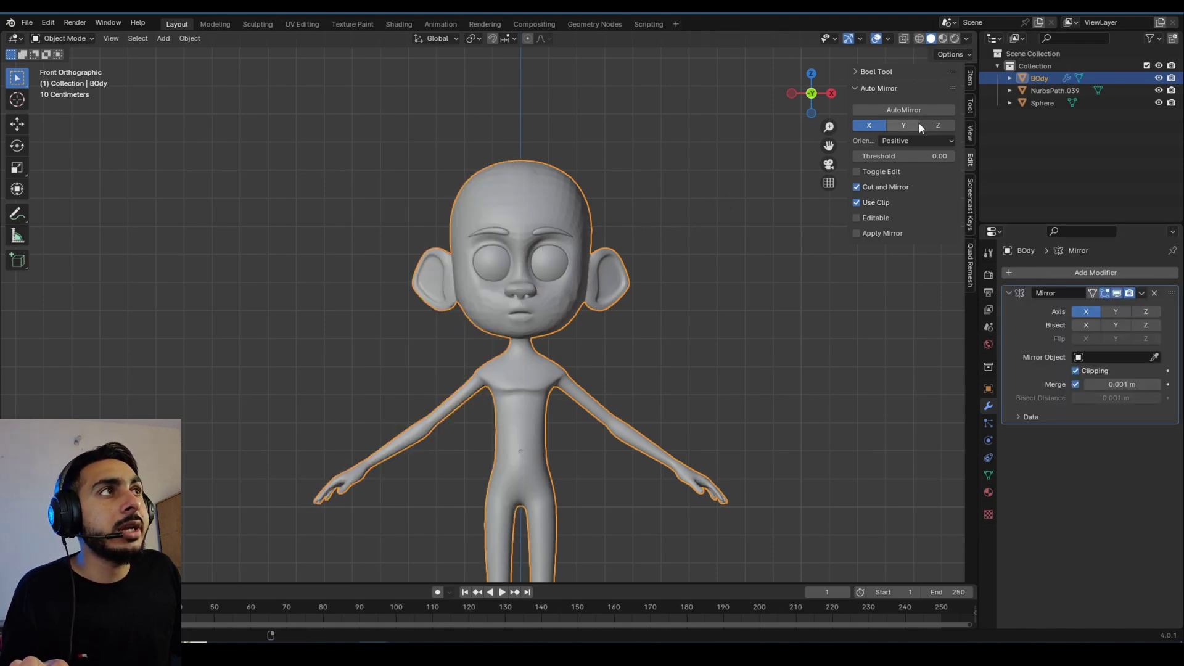
Remove the Mirror modifier from the body and delete all objects in the scene.
click(1154, 293)
key(a)
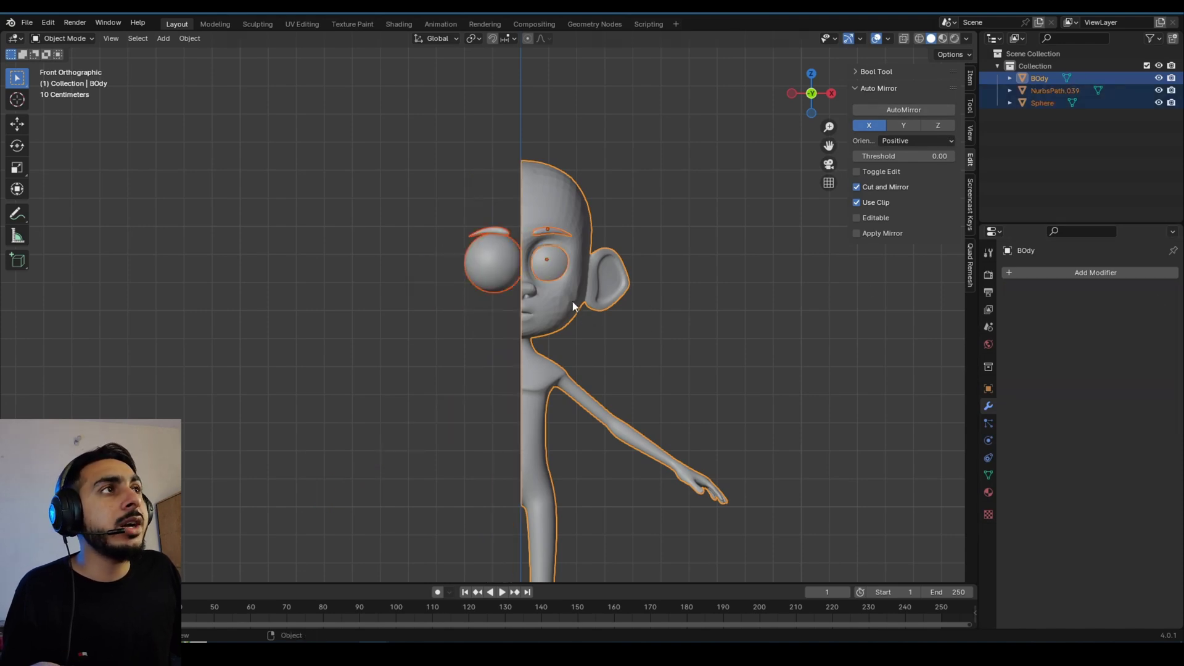
key(x)
click(572, 304)
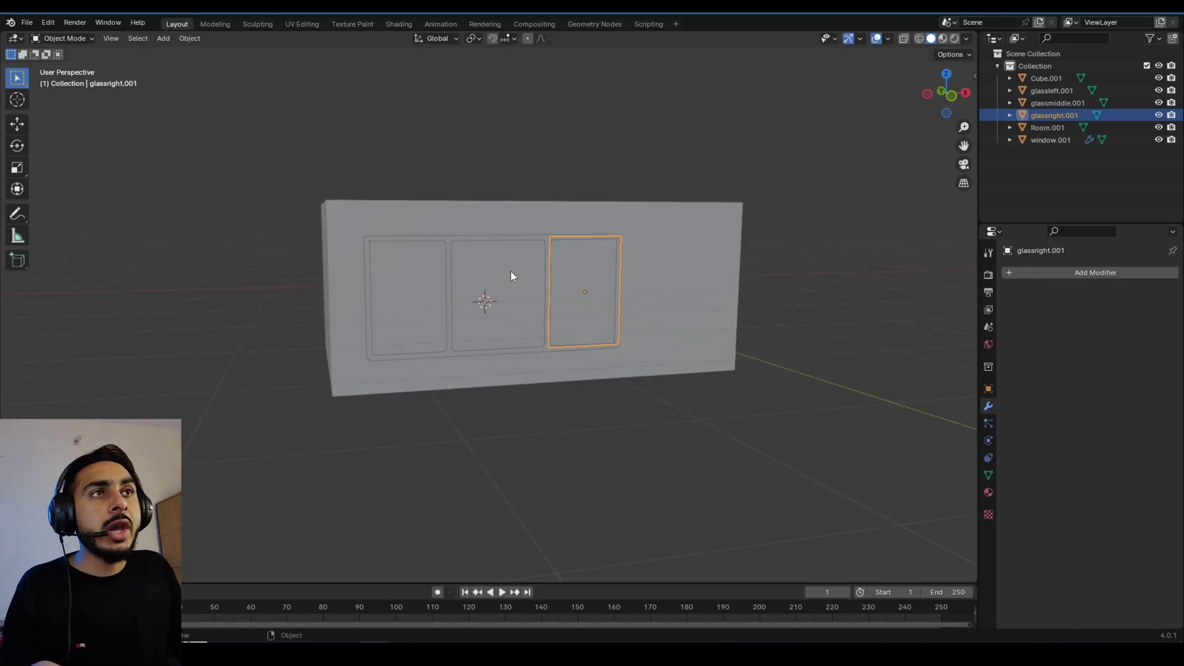
Select the middle glass pane of the window and switch to the front view.
middle_drag(511, 275, 528, 283)
scroll(529, 287, down, 4)
click(530, 290)
key(KP_1)
scroll(549, 313, up, 3)
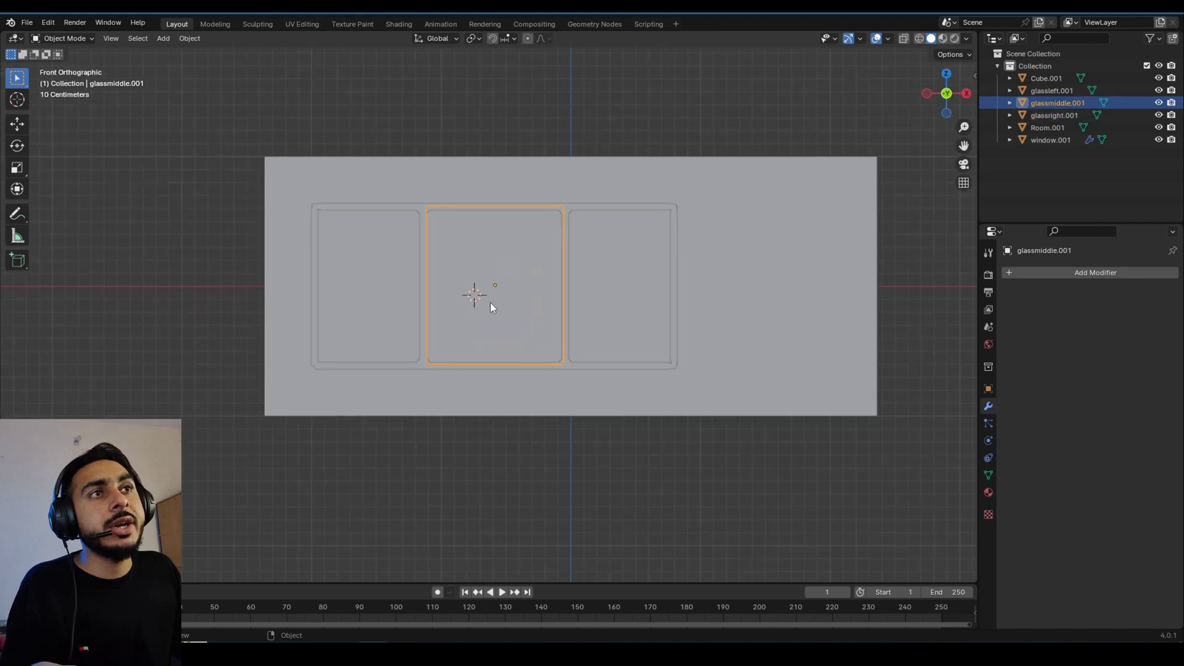
scroll(473, 269, up, 2)
middle_drag(461, 280, 489, 335)
key(g)
right_click(519, 317)
scroll(520, 289, down, 6)
scroll(486, 260, up, 3)
key(g)
right_click(600, 325)
Enter Edit Mode on the middle glass pane in the front view.
key(KP_1)
scroll(490, 335, up, 1)
shift+middle_drag(410, 269, 457, 290)
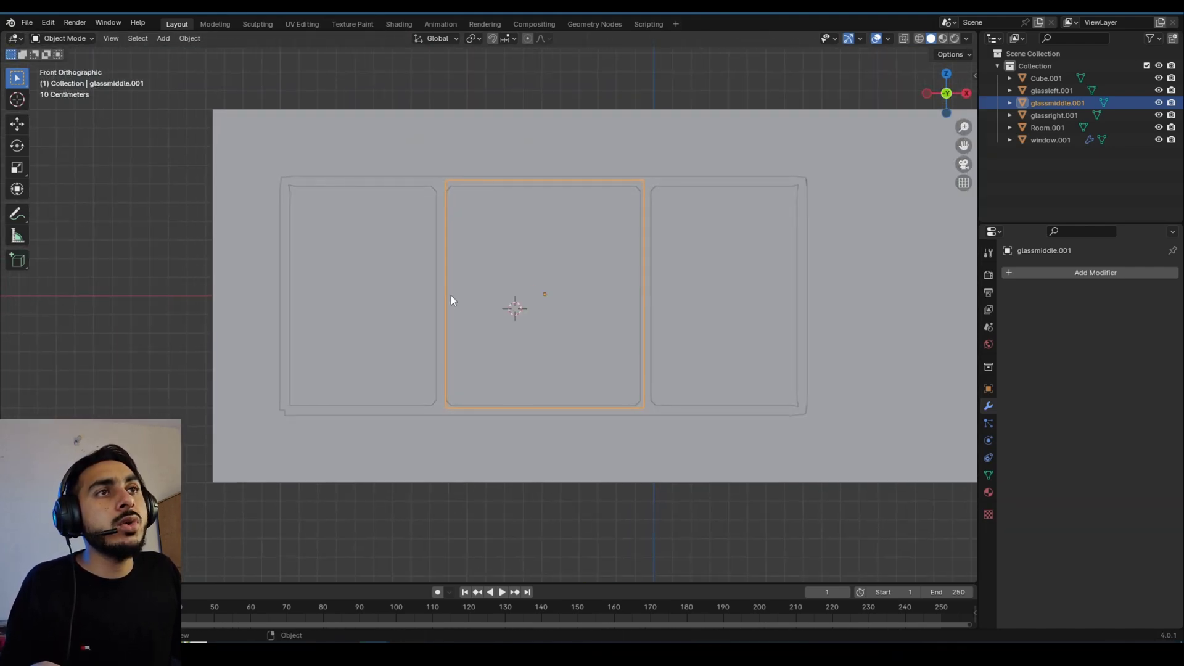
key(Tab)
shift+middle_drag(559, 293, 554, 319)
Knife a jagged cut across the front face of the middle glass pane, from one side edge to the other.
key(k)
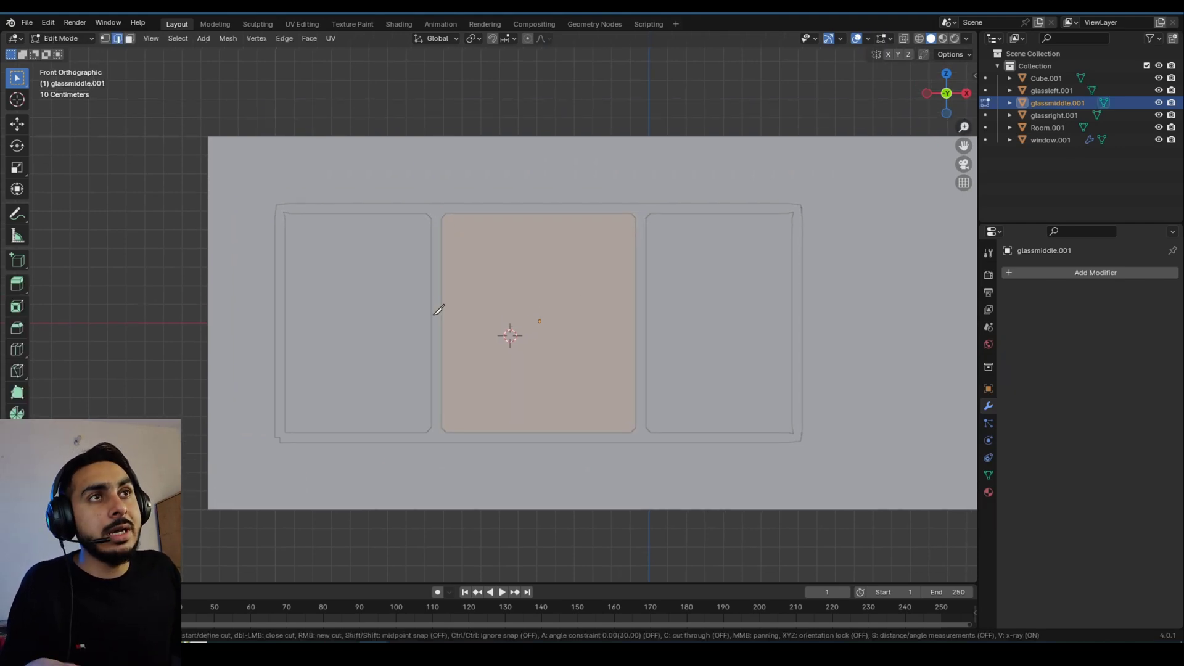
click(441, 319)
click(505, 287)
click(527, 302)
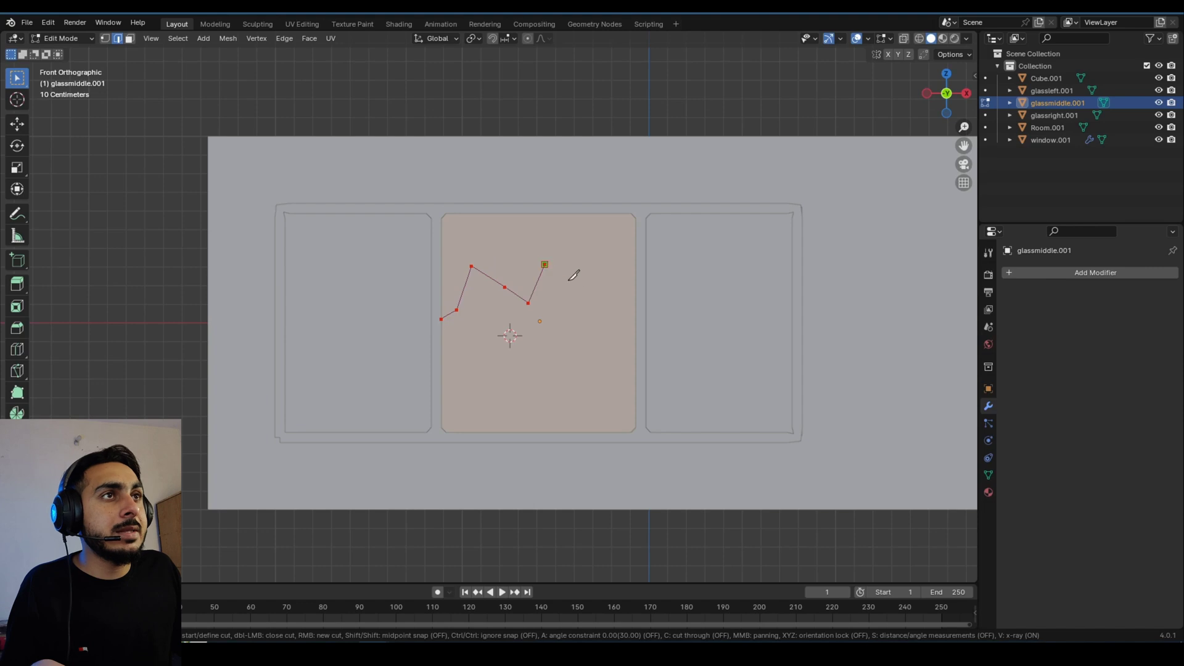
click(592, 294)
click(635, 321)
key(Return)
middle_drag(626, 325, 625, 307)
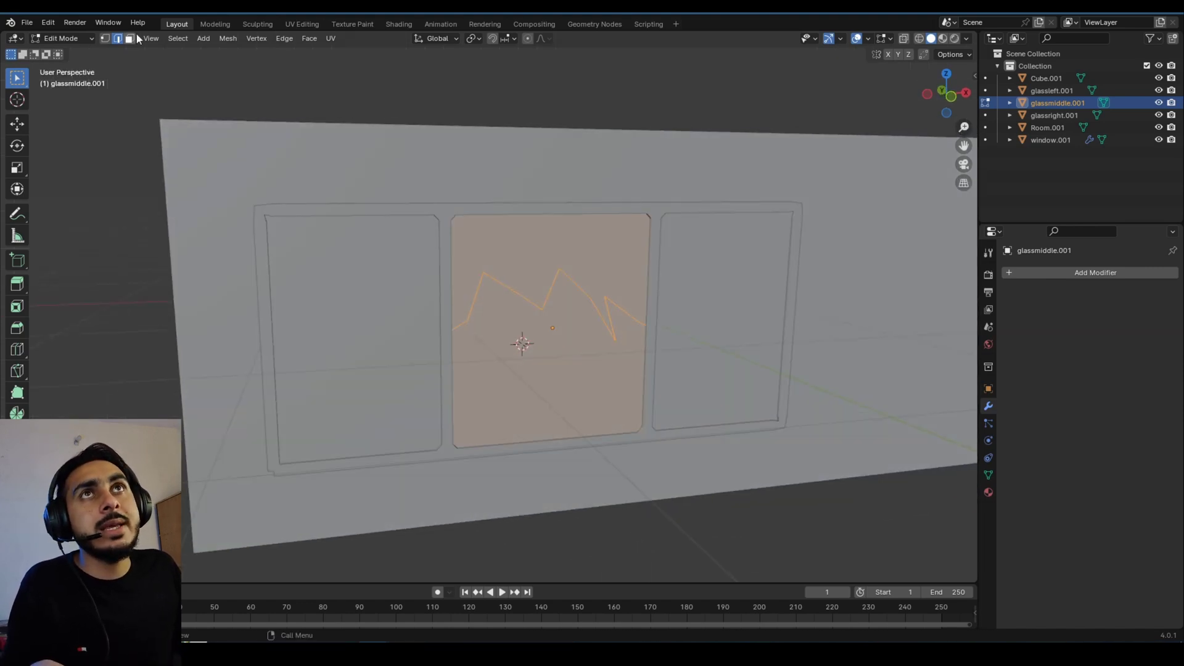
Examine the cut pane from outside and inside in face selection to check whether the cut reaches its back face.
click(536, 279)
middle_drag(536, 279, 554, 327)
click(732, 222)
middle_drag(732, 222, 637, 316)
key(ctrl+z)
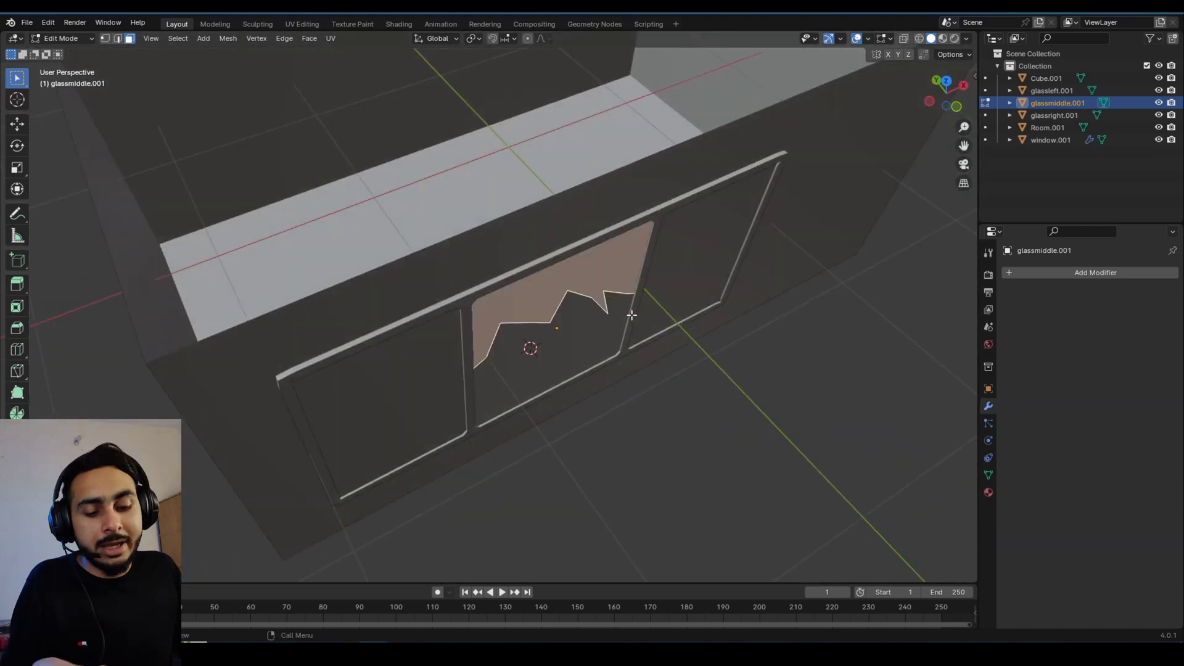
middle_drag(541, 234, 844, 277)
scroll(508, 272, up, 3)
click(507, 272)
key(g)
right_click(497, 277)
scroll(518, 259, down, 2)
mouse_move(534, 238)
middle_down()
mouse_move(579, 299)
mouse_move(545, 276)
mouse_move(486, 320)
middle_up()
Undo the jagged knife cut, show the pane in wireframe from the front and deselect everything.
key(ctrl+z)
key(ctrl+z)
key(KP_1)
key(z)
click(524, 317)
key(alt+a)
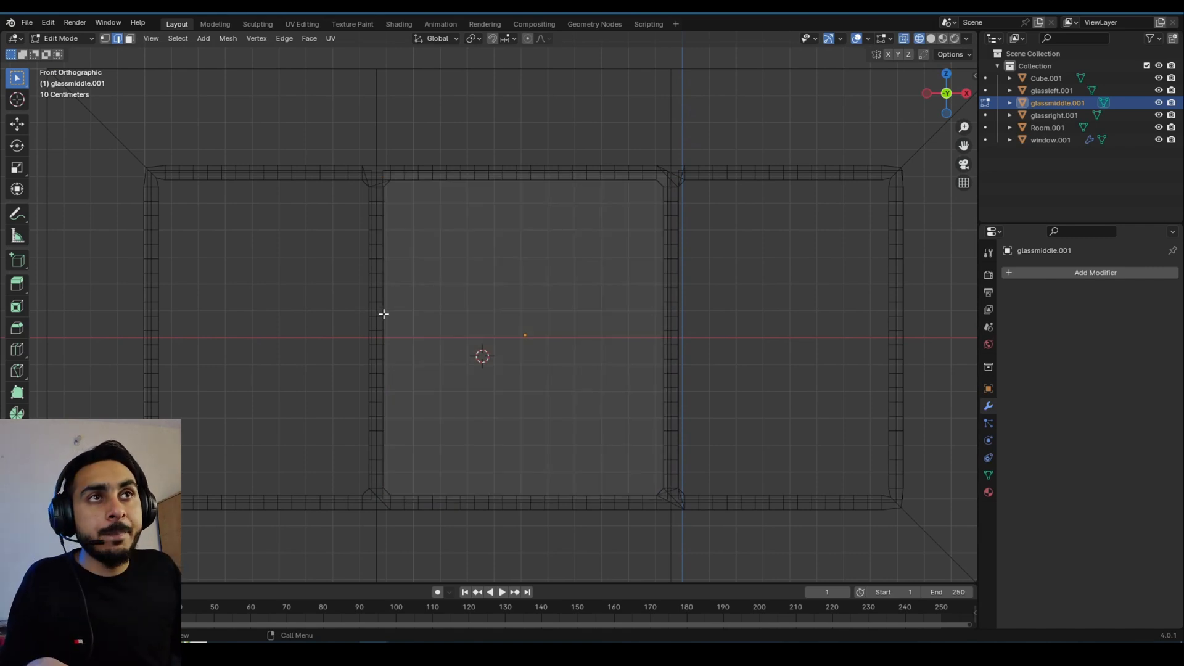
Knife a jagged cut across the middle glass pane from side to side with Cut Through enabled.
key(k)
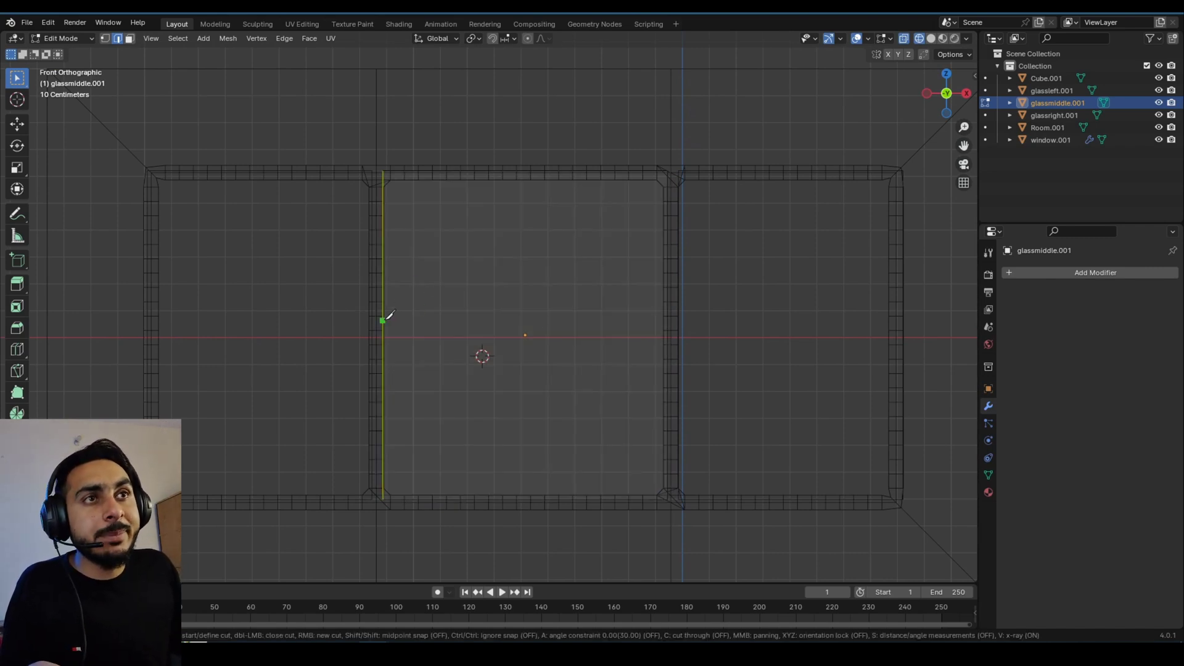
key(c)
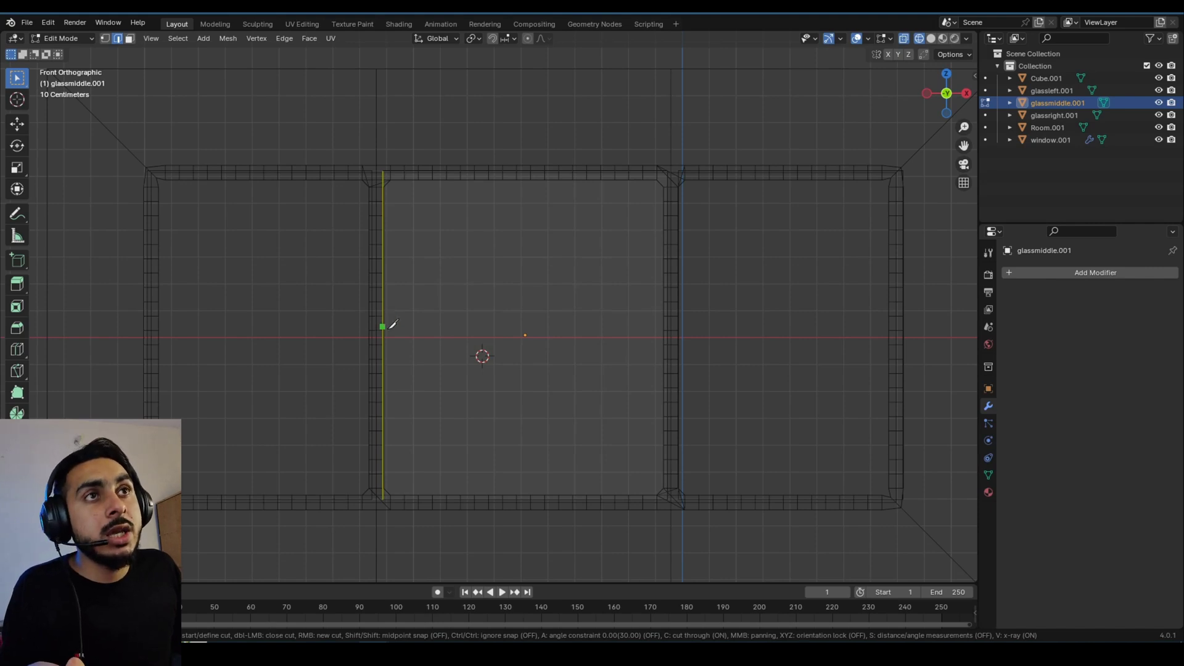
click(383, 331)
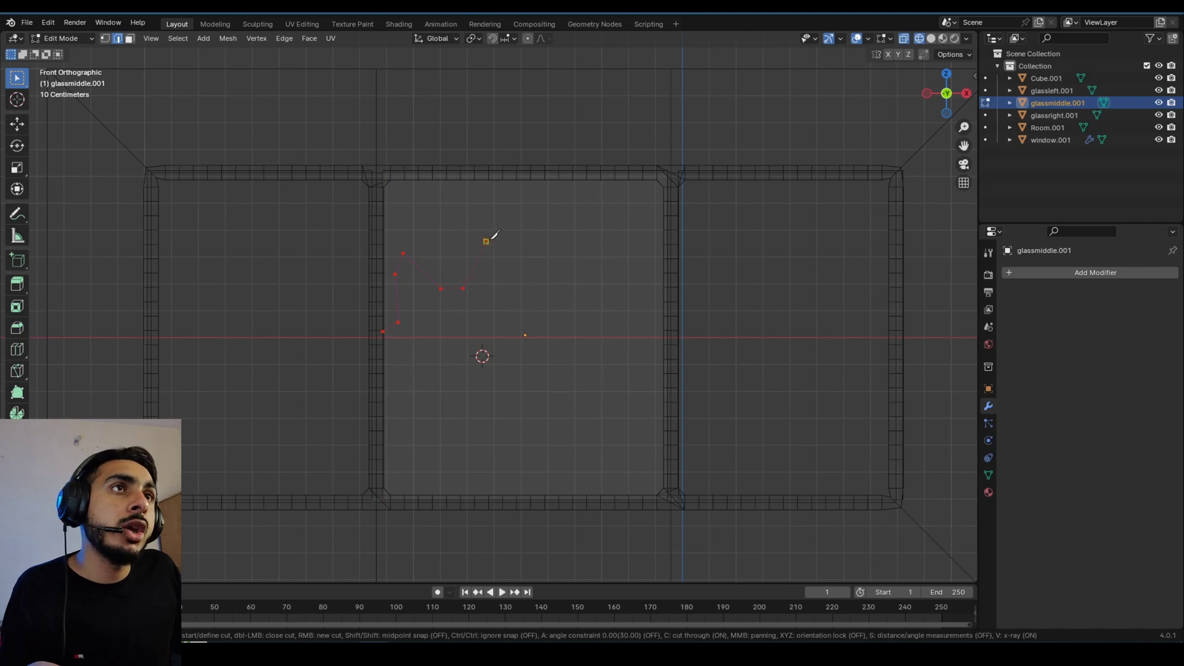
click(635, 240)
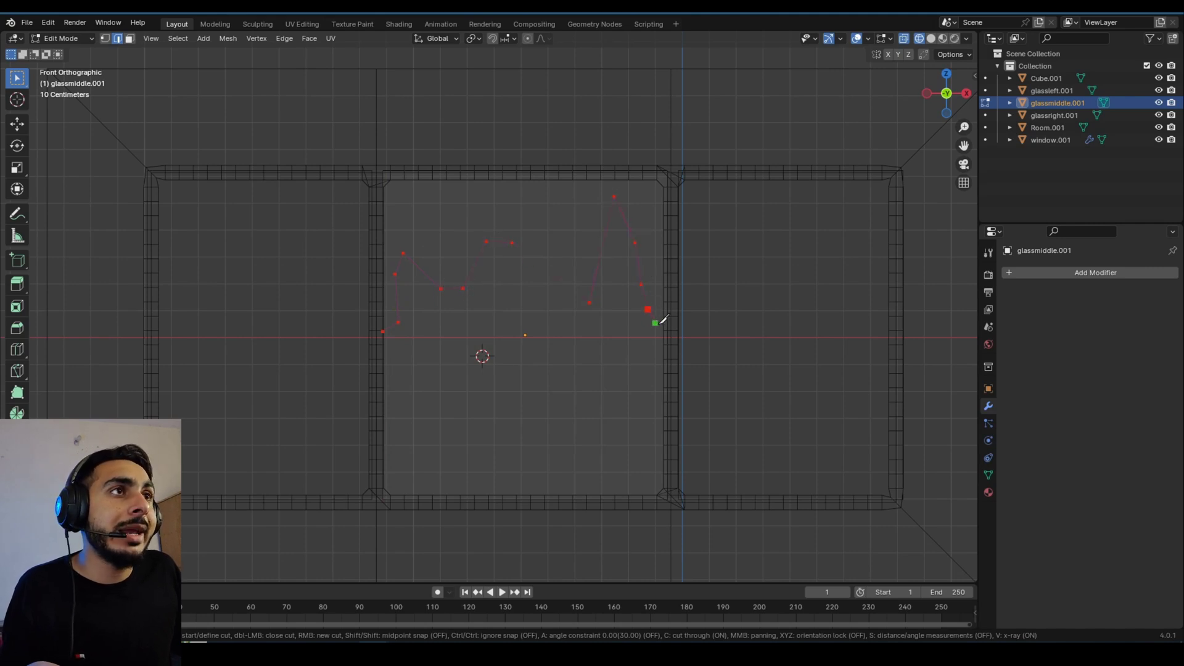
click(669, 326)
key(Return)
middle_drag(660, 312, 518, 333)
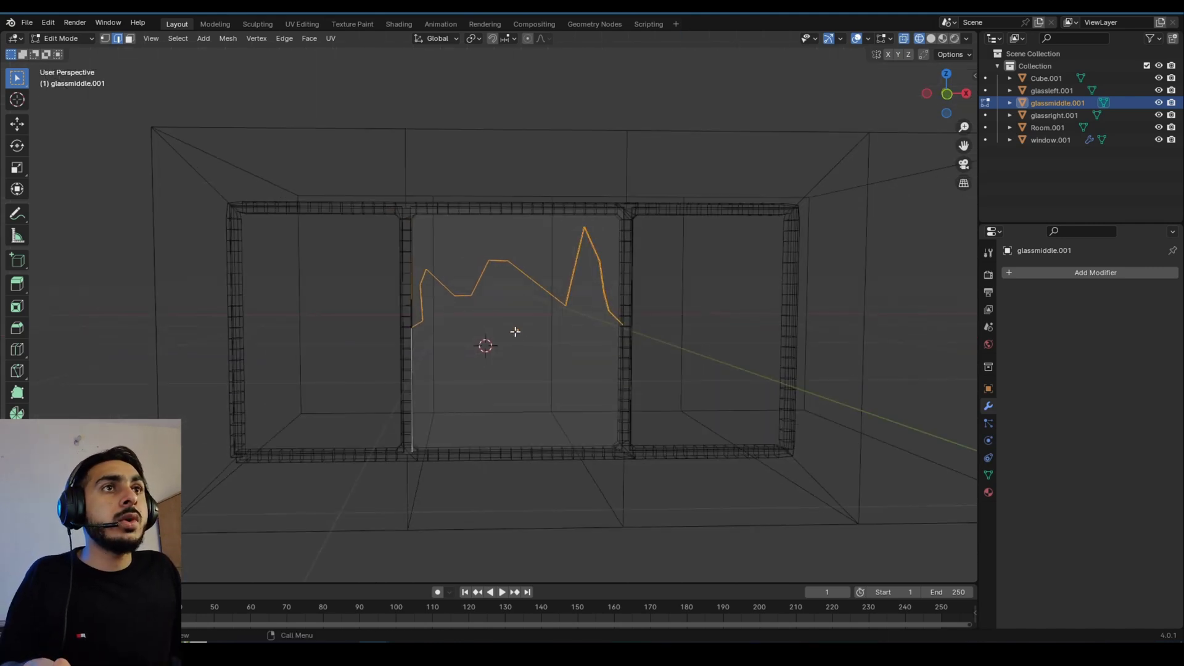
Return to solid shading and delete the front and back faces of the middle pane above the jagged cut.
key(shift+z)
click(128, 38)
click(466, 237)
middle_drag(466, 236, 701, 309)
scroll(701, 309, up, 3)
shift+click(541, 211)
shift+middle_drag(541, 212, 518, 272)
key(x)
key(f)
scroll(542, 196, down, 4)
scroll(450, 274, up, 2)
Return to Object Mode and examine the broken middle pane from several angles.
key(KP_1)
key(ctrl+Tab)
click(388, 349)
scroll(573, 394, down, 4)
middle_drag(573, 394, 550, 275)
click(609, 430)
scroll(534, 340, up, 4)
middle_drag(550, 276, 386, 200)
key(KP_1)
scroll(519, 343, up, 3)
click(514, 328)
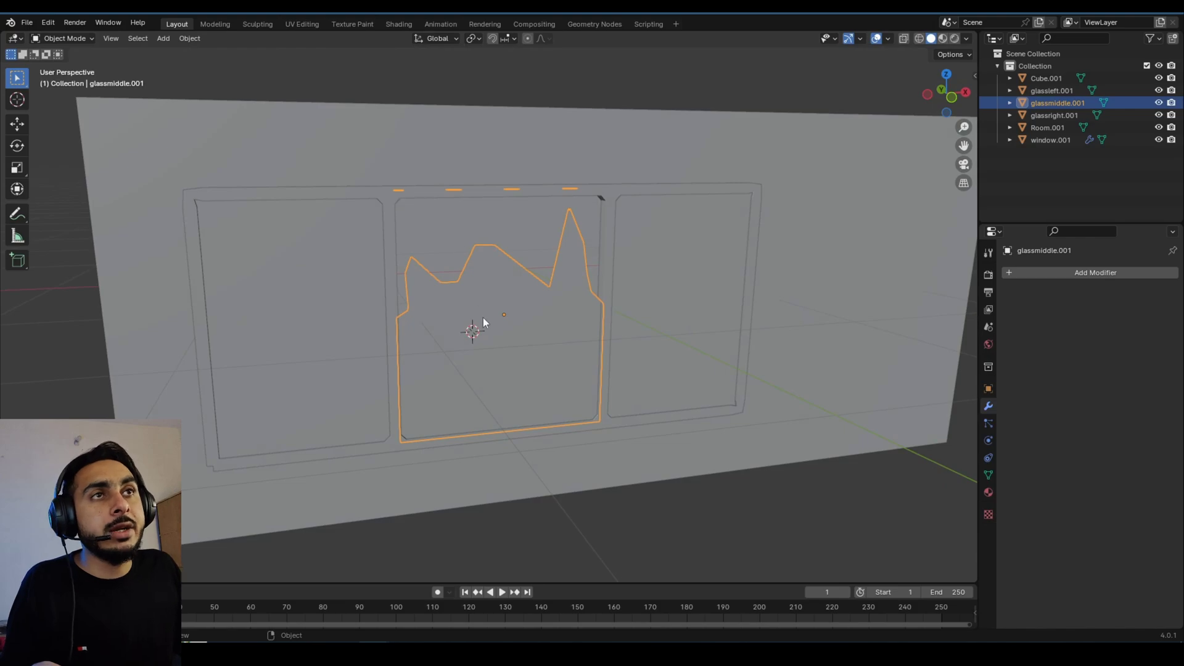
scroll(479, 307, down, 2)
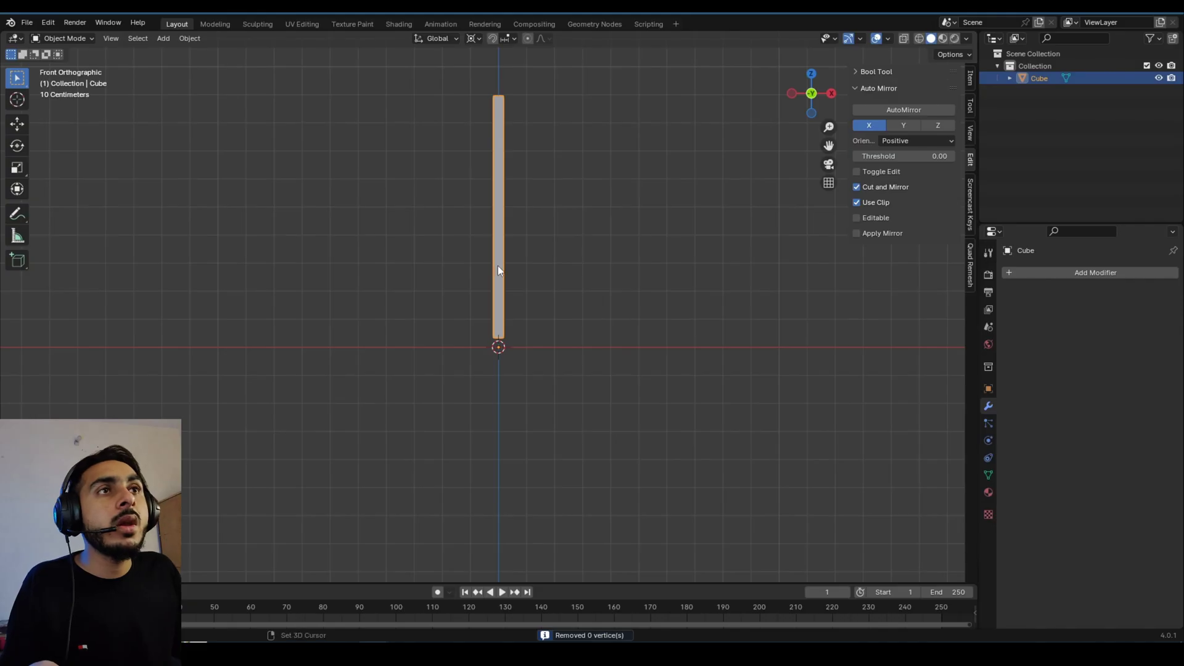
Enter Edit Mode on the thin vertical bar in the front view.
scroll(498, 268, up, 2)
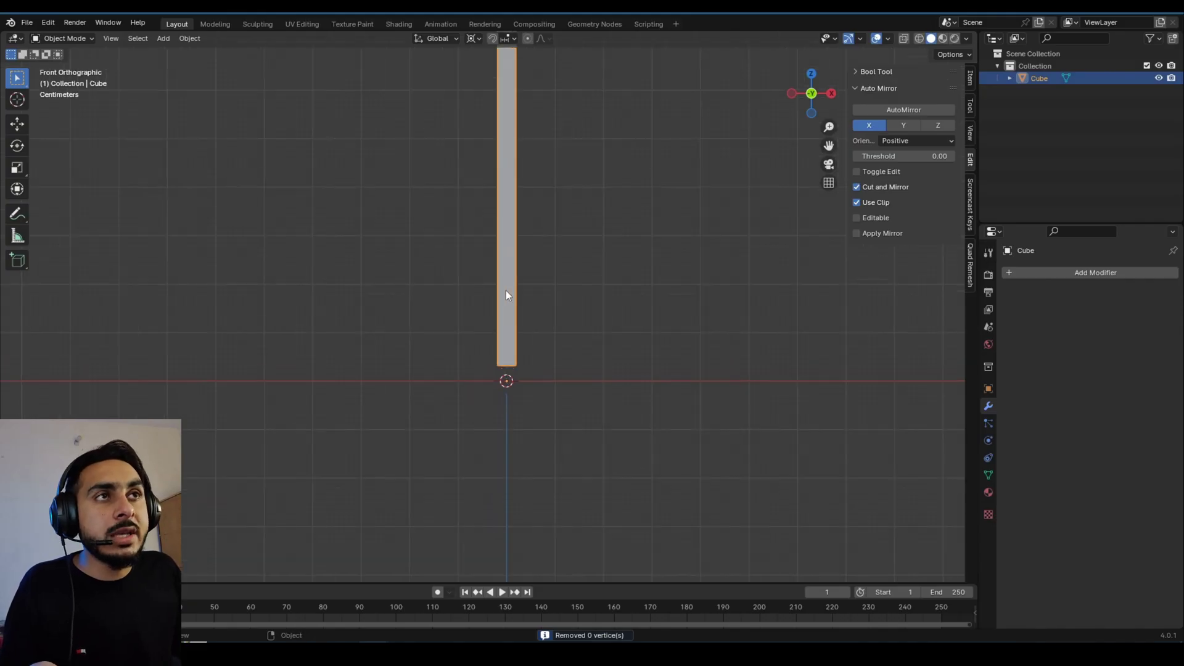
scroll(517, 273, up, 1)
shift+middle_drag(520, 273, 470, 283)
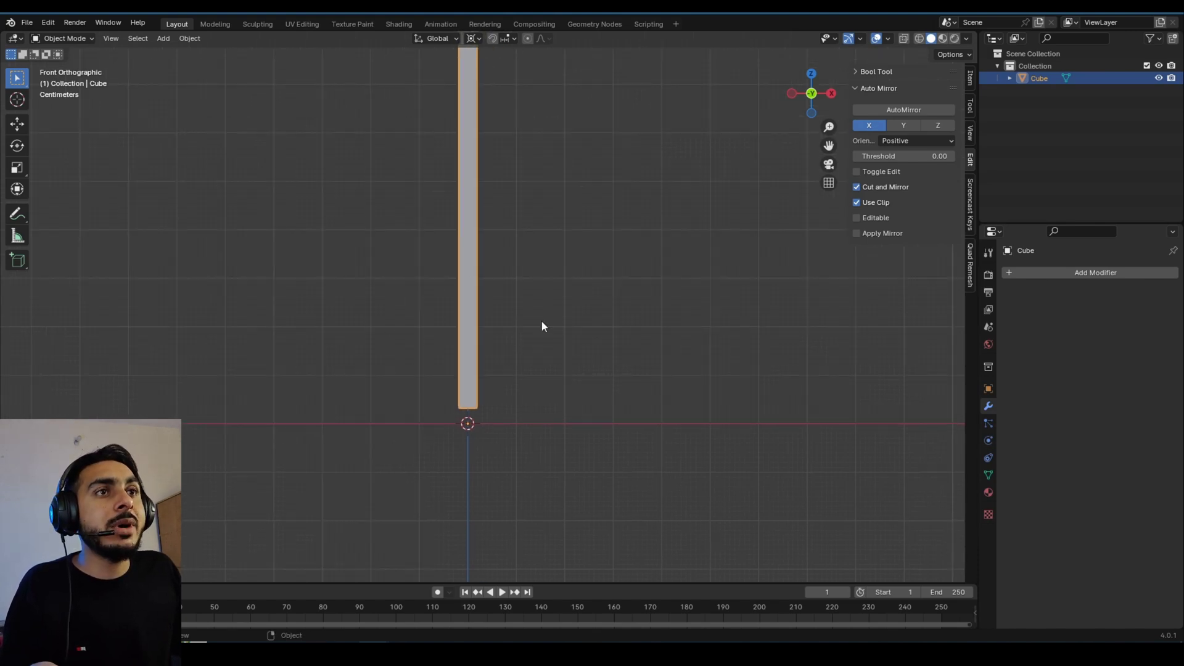
key(Tab)
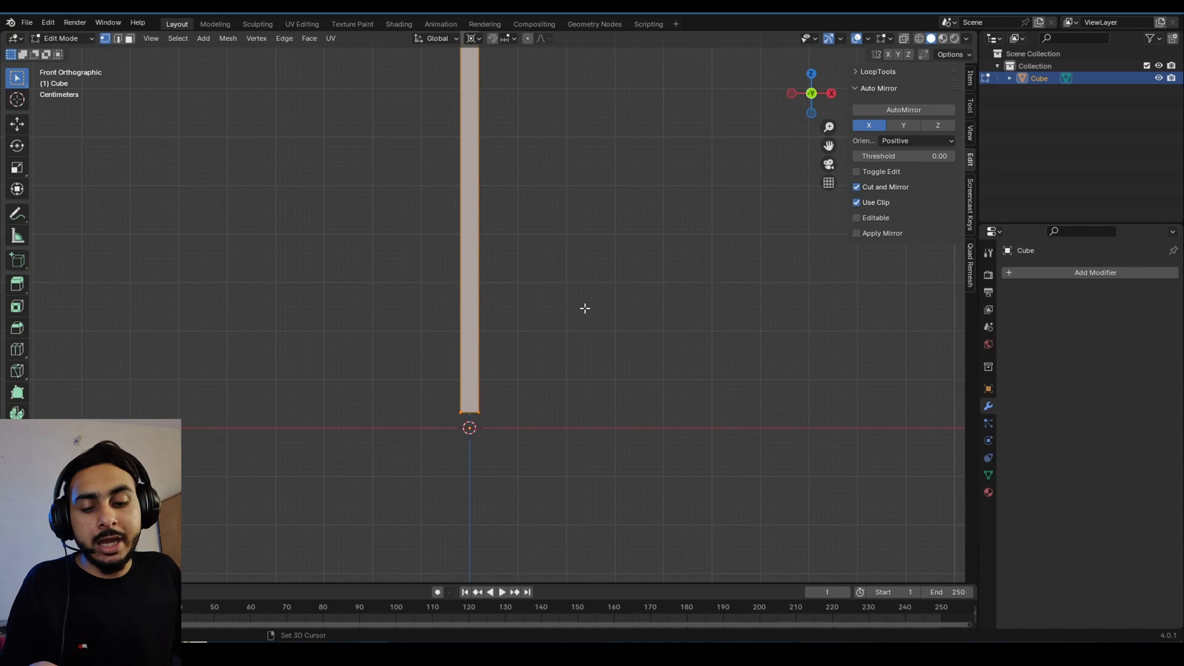
Make three rotated copies of the bar one by one around the 3D cursor, turning the second copy 50 degrees.
key(shift+d)
key(r)
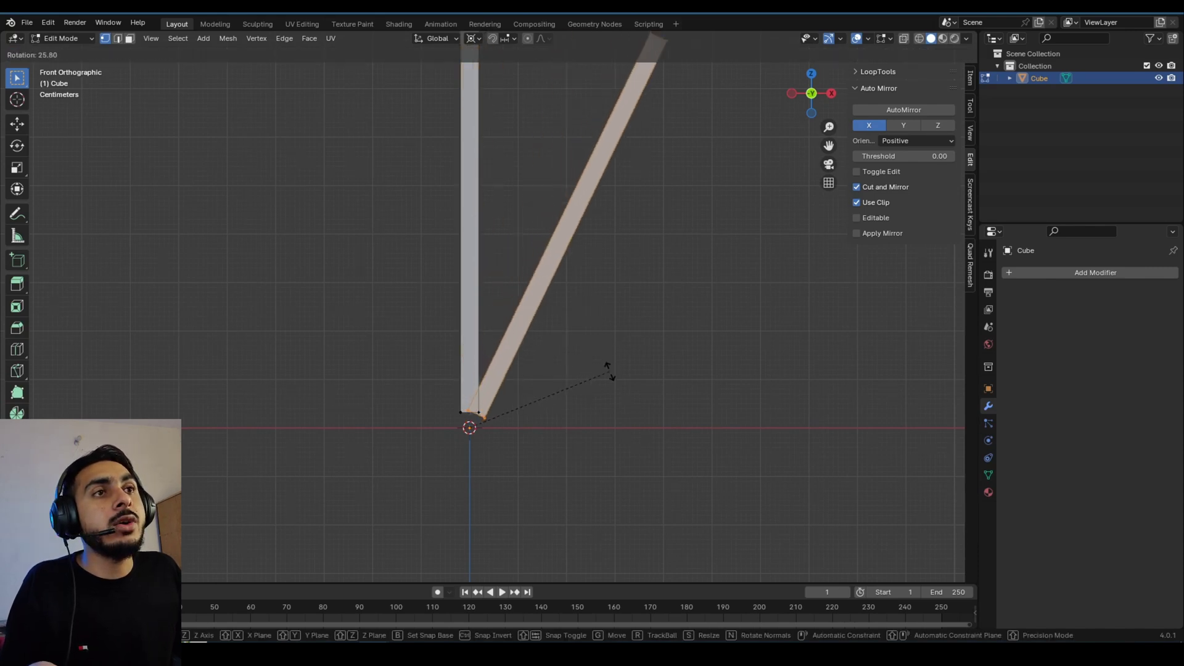
click(610, 471)
scroll(508, 359, down, 5)
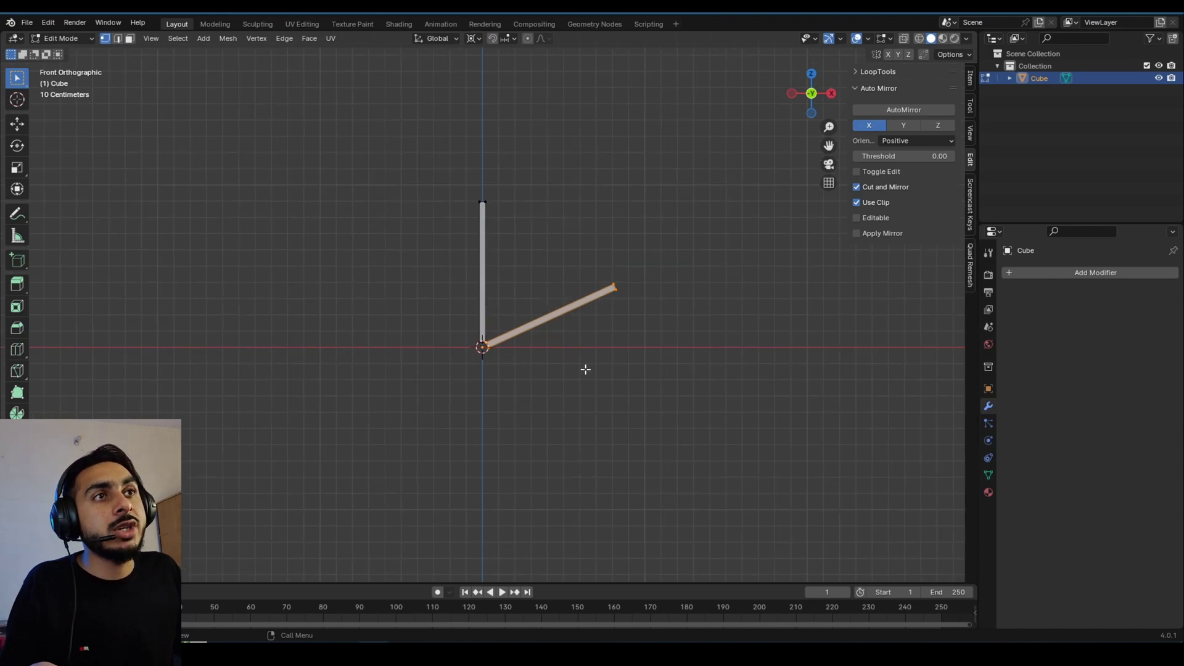
key(shift+d)
key(r)
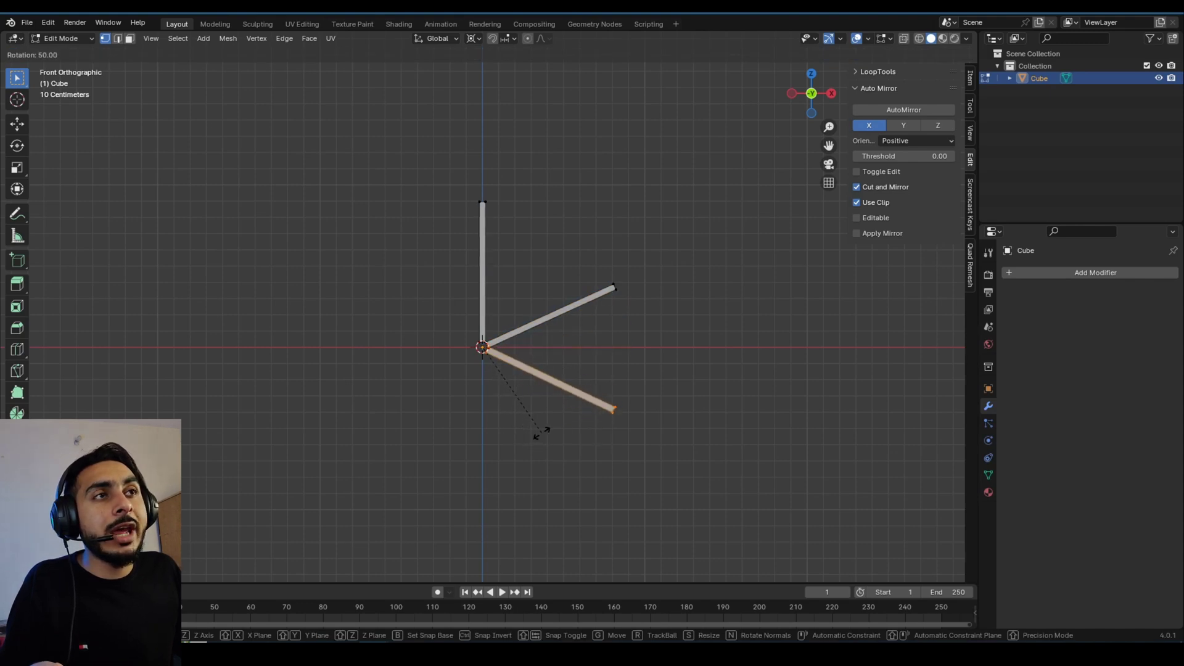
click(541, 432)
key(shift+d)
right_click(605, 436)
key(r)
click(455, 455)
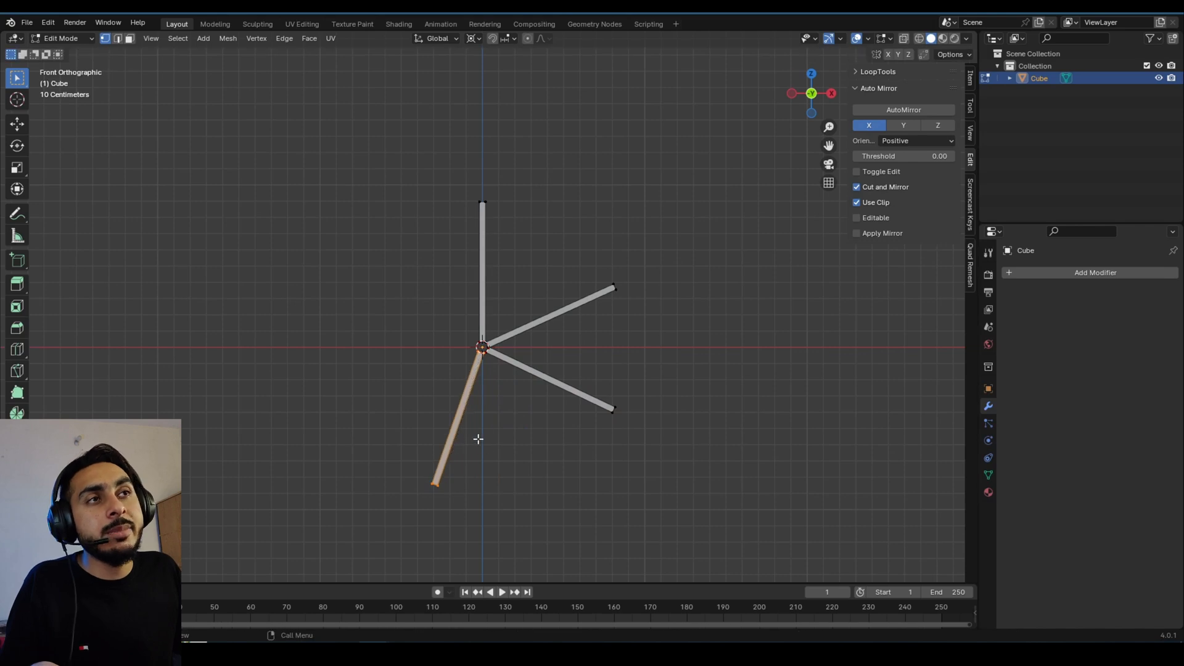
Undo the three rotated copies of the bar and remain in Edit Mode.
key(ctrl+z)
key(ctrl+z)
key(ctrl+z)
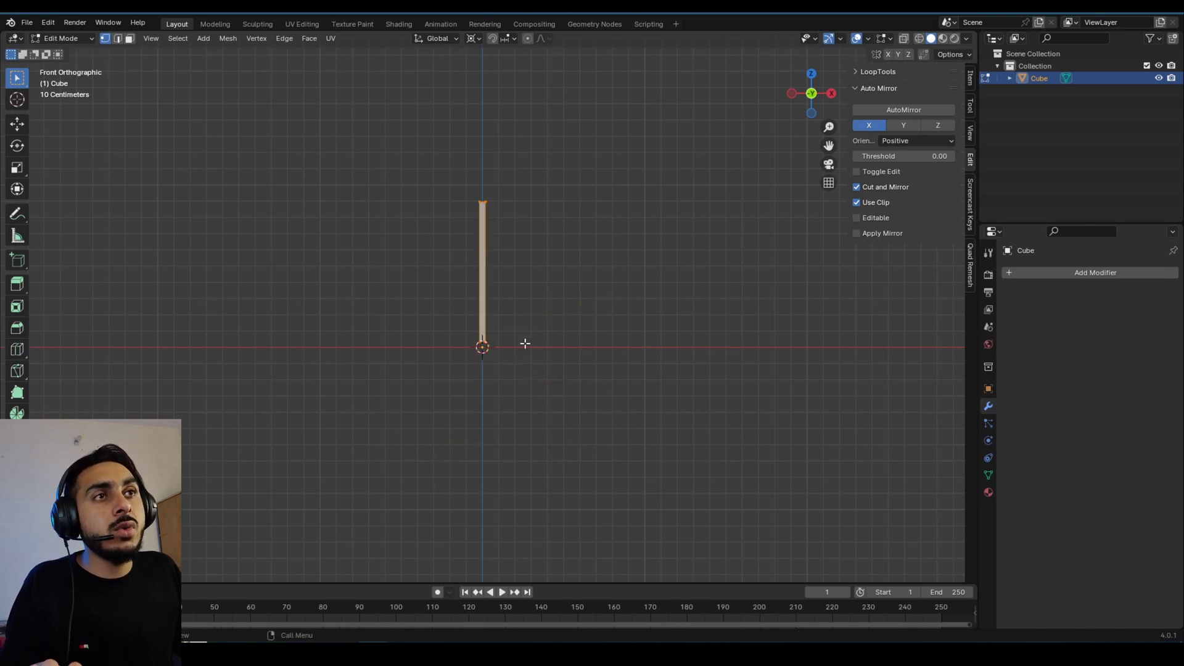
key(Tab)
key(Tab)
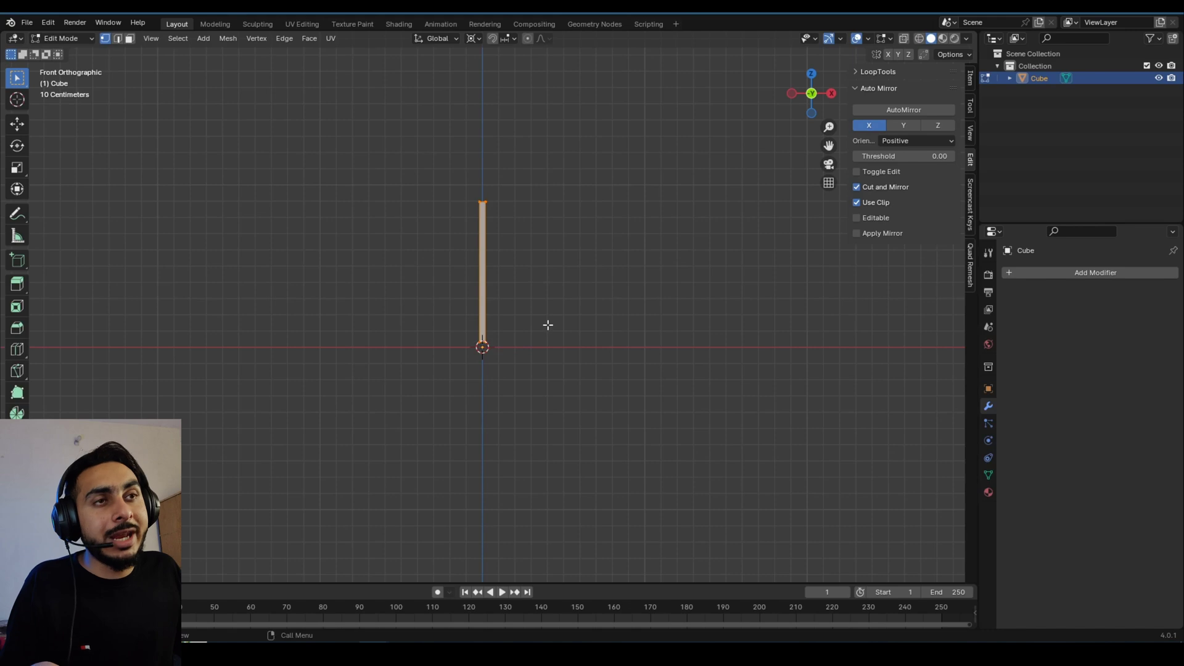
Duplicate the vertical bar and rotate the copy about 61.6 degrees clockwise around the 3D cursor.
key(shift+d)
key(r)
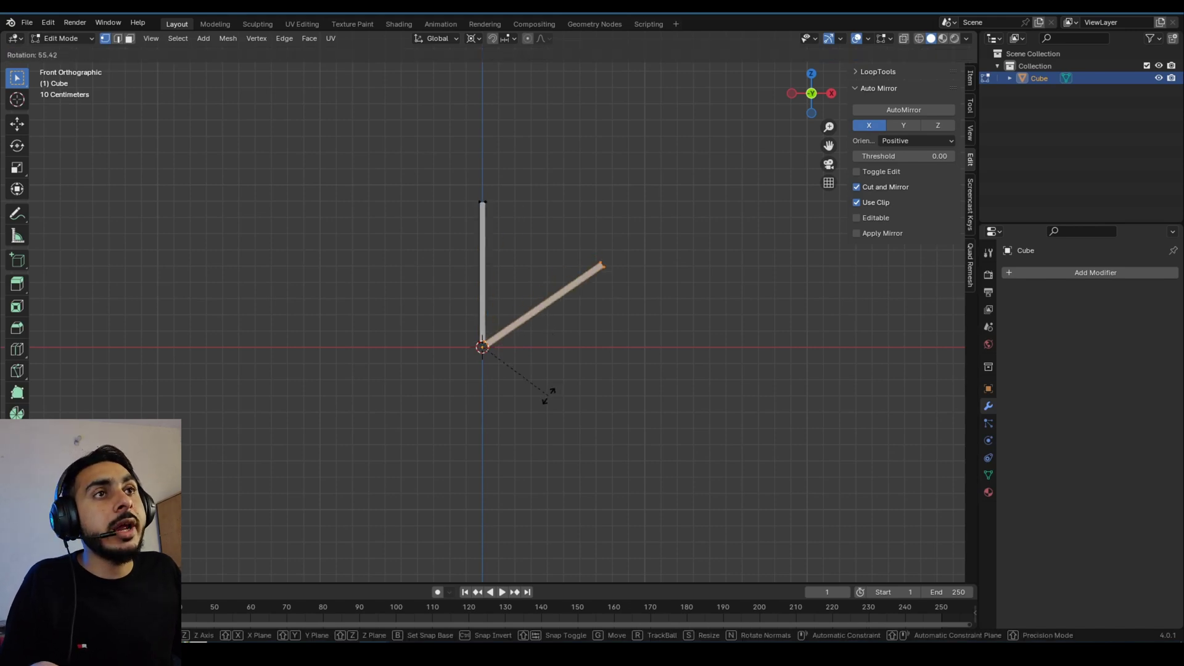
click(544, 402)
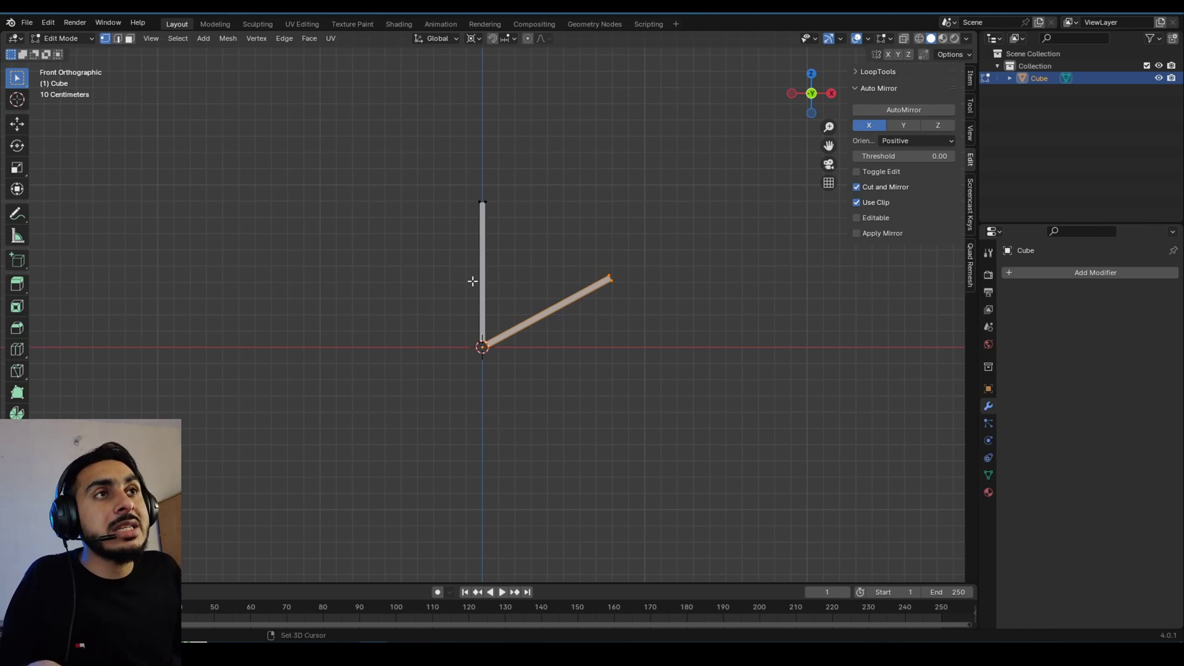
Repeat the last duplicate-and-rotate operation four times to spread more bars around the 3D cursor.
key(shift+r)
key(shift+r)
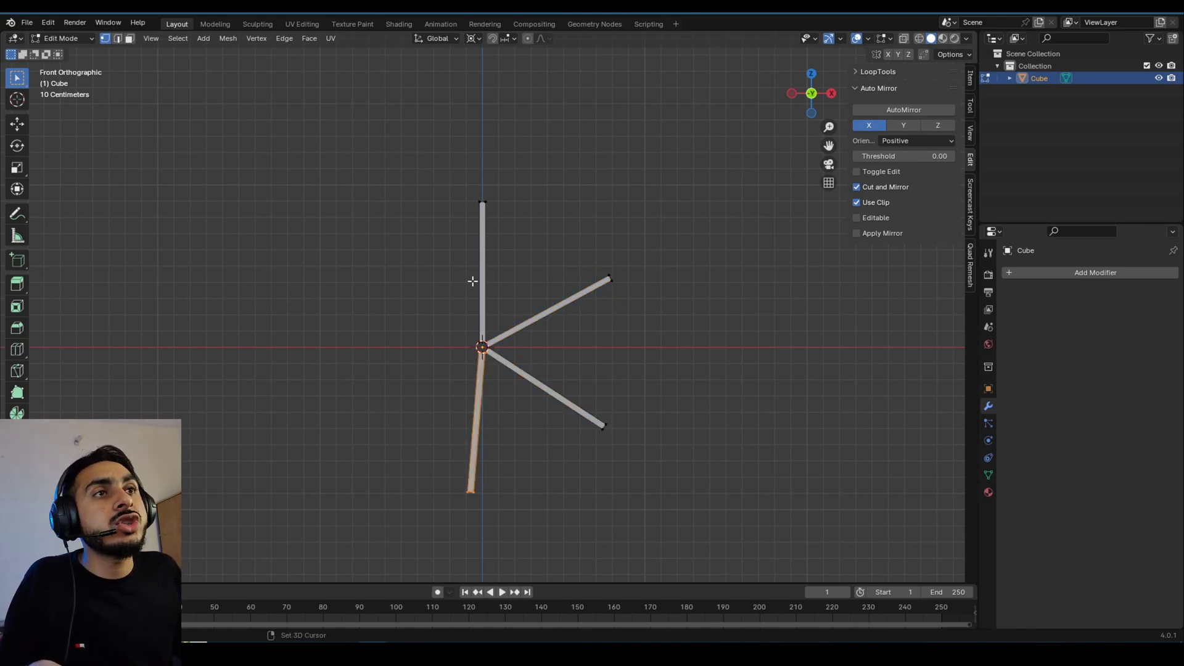
key(shift+r)
key(shift+r)
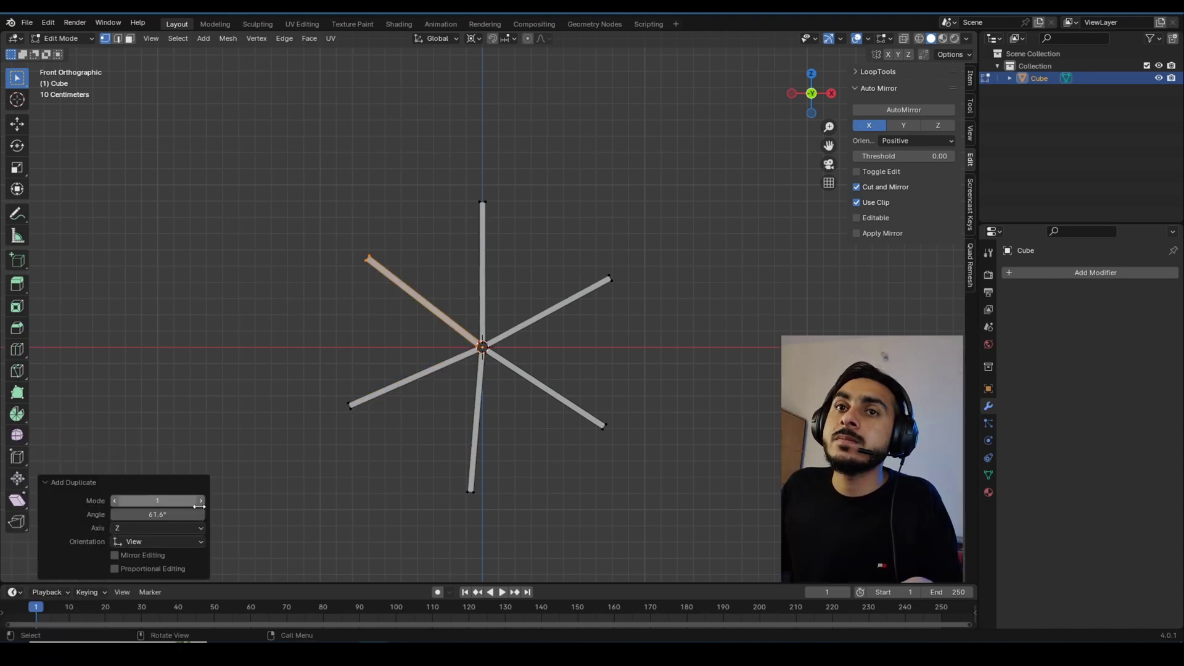
Try adjusting the rotation angle of the last copy in the Add Duplicate settings.
drag(133, 514, 93, 514)
right_click(132, 514)
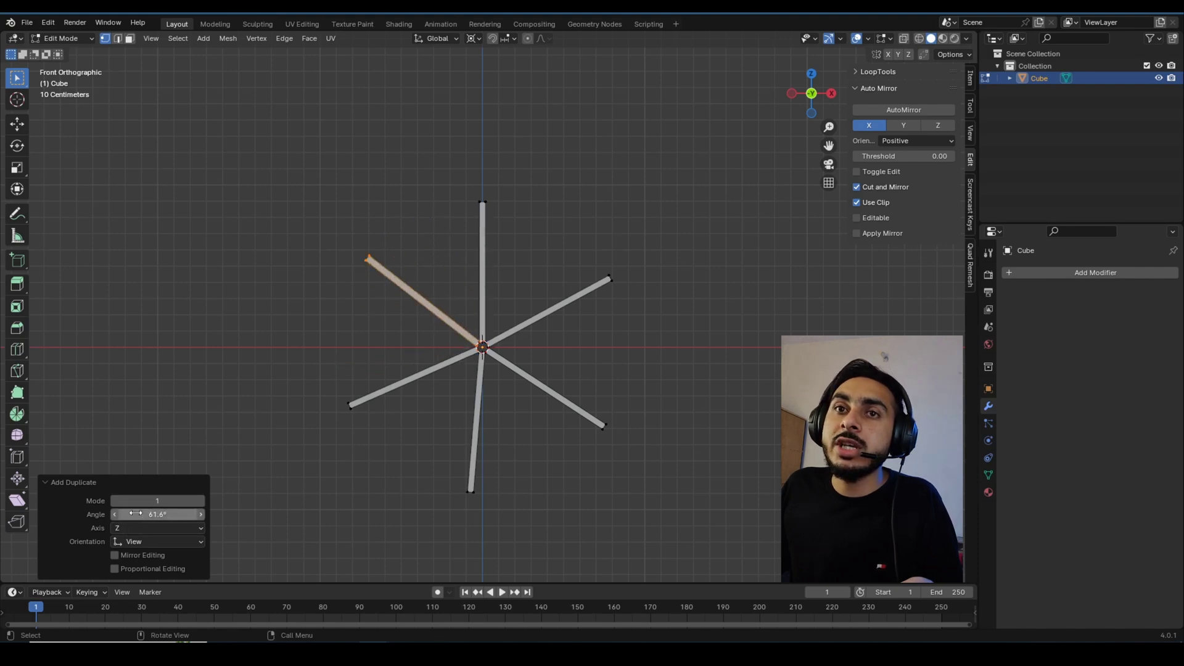
click(59, 483)
scroll(505, 401, up, 1)
mouse_move(545, 393)
middle_down()
mouse_move(493, 333)
mouse_move(501, 327)
mouse_move(511, 322)
mouse_move(555, 399)
middle_up()
key(ctrl+Tab)
click(323, 347)
middle_drag(496, 362, 451, 297)
scroll(530, 352, up, 4)
scroll(530, 348, up, 2)
key(ctrl+Tab)
click(640, 320)
scroll(540, 325, down, 4)
key(KP_1)
scroll(532, 336, up, 2)
scroll(555, 344, down, 3)
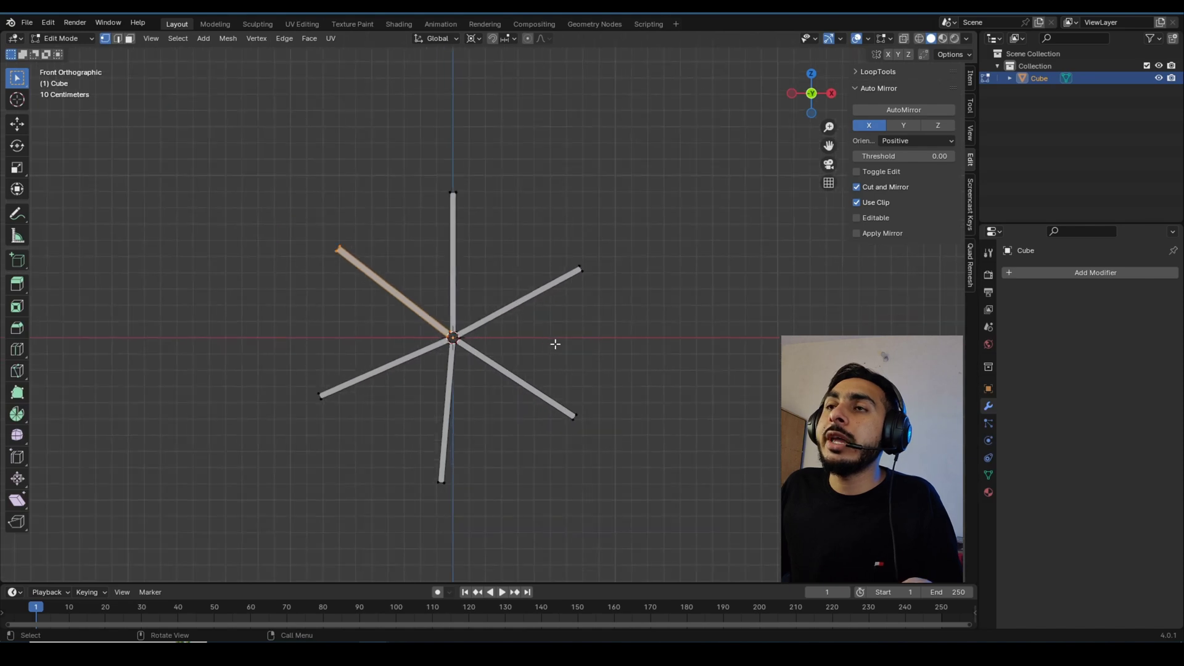
key(Tab)
key(ctrl+Tab)
click(653, 319)
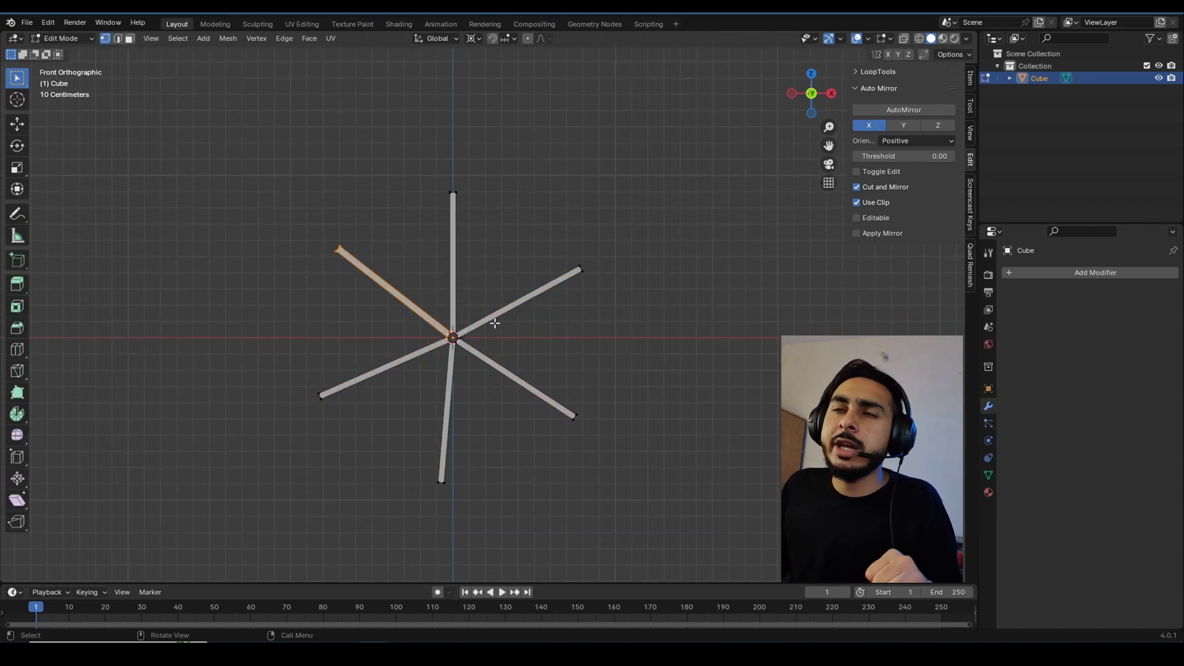
scroll(534, 327, up, 4)
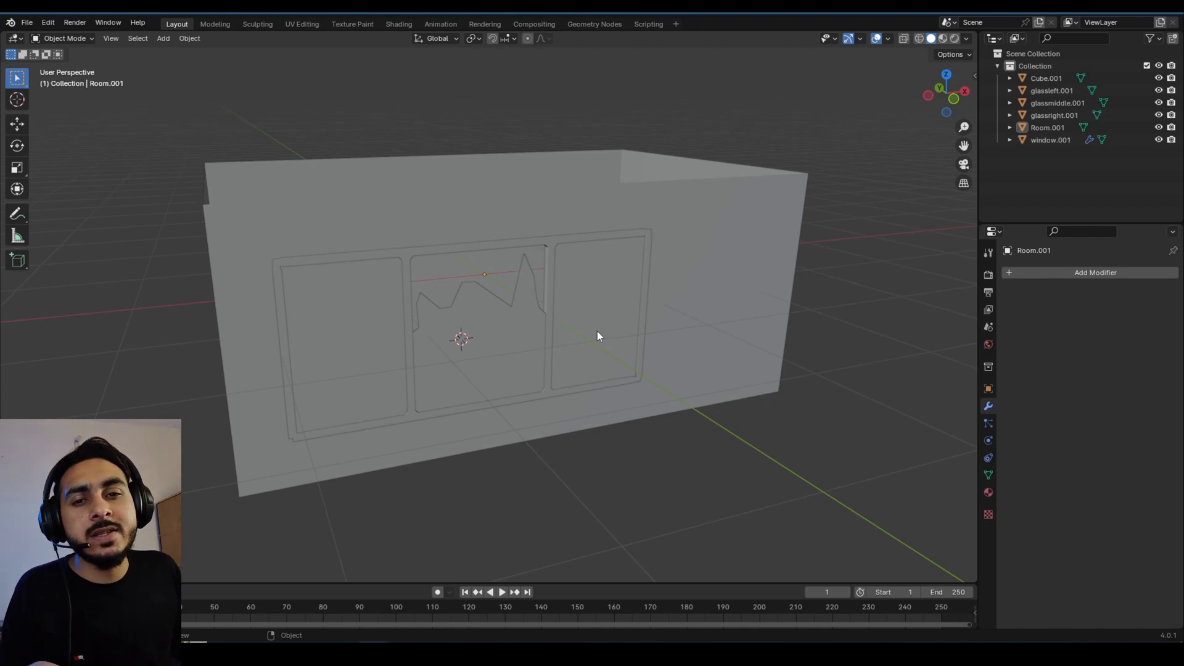
Examine the room model and its object names, checking the middle glass pane and Cube.001.
middle_drag(547, 261, 985, 96)
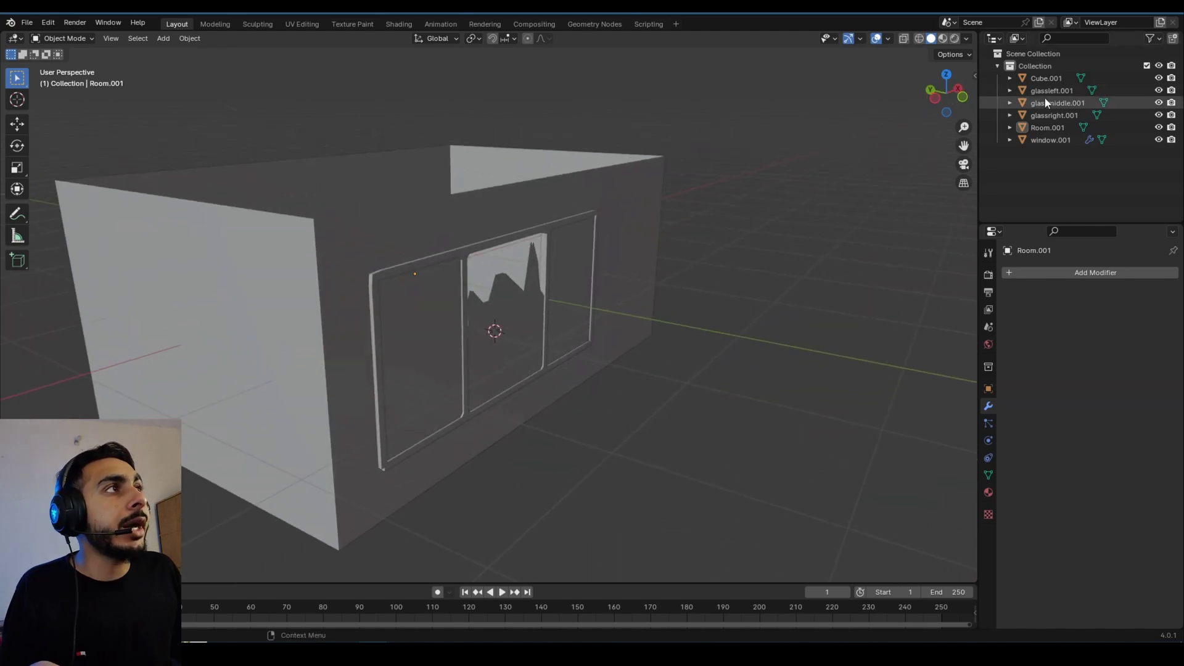
click(513, 290)
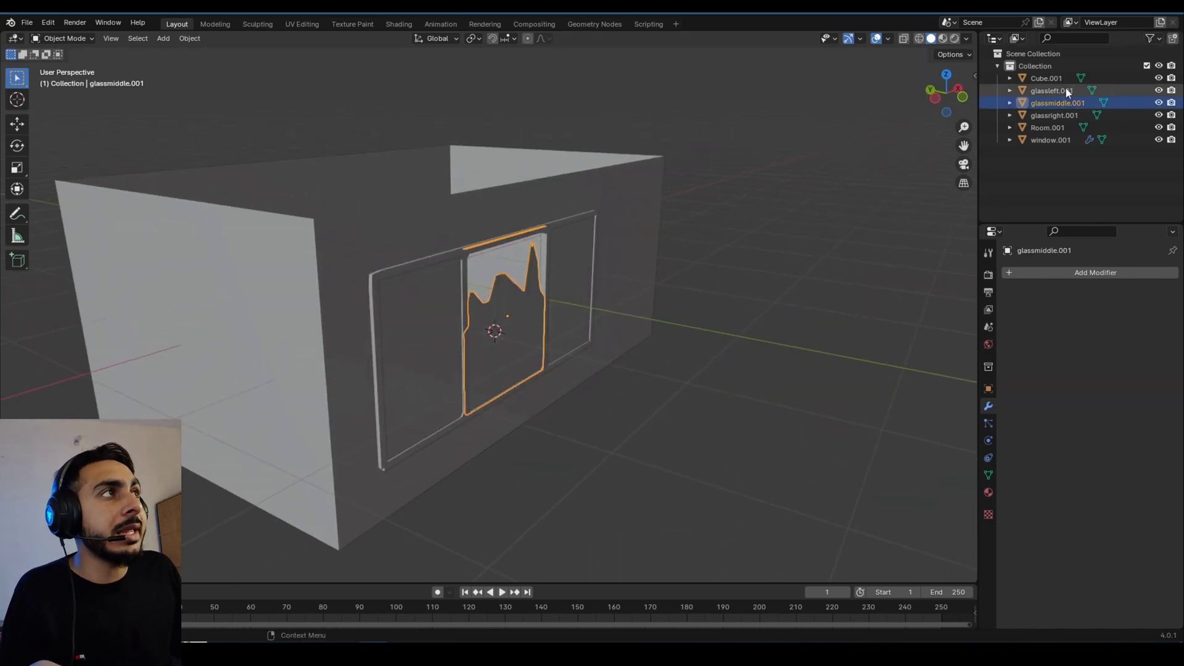
click(1049, 80)
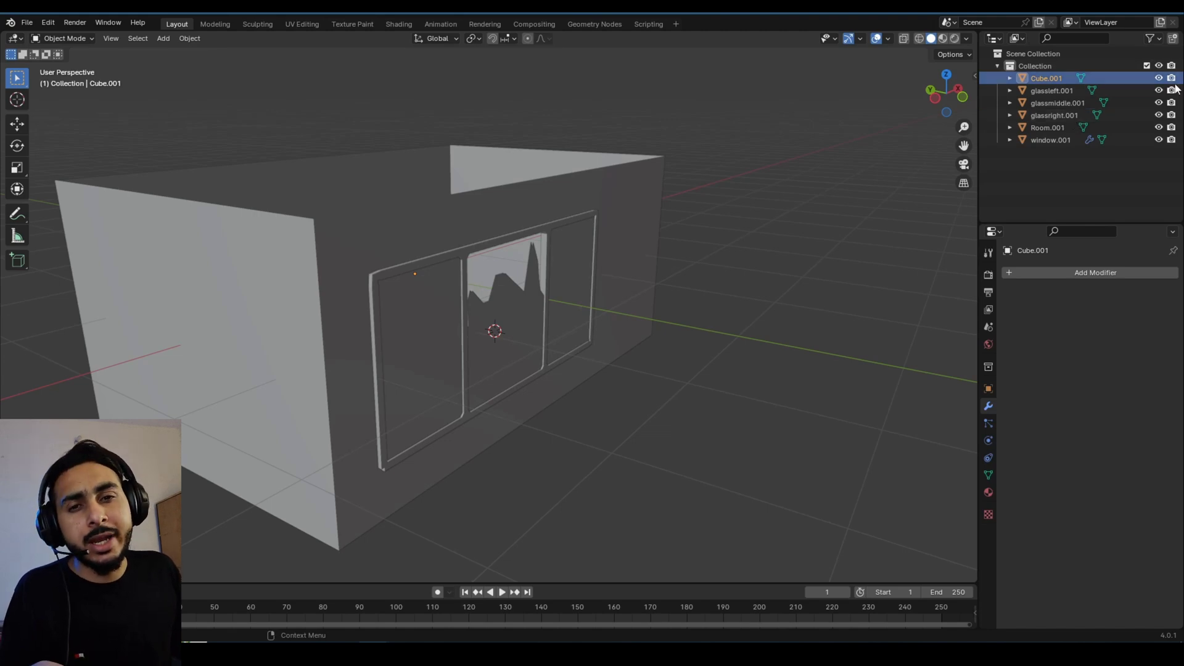
scroll(552, 269, down, 5)
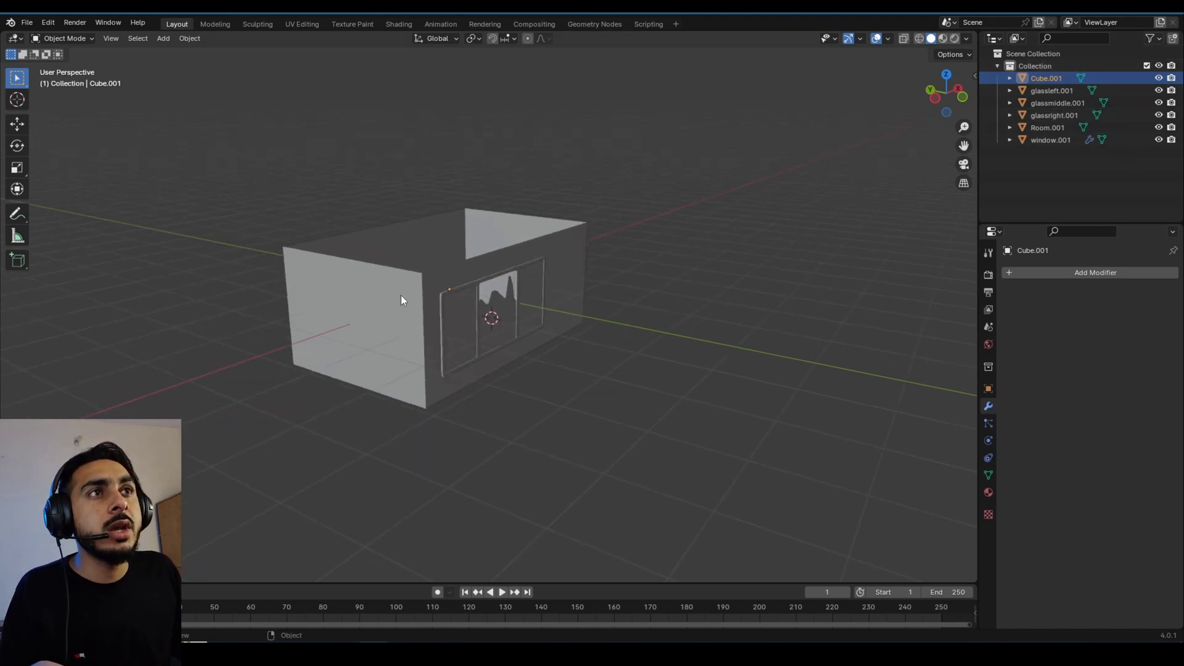
middle_drag(402, 297, 433, 288)
scroll(433, 288, up, 4)
double_click(1048, 79)
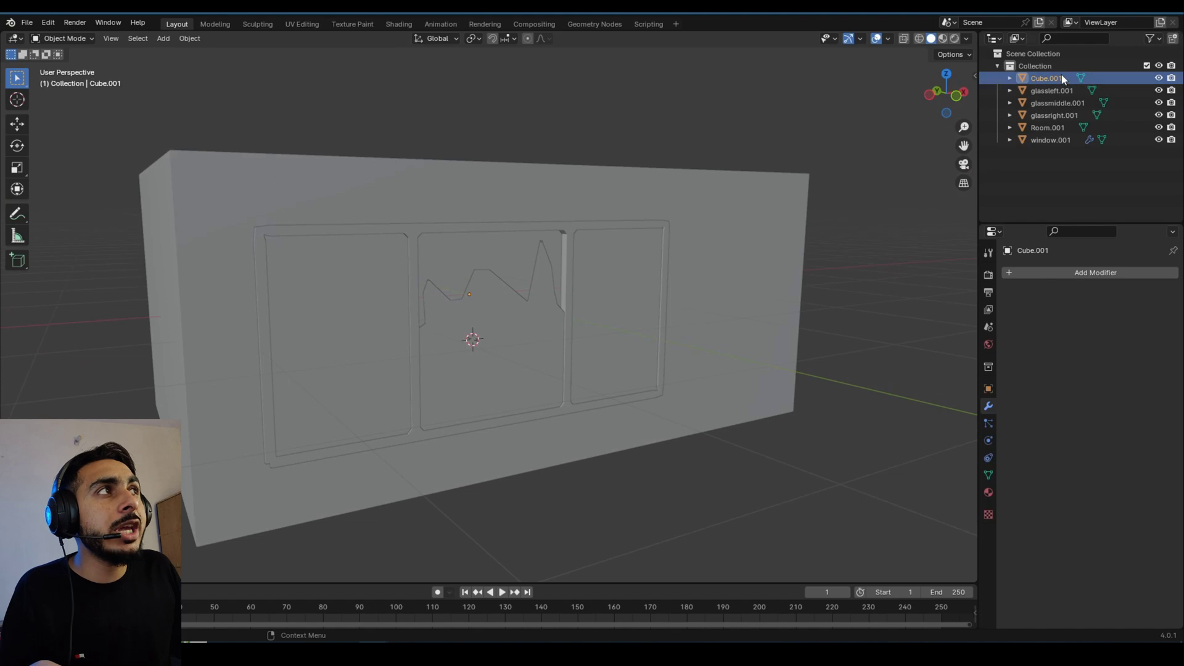
key(Return)
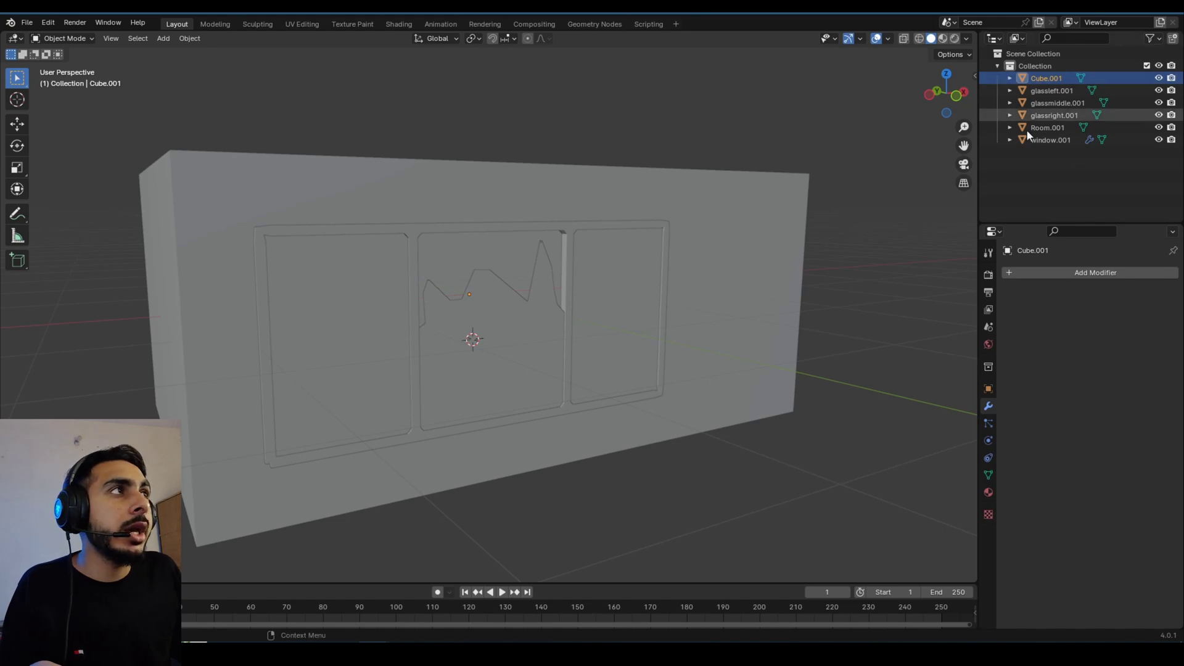
middle_drag(546, 271, 488, 302)
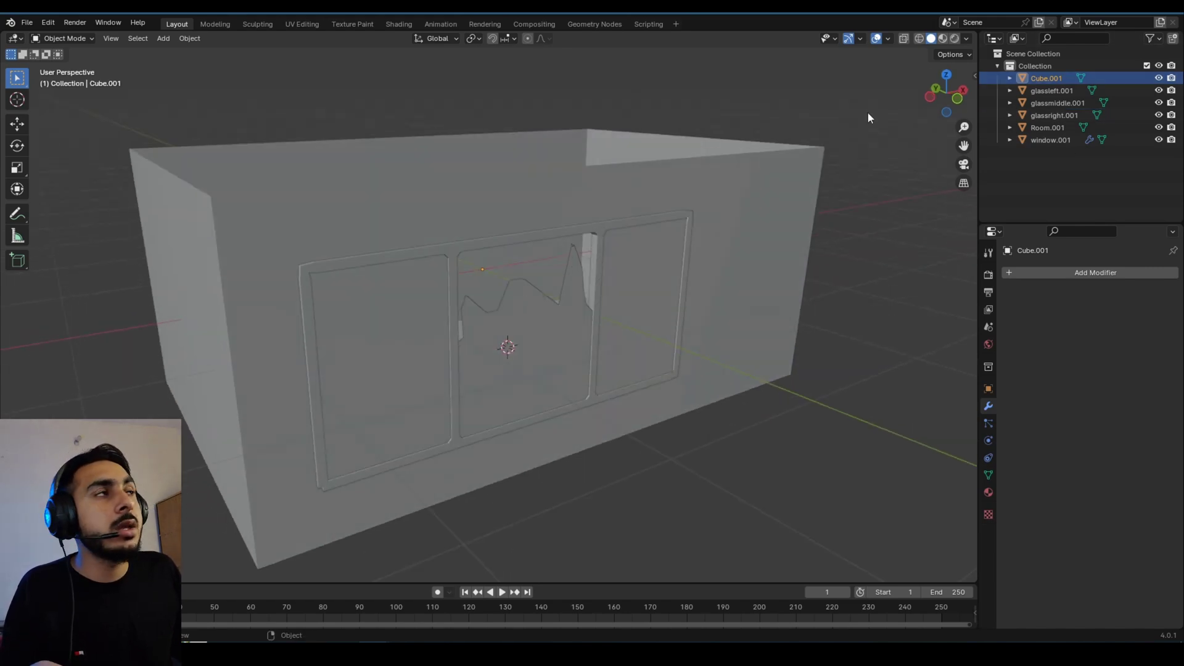
scroll(360, 269, down, 4)
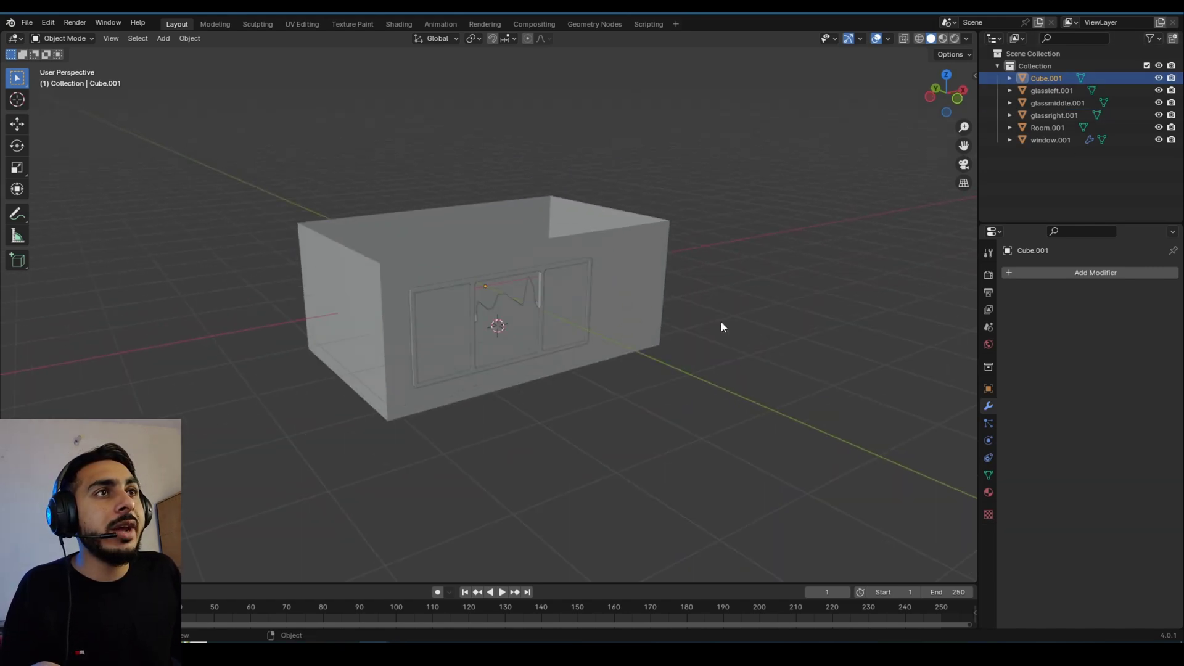
Select all six scene objects and try removing .001 from their names with a Find/Replace batch rename, undoing the rename.
click(1051, 140)
shift+click(1049, 77)
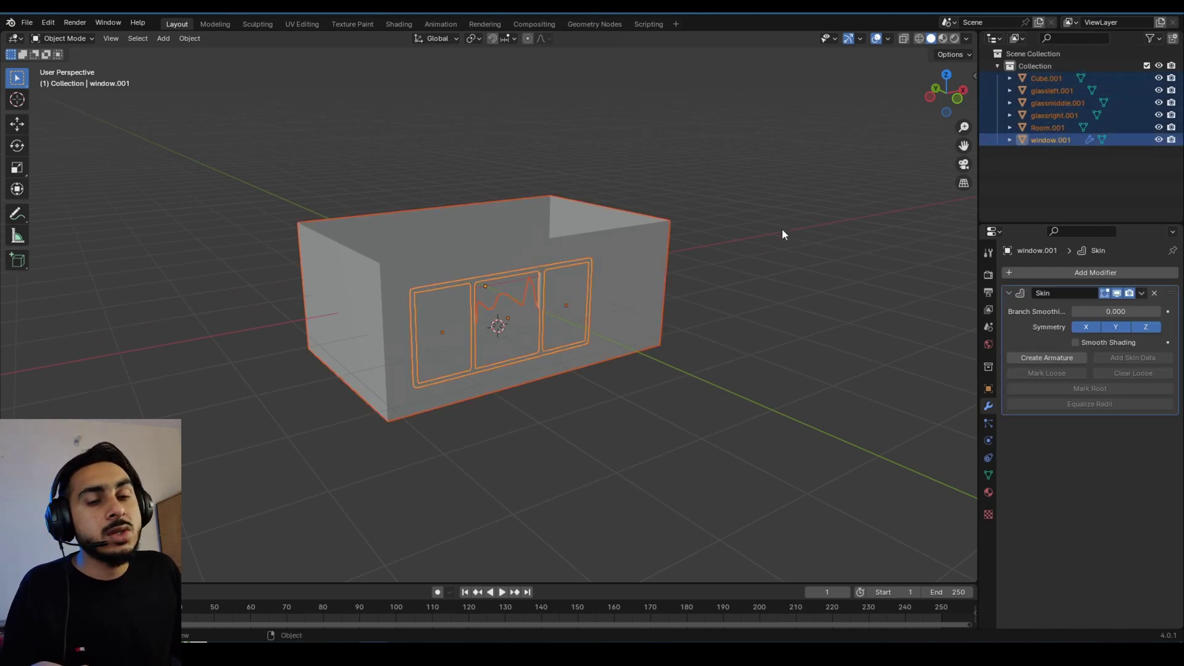
key(ctrl+F2)
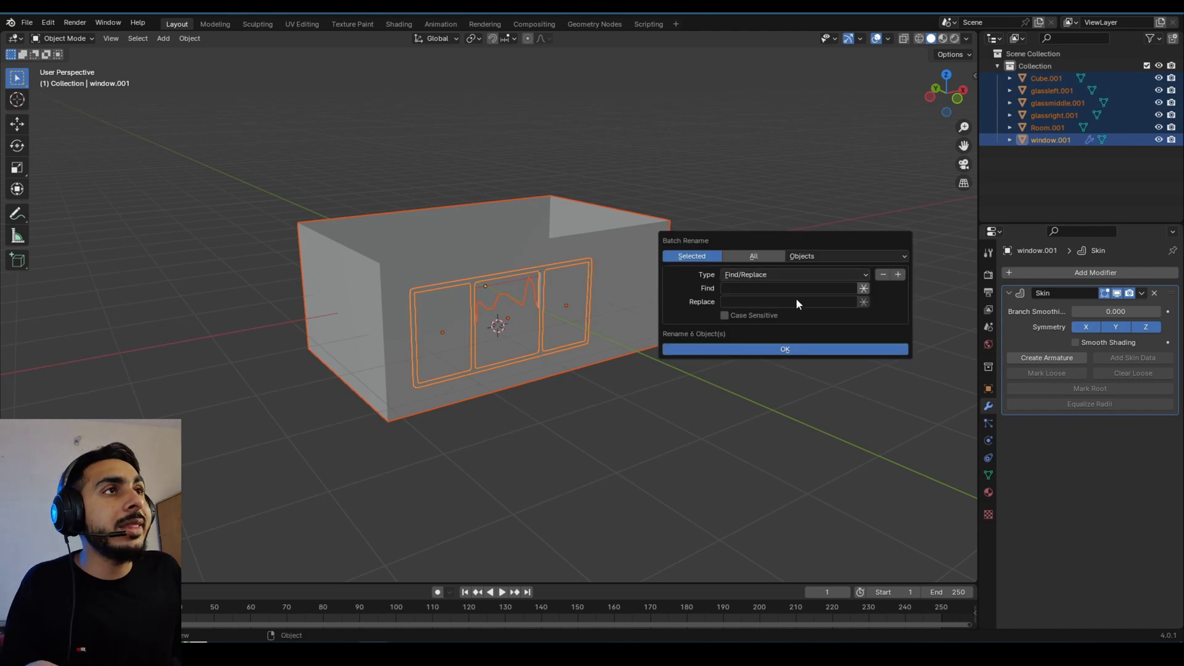
click(739, 288)
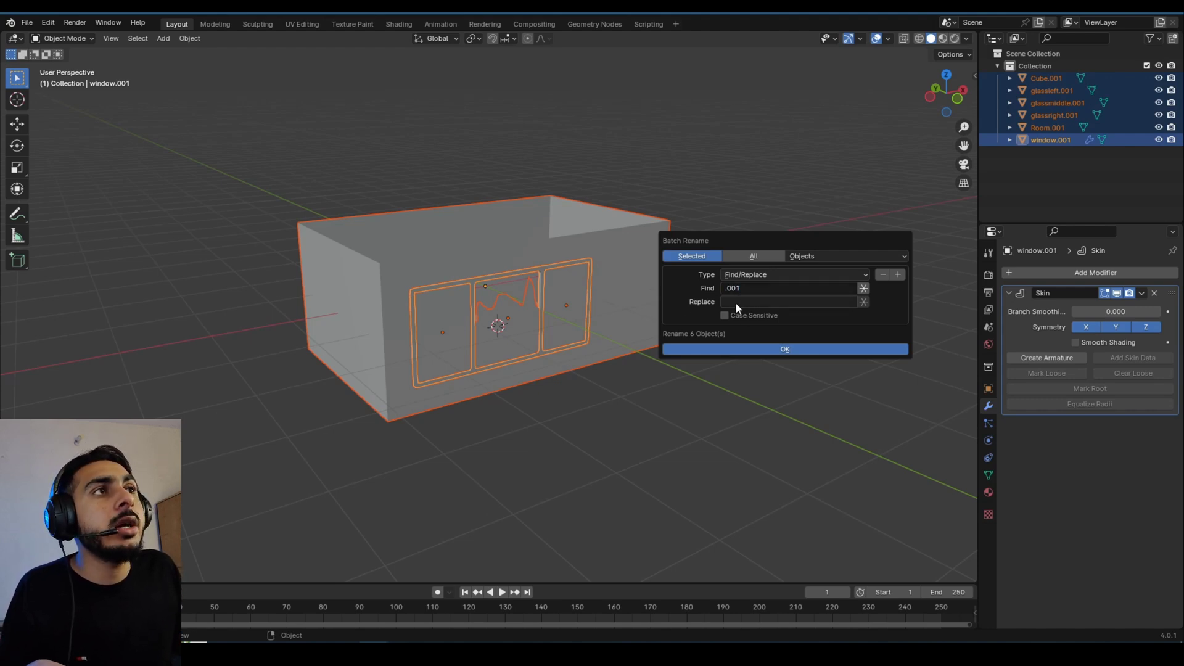
click(778, 349)
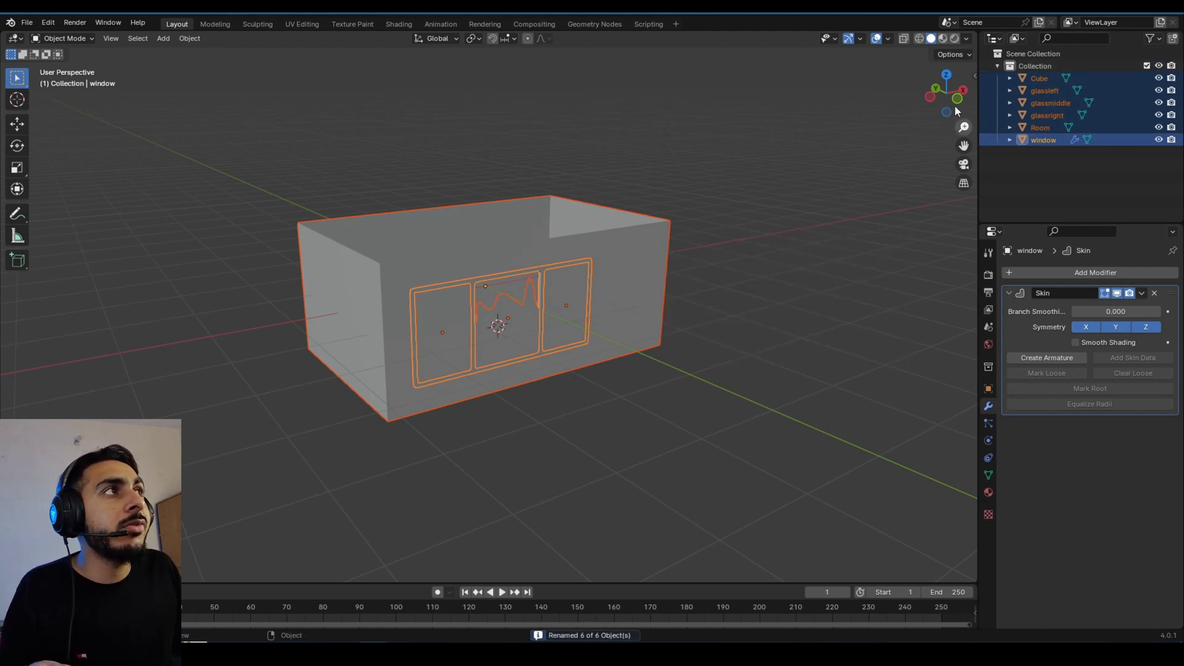
key(ctrl+z)
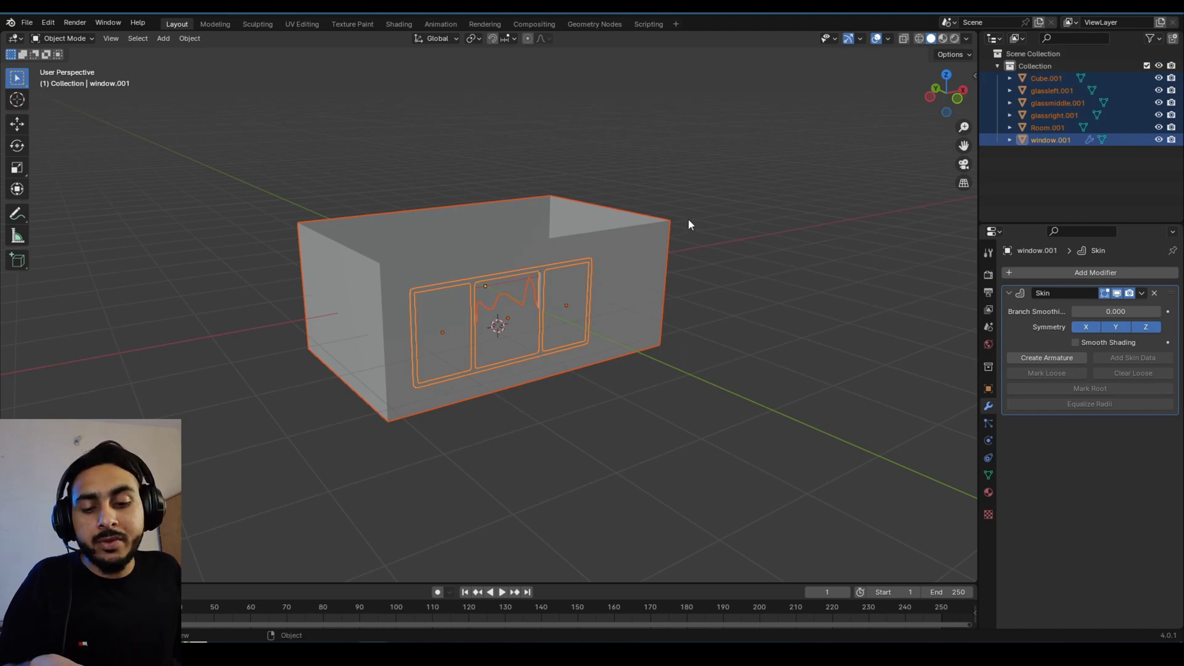
Try batch-renaming the six selected objects by replacing .001 with _Geo, and undo the rename.
key(ctrl+F2)
click(665, 288)
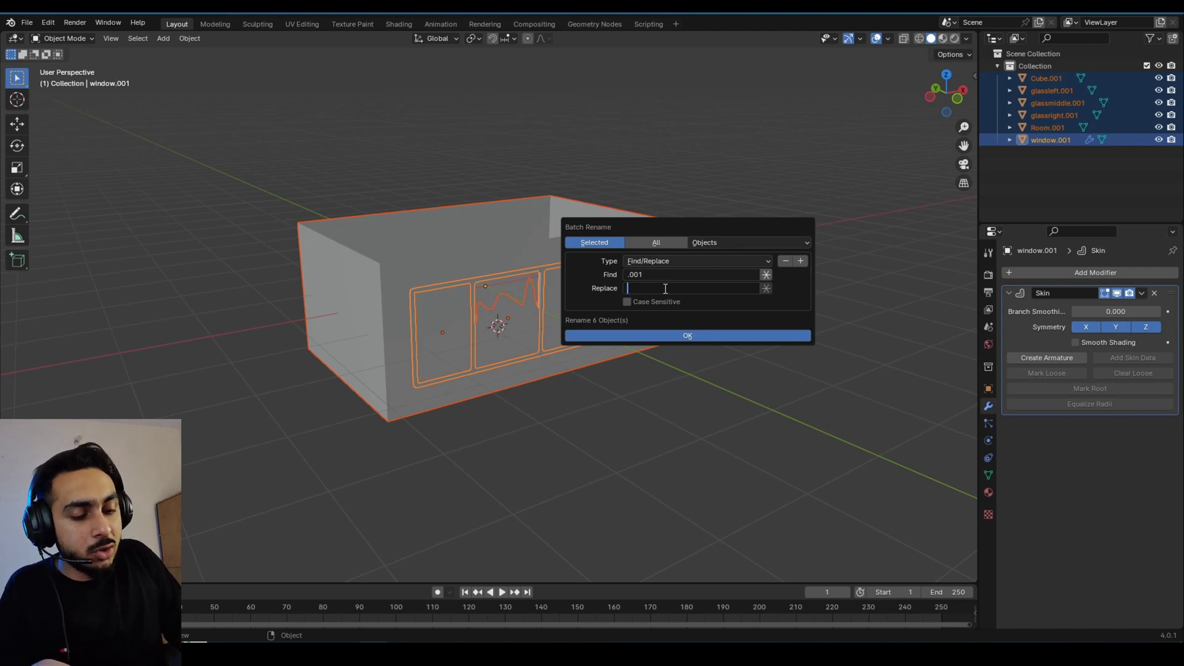
text(_Geo)
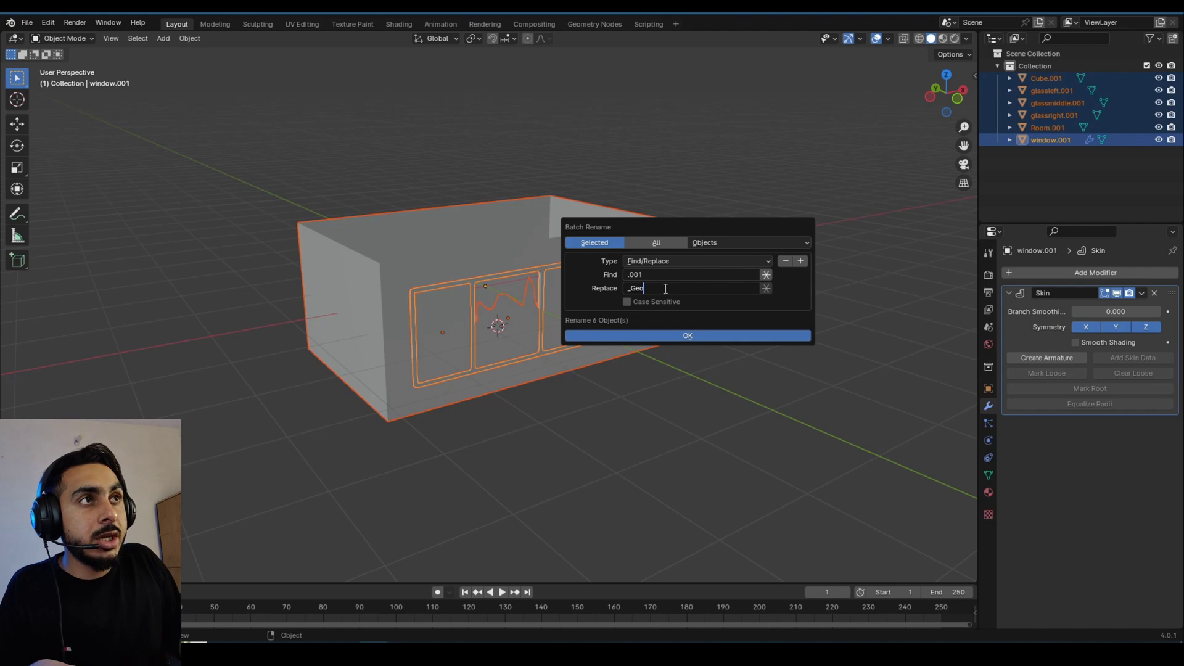
key(Return)
key(Return)
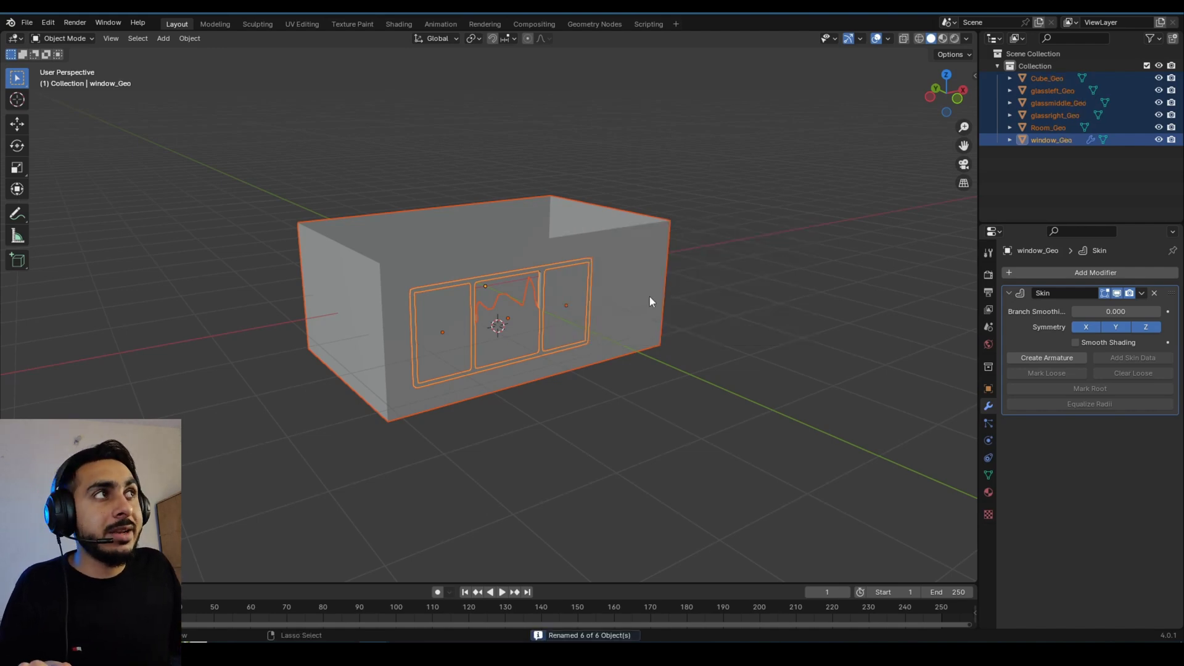
key(ctrl+z)
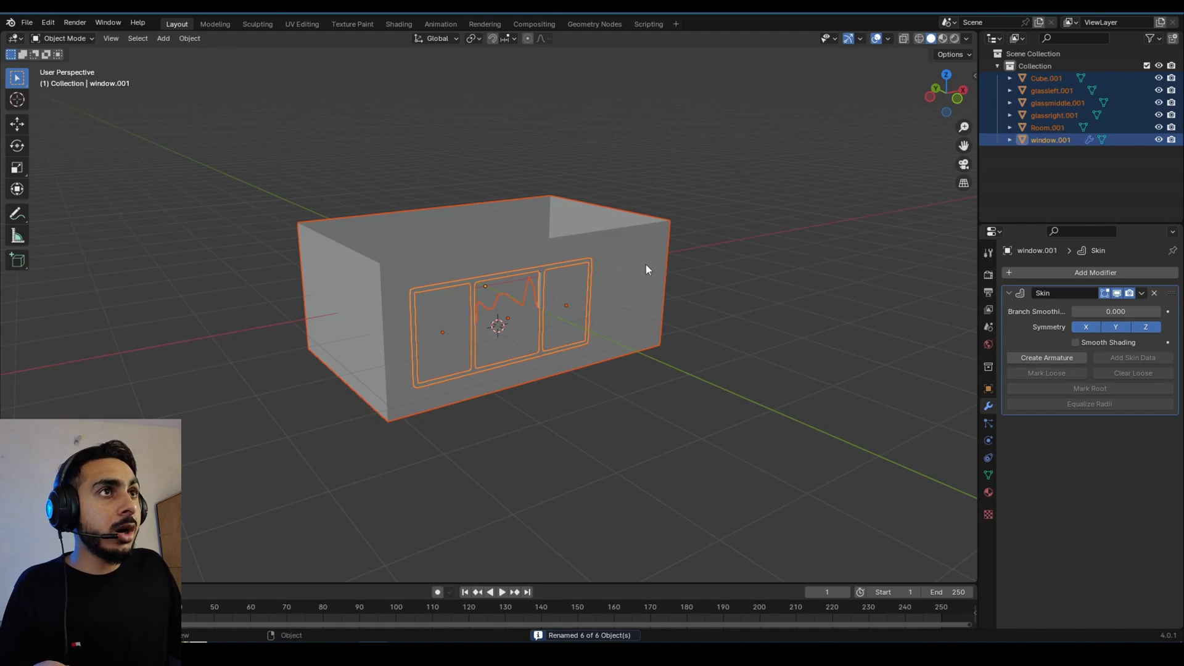
Batch-rename the six selected objects, finding .001 and replacing it with an empty string.
key(ctrl+F2)
click(585, 299)
key(BackSpace)
click(624, 348)
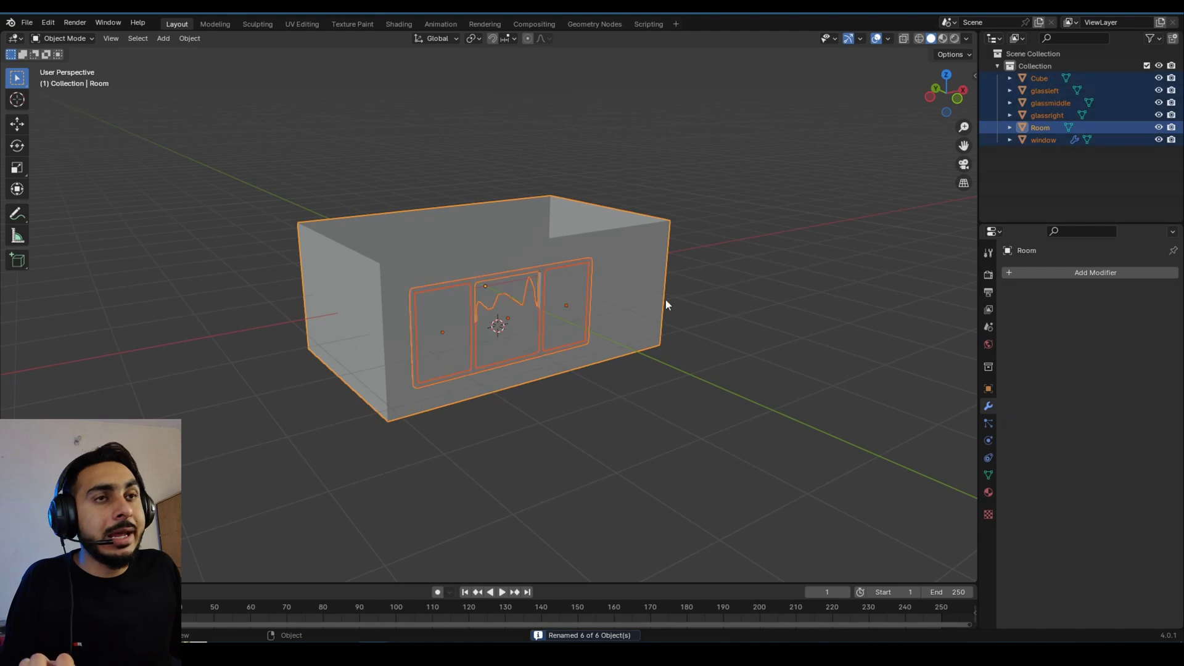
Try adding the suffix _Geo to all six object names with the Set Name batch rename type, and undo it.
key(ctrl+F2)
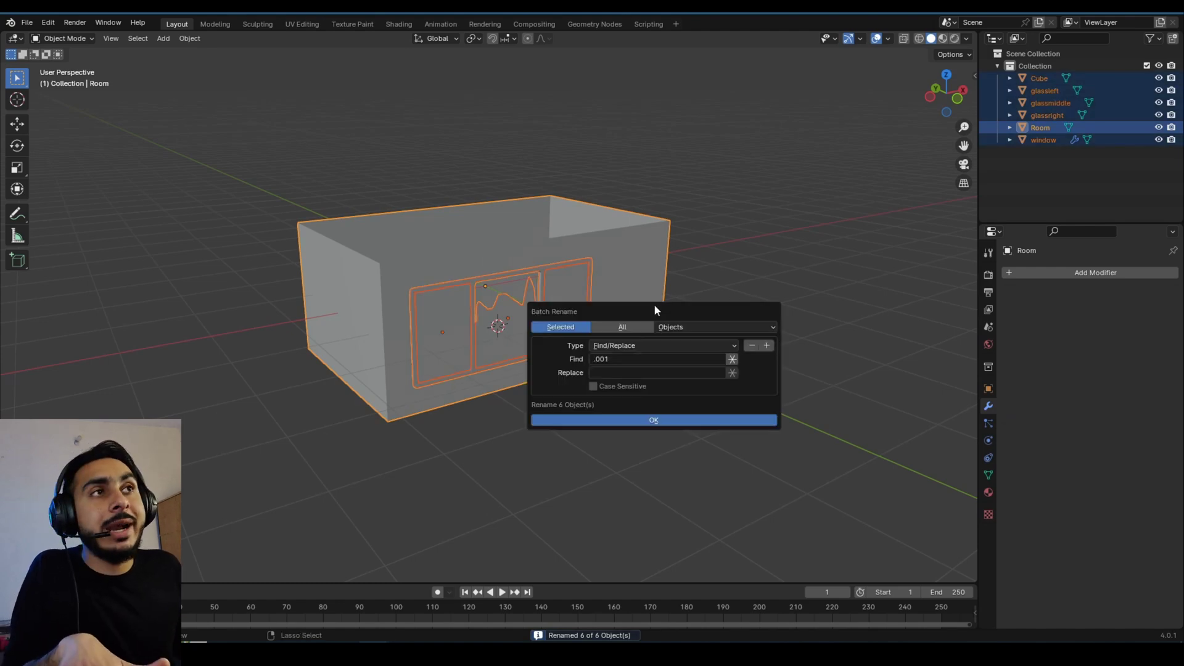
click(630, 346)
click(627, 374)
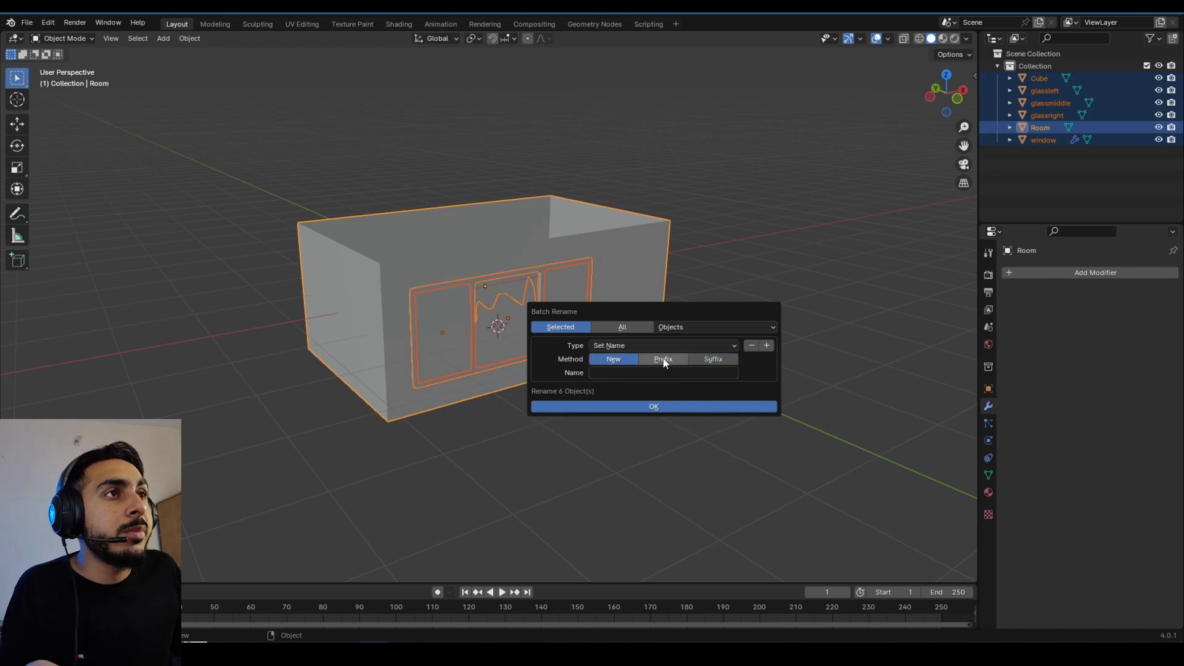
click(715, 360)
click(616, 373)
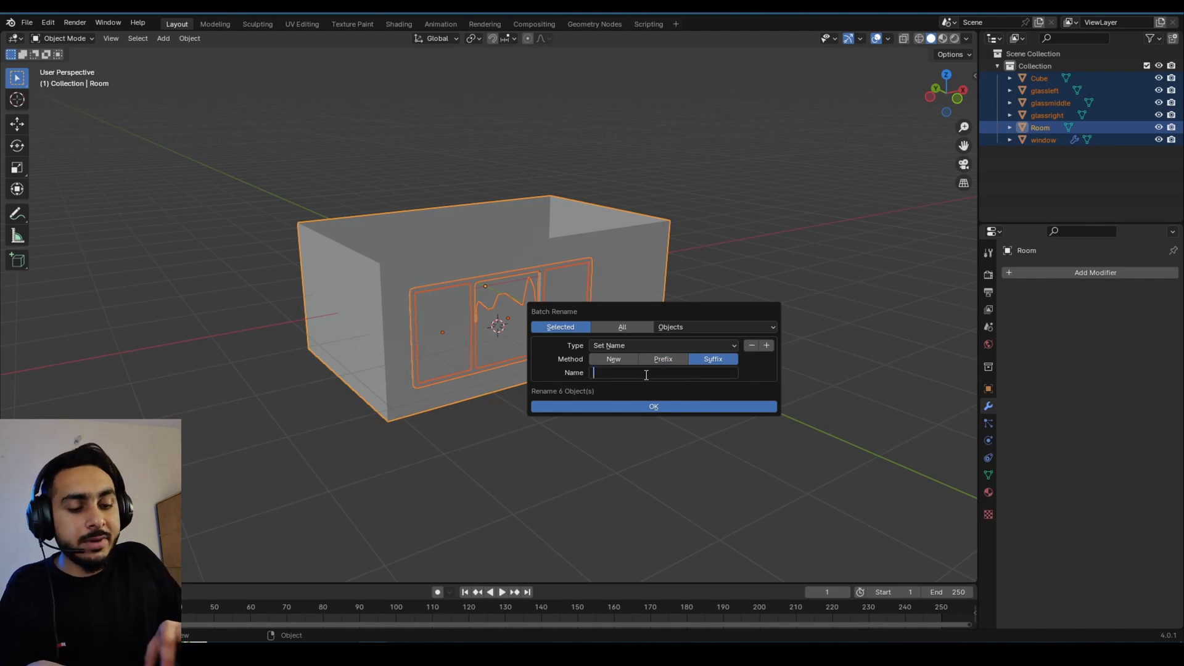
text(_Geo)
key(Return)
key(Return)
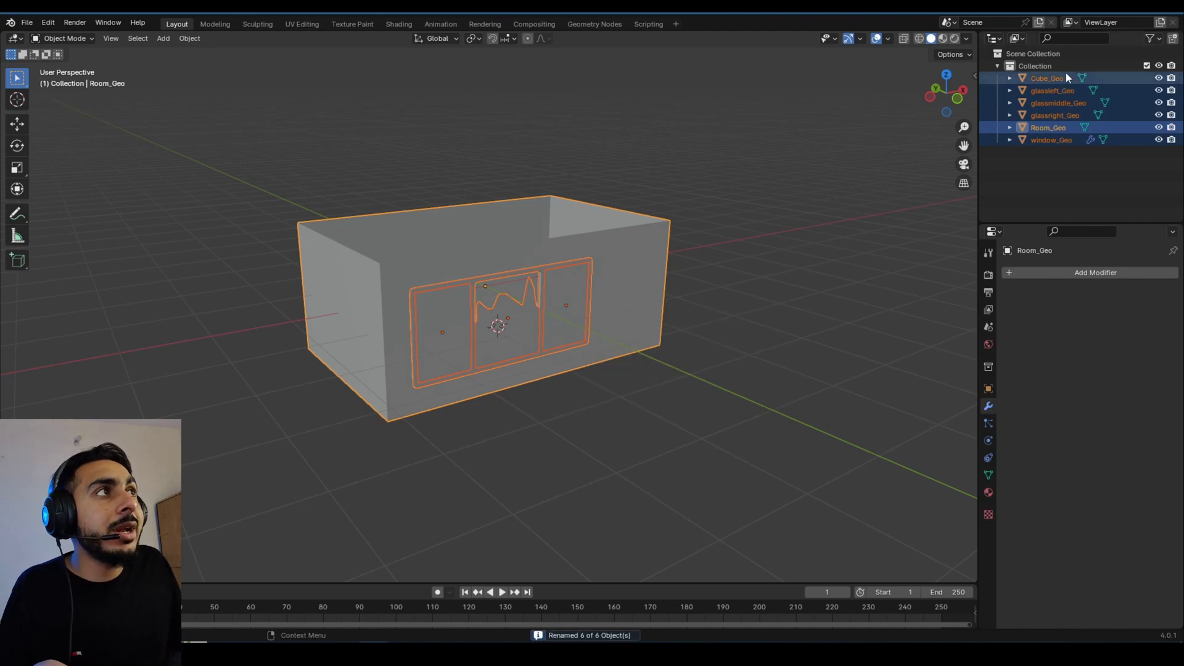
key(ctrl+z)
Try adding _Geo as a prefix to the six object names with Batch Rename, and undo it.
key(ctrl+F2)
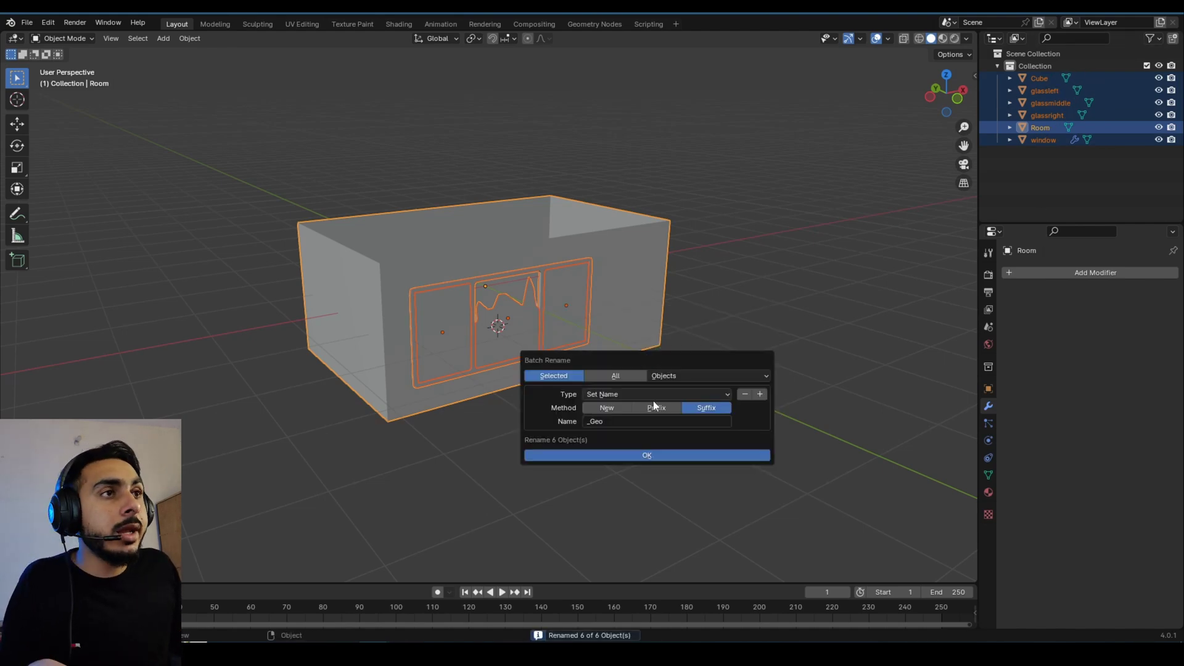
click(592, 408)
click(646, 411)
click(628, 422)
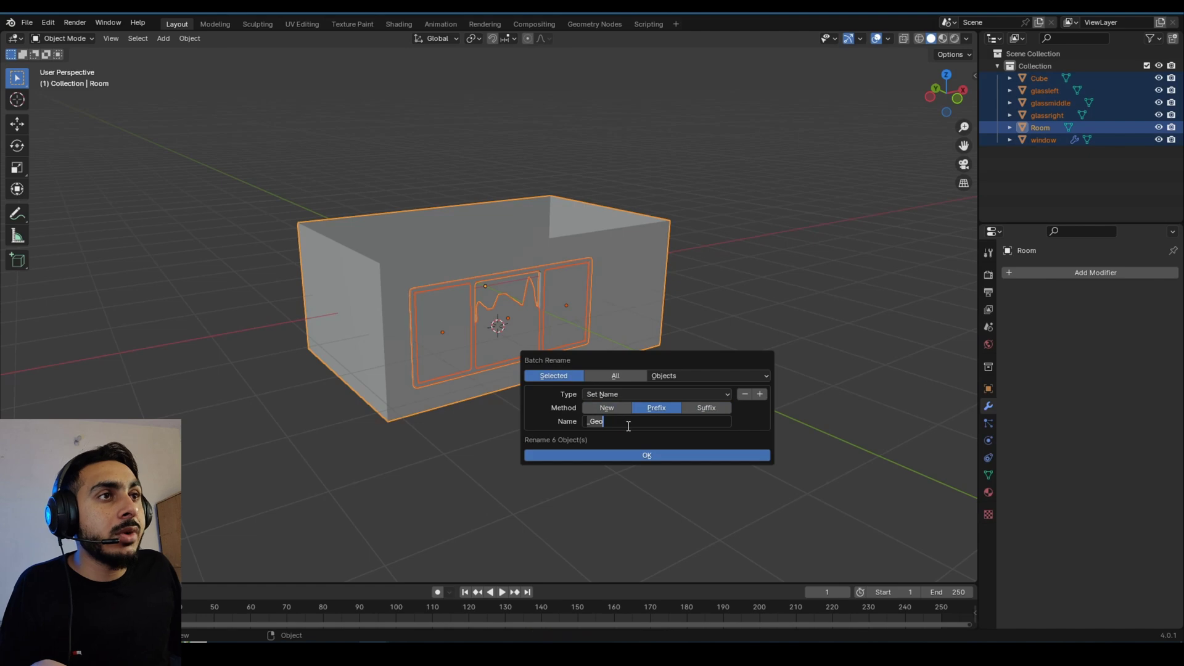
click(638, 455)
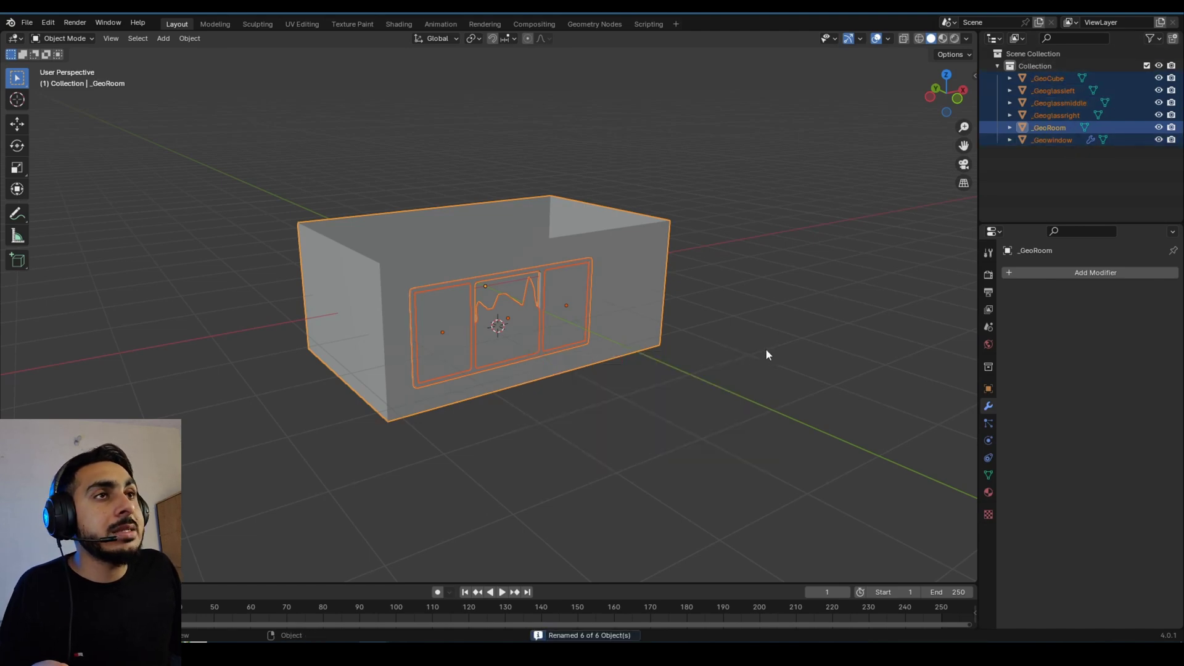
key(ctrl+z)
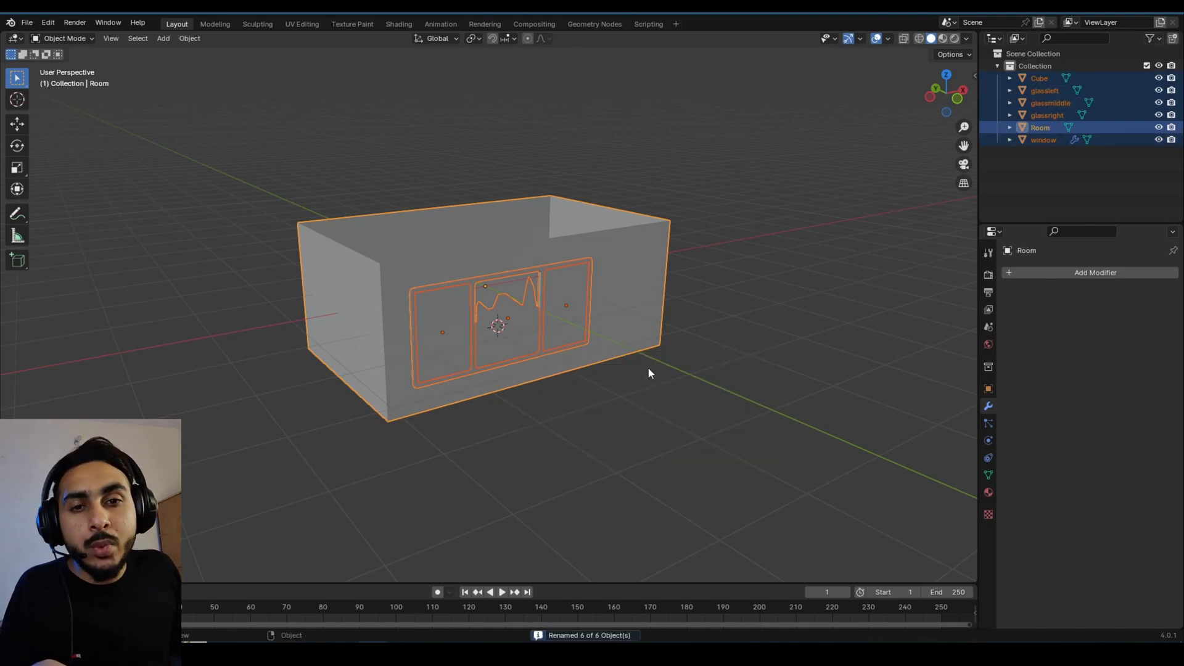
Select the middle glass pane, open Batch Rename for that single object, and dismiss the dialog.
middle_drag(444, 289, 510, 327)
click(509, 326)
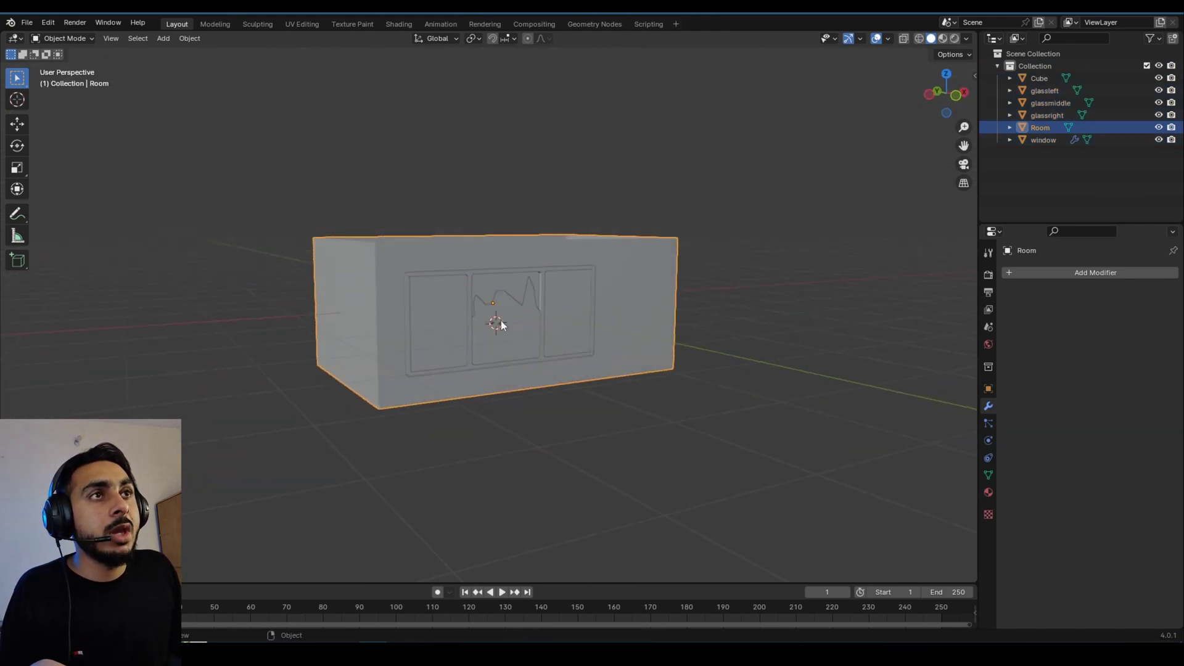
scroll(509, 327, up, 3)
click(498, 339)
key(g)
right_click(498, 378)
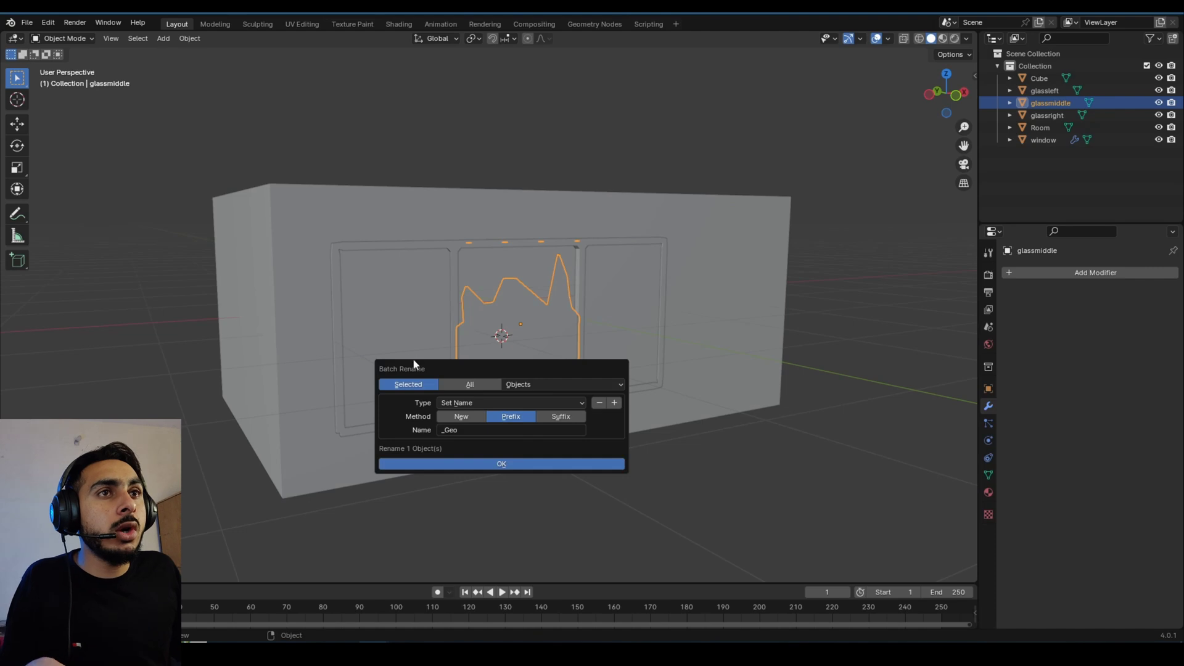
click(354, 445)
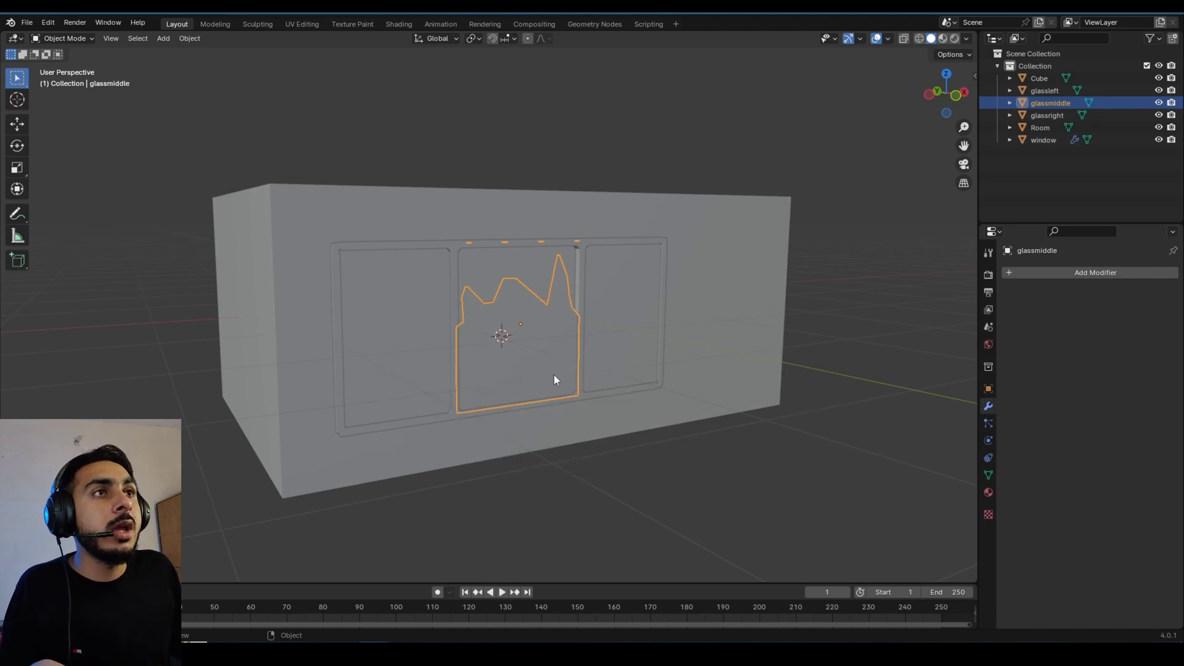
scroll(560, 380, down, 3)
middle_drag(547, 343, 560, 372)
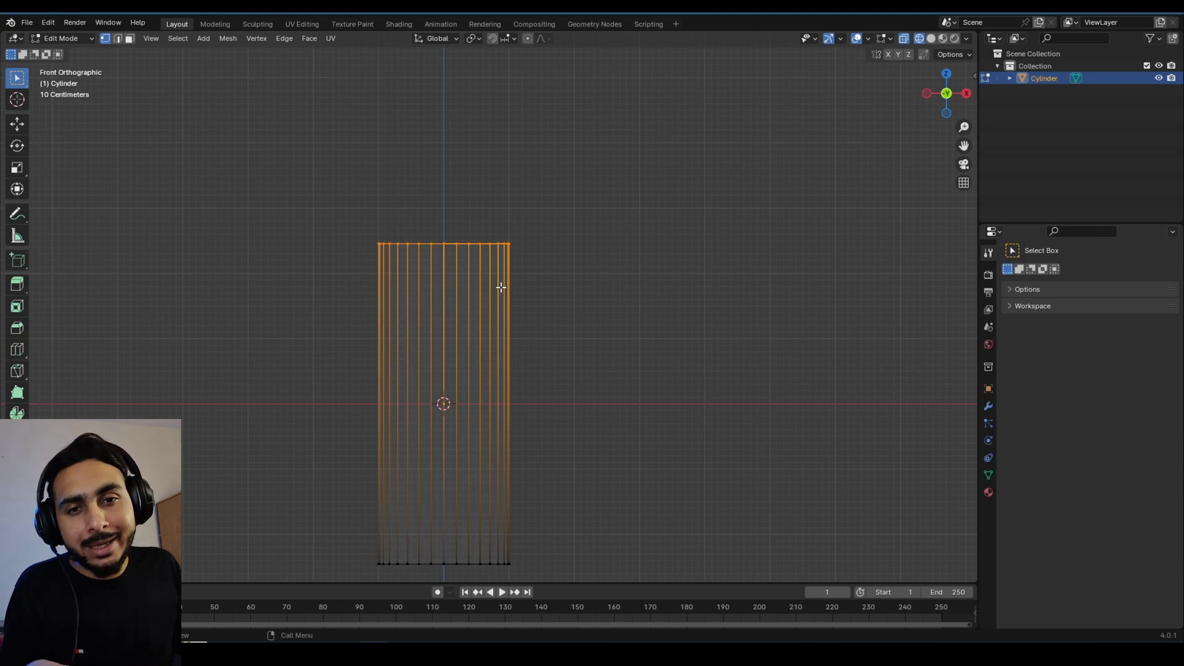
shift+middle_drag(510, 247, 499, 261)
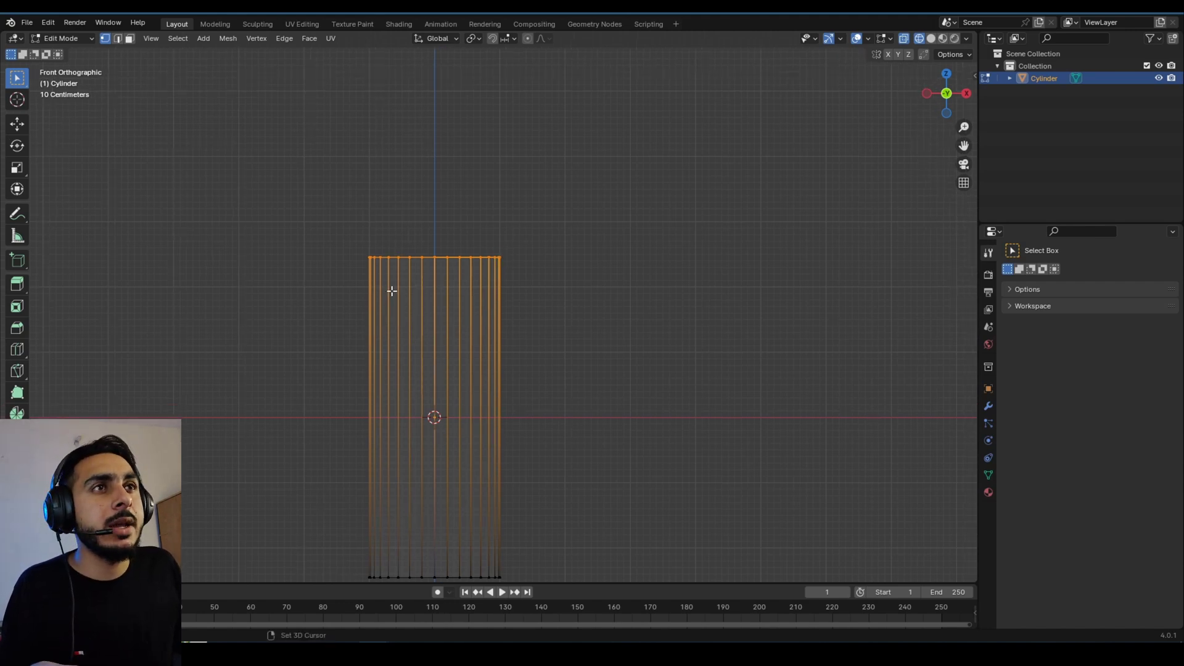
scroll(418, 317, up, 3)
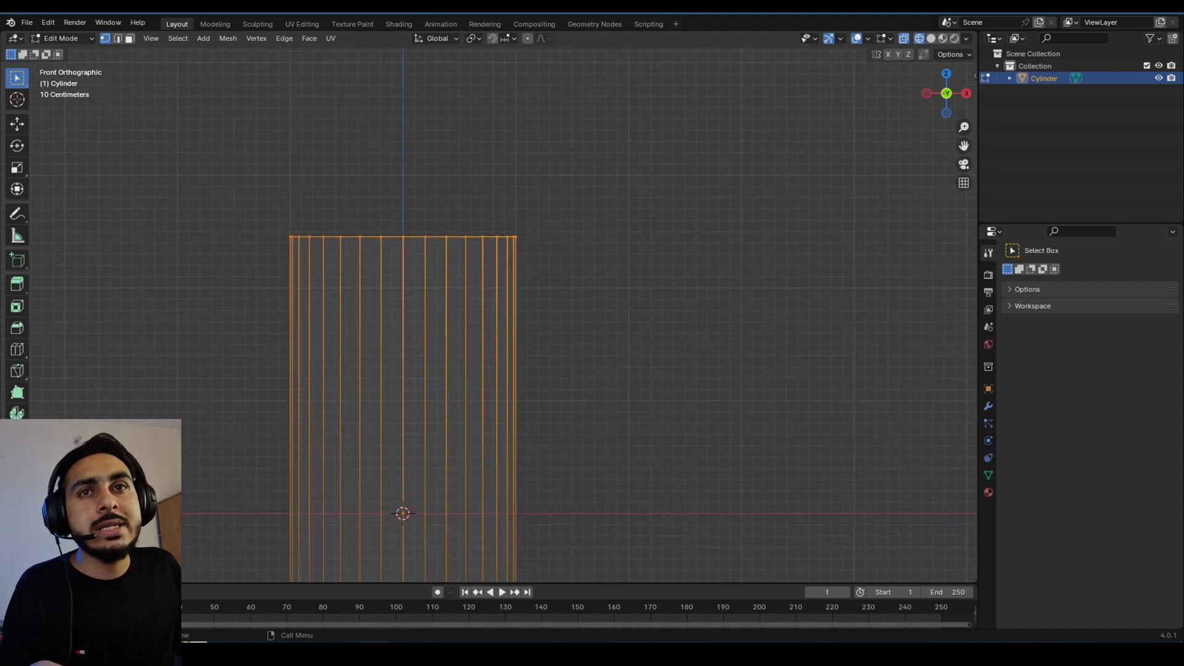
Select the cylinder's top edge ring in edge selection mode and activate the Spin tool.
shift+middle_drag(436, 284, 437, 291)
click(117, 38)
shift+middle_drag(358, 265, 331, 294)
scroll(435, 280, down, 6)
scroll(494, 309, down, 1)
scroll(490, 305, up, 2)
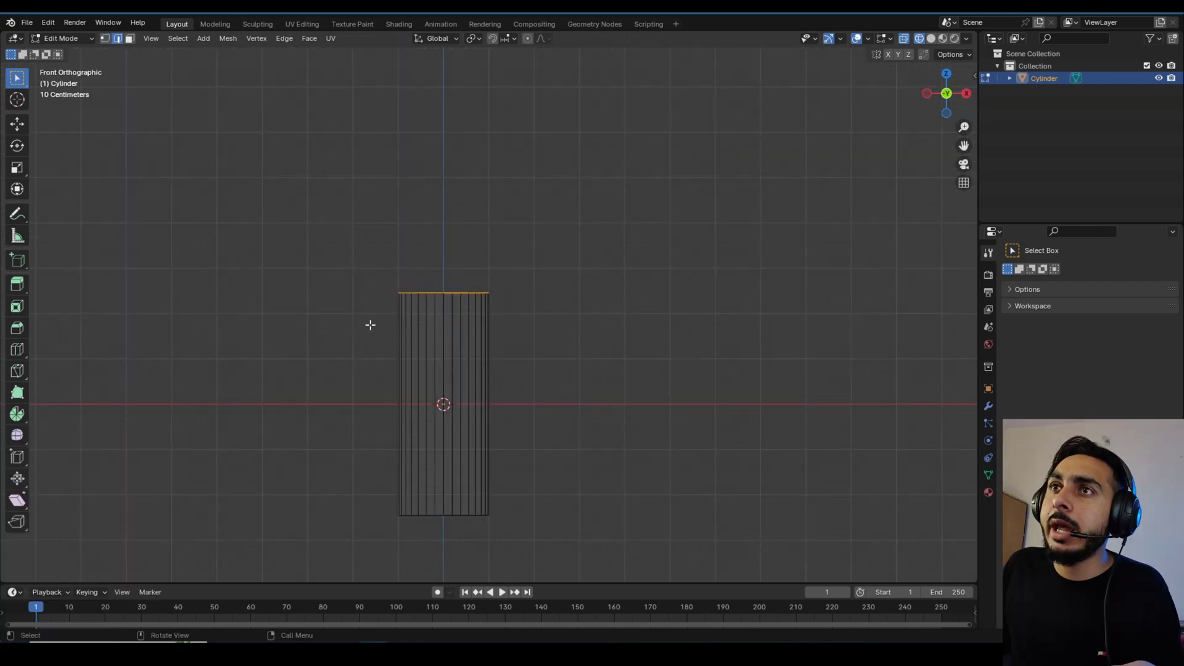
shift+middle_drag(433, 256, 471, 291)
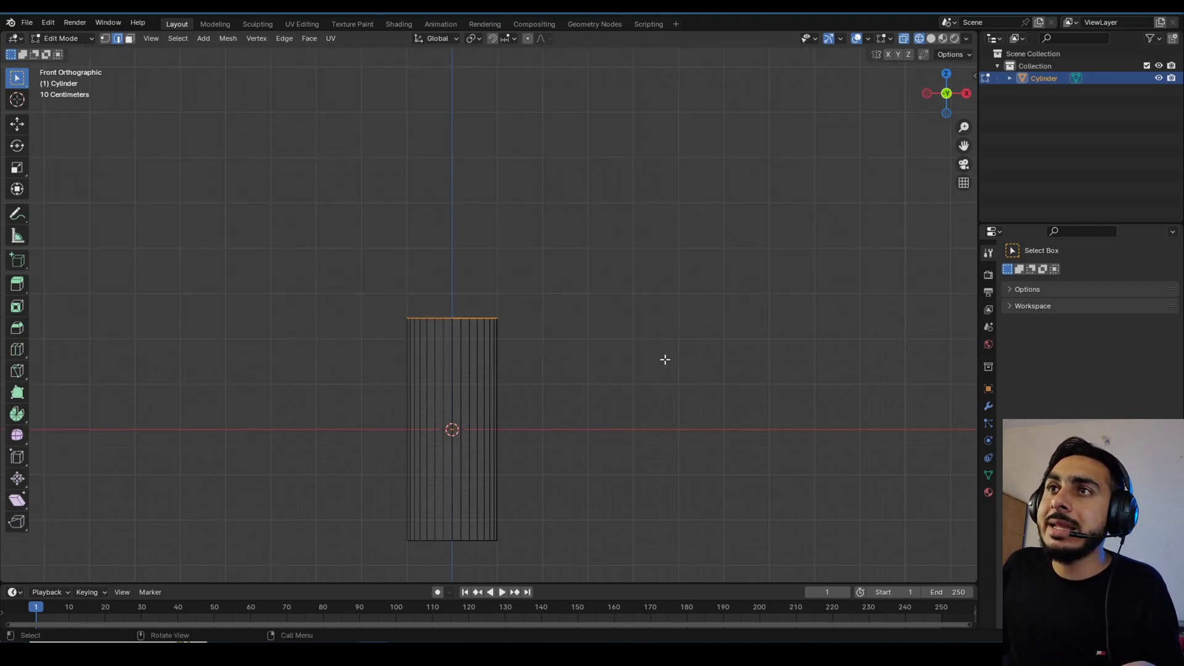
click(12, 419)
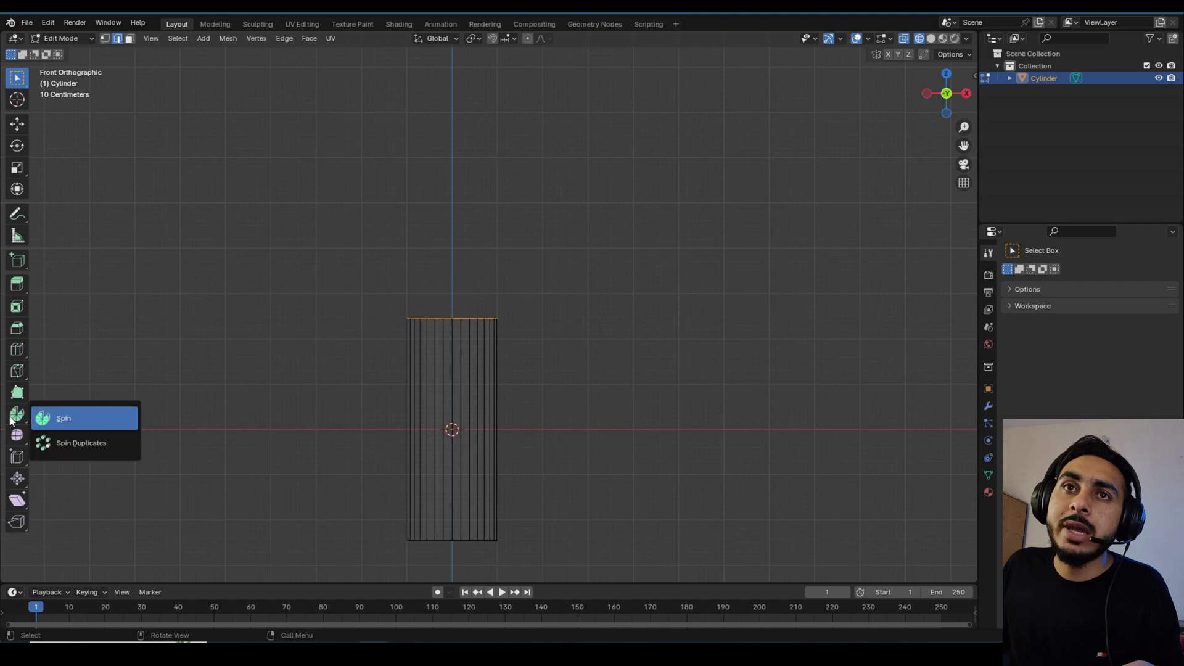
click(79, 420)
scroll(462, 367, up, 2)
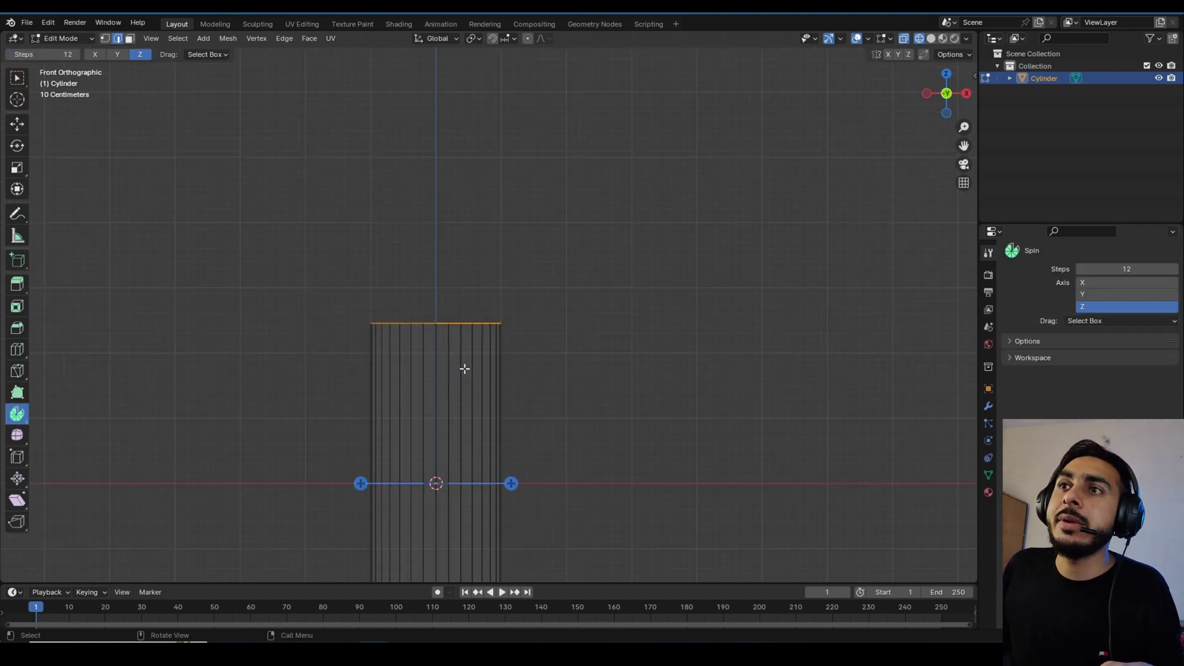
Place the 3D cursor on the upper corner of the cylinder on its positive X side.
shift+middle_drag(490, 303, 489, 296)
shift+middle_drag(419, 367, 382, 380)
scroll(431, 341, up, 6)
shift+middle_drag(425, 271, 480, 191)
scroll(480, 191, down, 5)
scroll(398, 509, down, 1)
scroll(444, 253, up, 6)
shift+middle_drag(393, 259, 448, 338)
scroll(456, 291, up, 4)
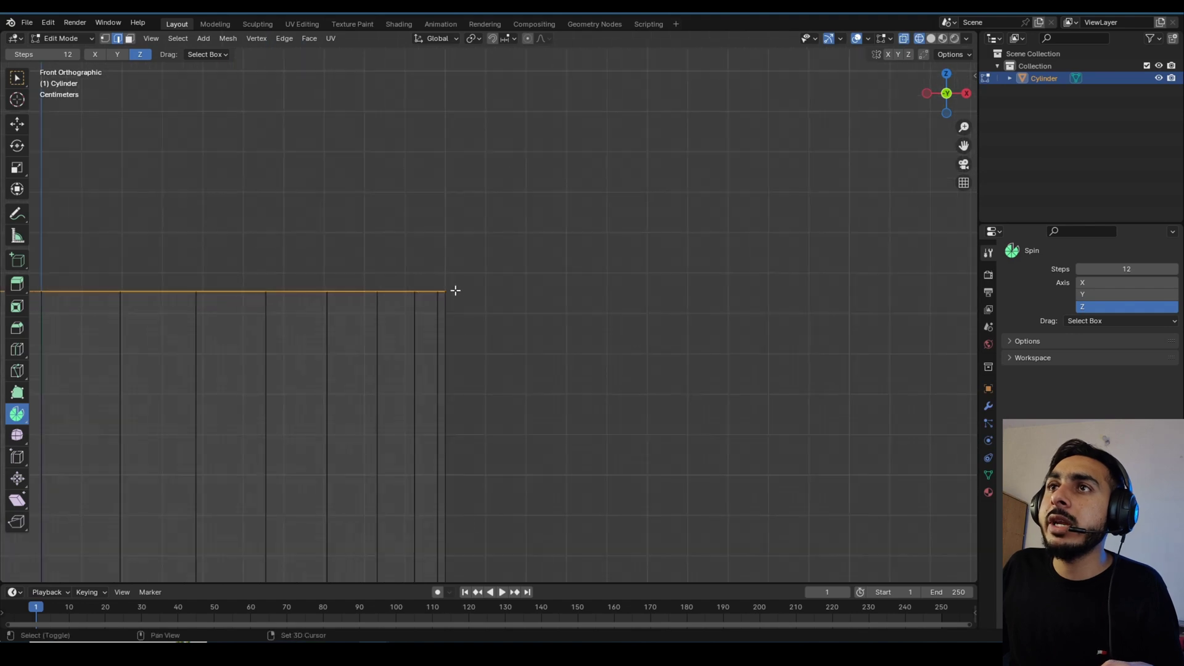
shift+right_click(445, 292)
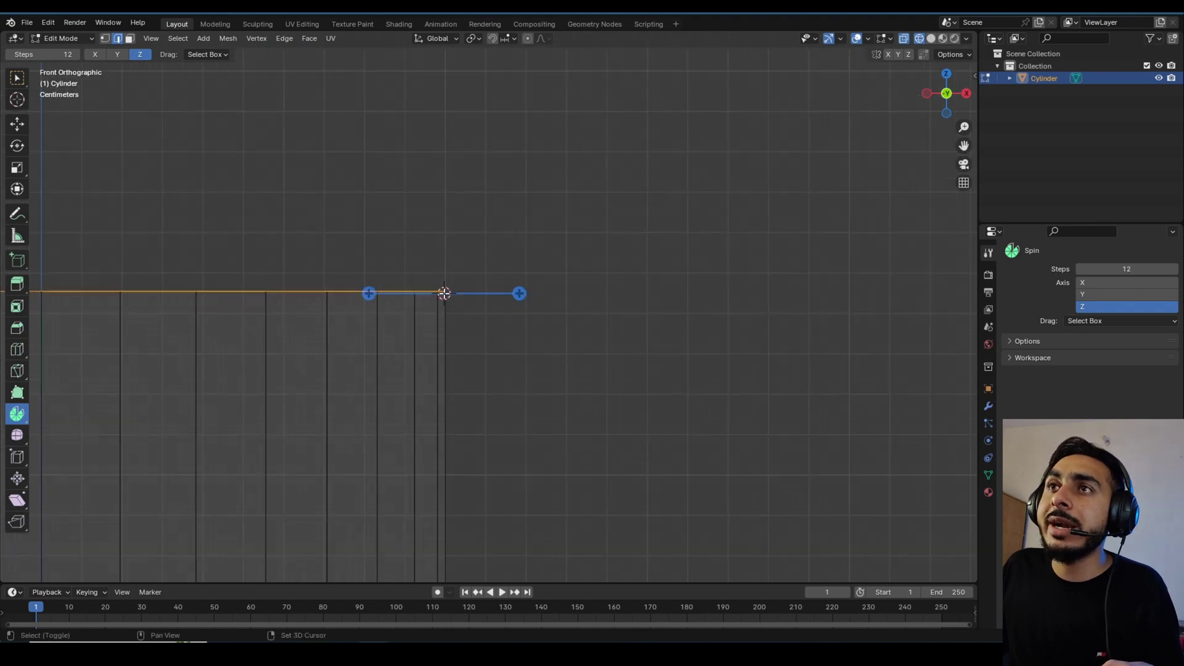
scroll(445, 294, up, 6)
shift+middle_drag(357, 262, 396, 267)
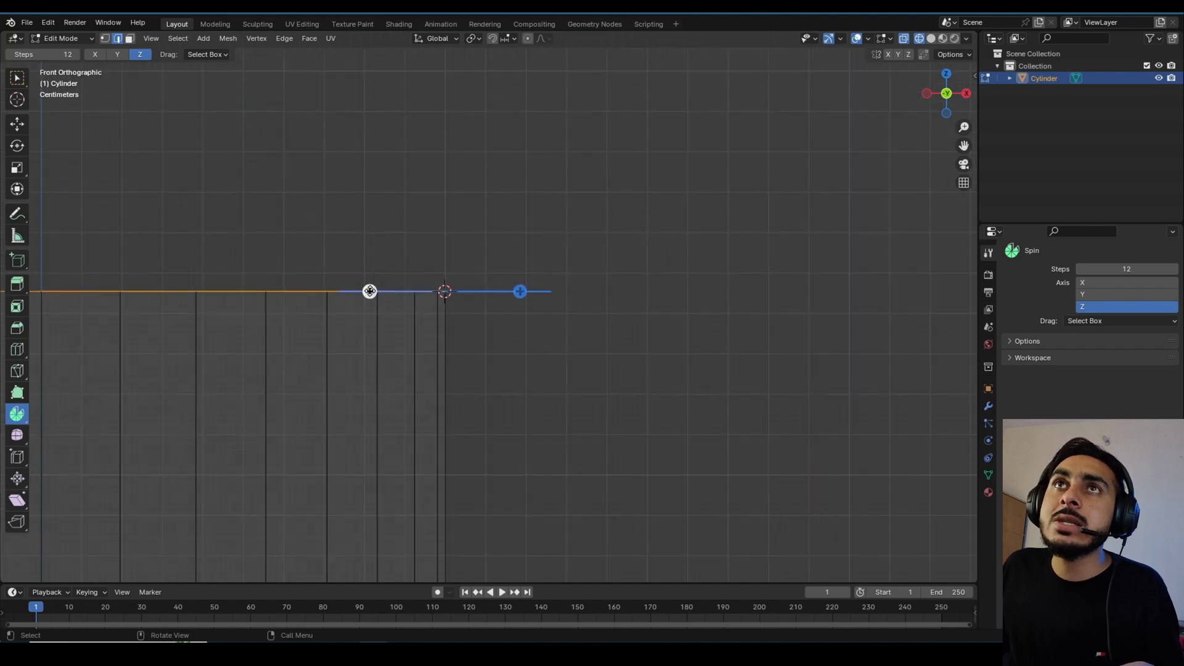
Set the Spin axis to Y and spin the top edge ring 90° around the 3D cursor in 12 steps.
click(107, 54)
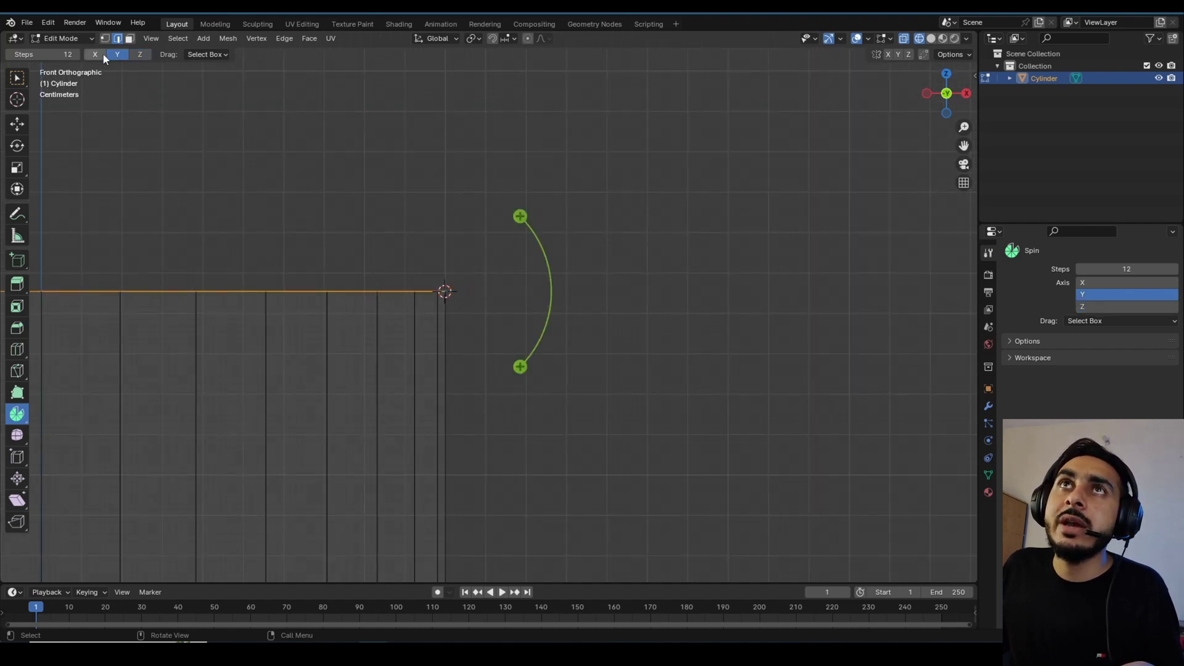
scroll(501, 272, down, 5)
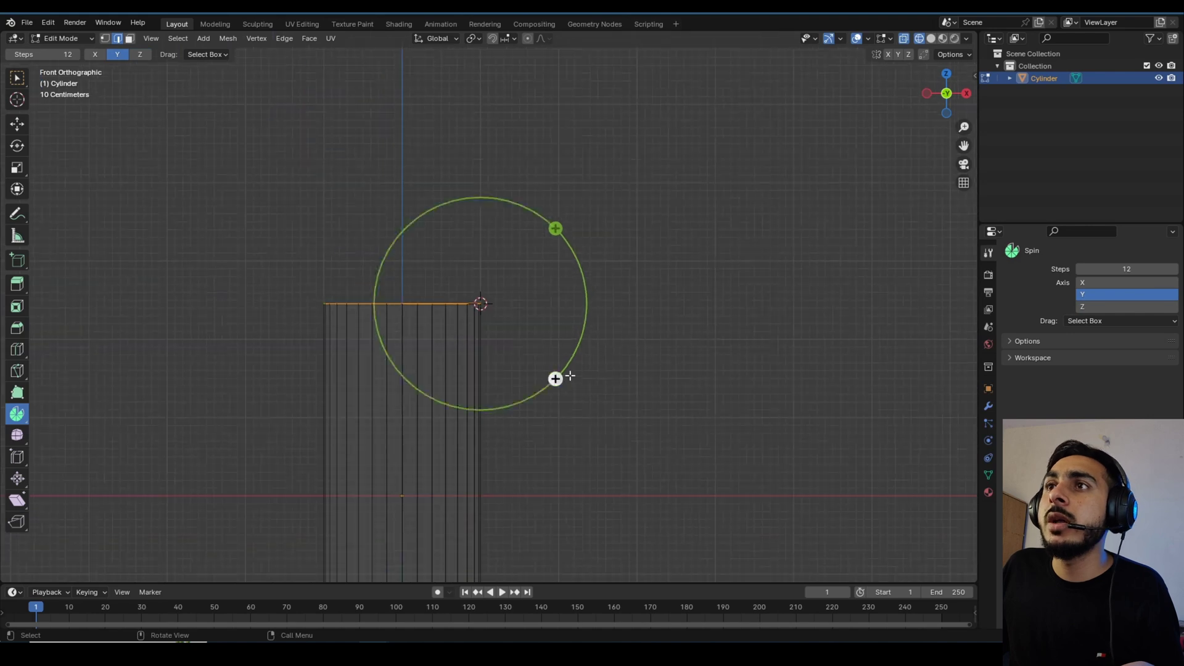
drag(554, 378, 397, 377)
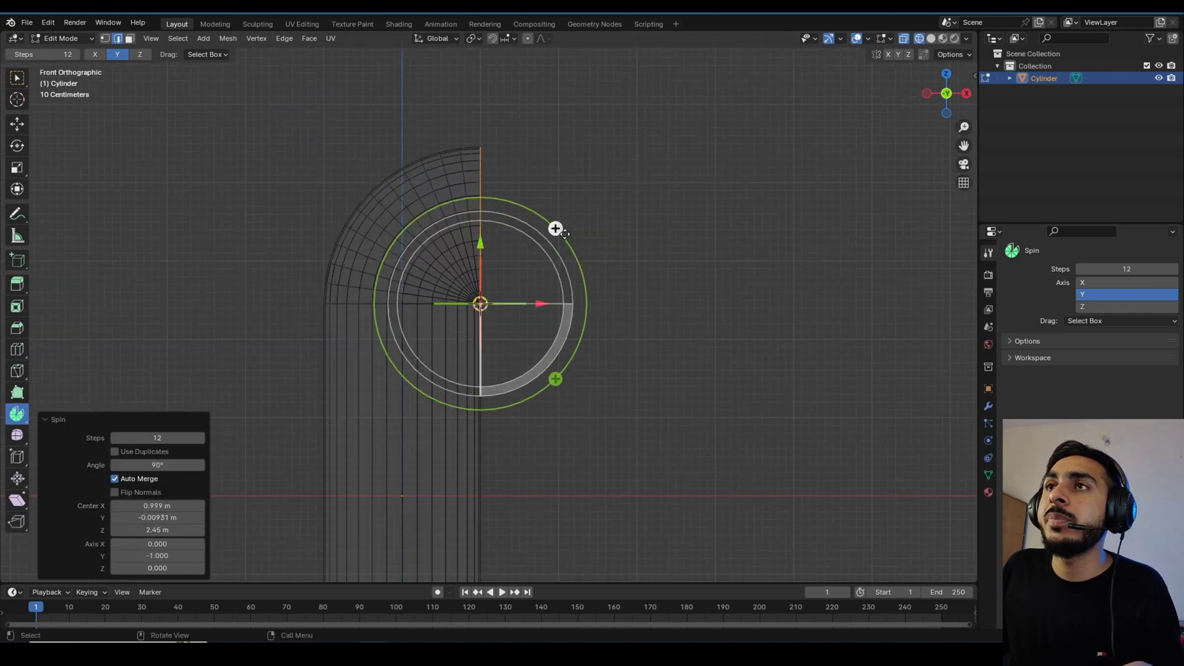
Extrude the open end of the bend about 4.29 m along the X axis.
key(e)
key(x)
click(906, 229)
scroll(521, 285, down, 5)
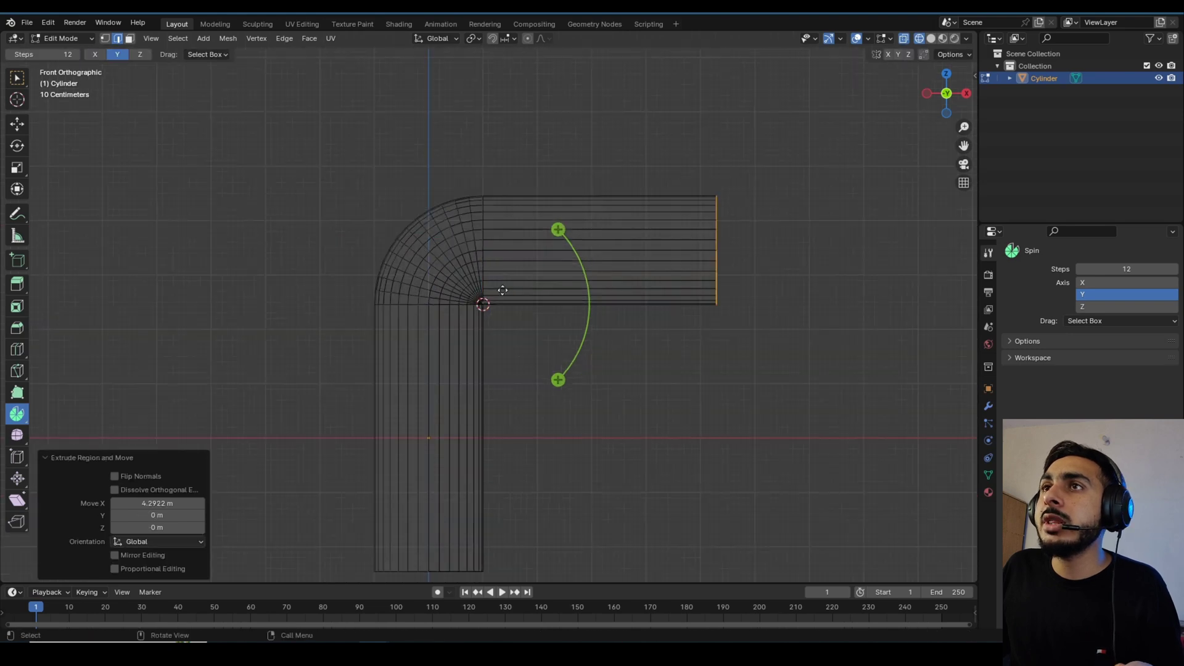
Inspect the bent pipe in Object Mode with solid shading from several angles, ending in the front view.
key(Tab)
key(shift+z)
middle_drag(468, 307, 497, 362)
scroll(408, 317, up, 4)
middle_drag(408, 317, 493, 290)
scroll(430, 286, up, 3)
key(KP_3)
key(KP_1)
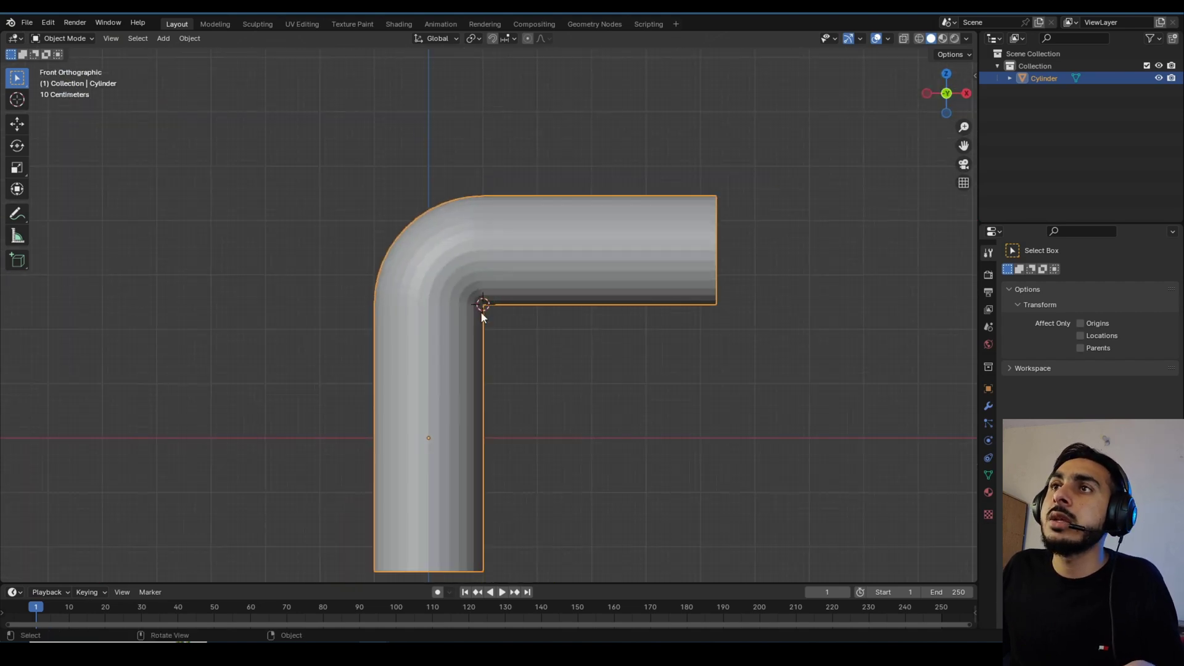
Place the 3D cursor on the upper corner of the horizontal pipe's open end and spin that end a quarter turn upward.
scroll(481, 312, down, 6)
key(Tab)
scroll(662, 253, up, 4)
shift+middle_drag(663, 253, 418, 331)
scroll(407, 333, up, 5)
key(shift+z)
shift+middle_drag(251, 345, 495, 349)
scroll(496, 333, up, 4)
scroll(547, 246, down, 5)
drag(584, 360, 658, 154)
scroll(549, 246, down, 3)
scroll(549, 246, down, 1)
Extrude the pipe's new end upward along the Z axis and return to solid shading in Object Mode.
key(e)
key(z)
click(529, 334)
key(shift+z)
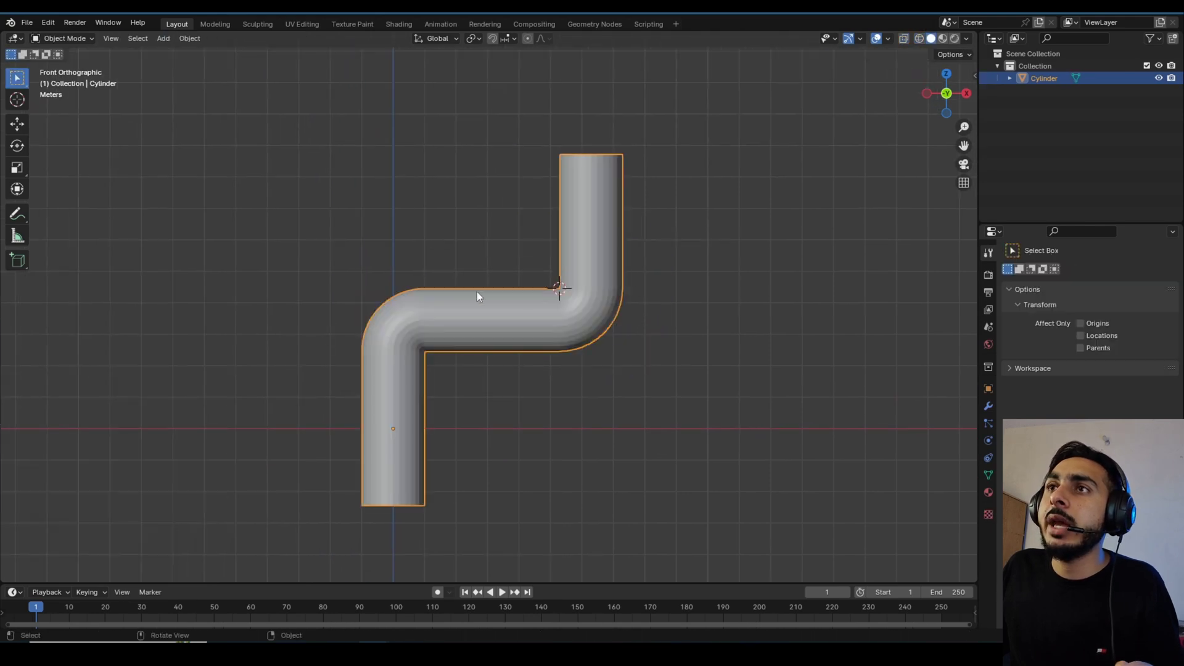
Delete the bent pipe and set the empty scene to the front view.
shift+middle_drag(526, 358, 582, 296)
key(ctrl+Tab)
click(522, 288)
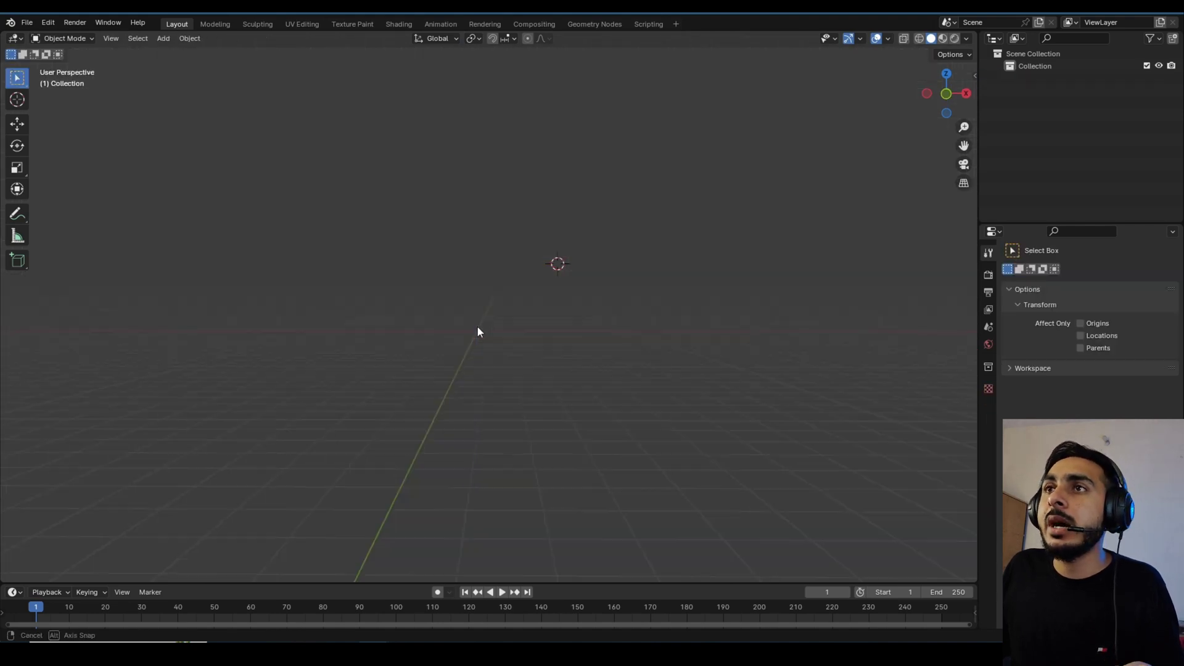
middle_drag(476, 325, 501, 327)
key(KP_1)
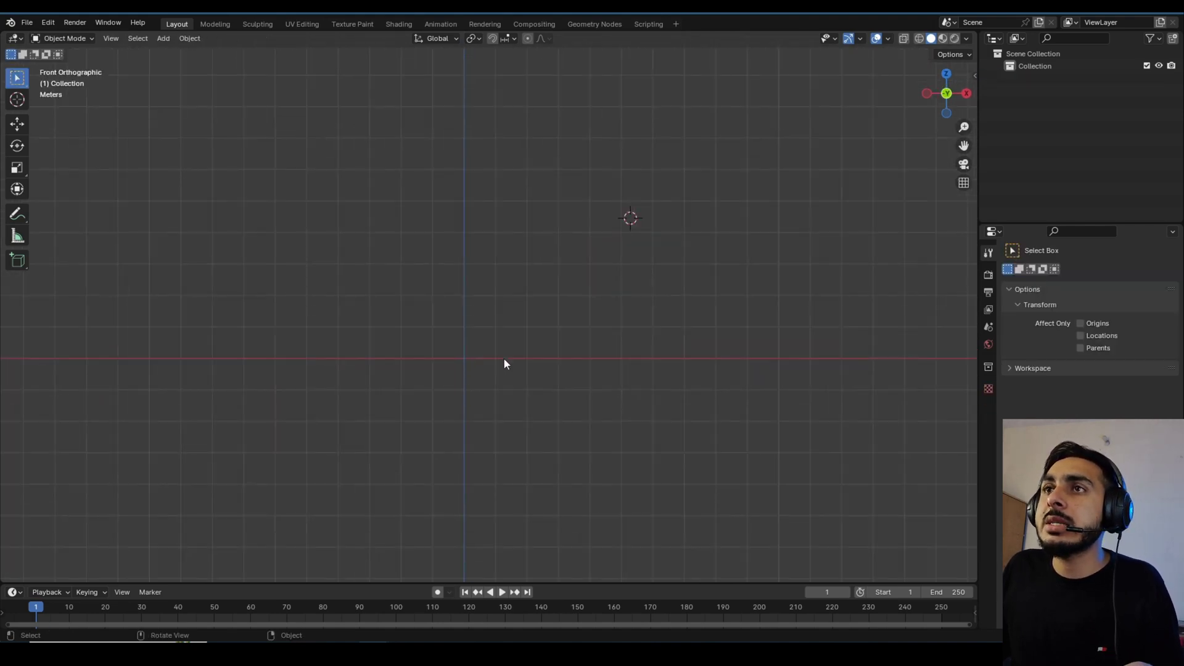
Add a UV sphere at the 3D cursor and apply all its transforms.
key(shift+s)
key(shift+a)
mouse_move(525, 292)
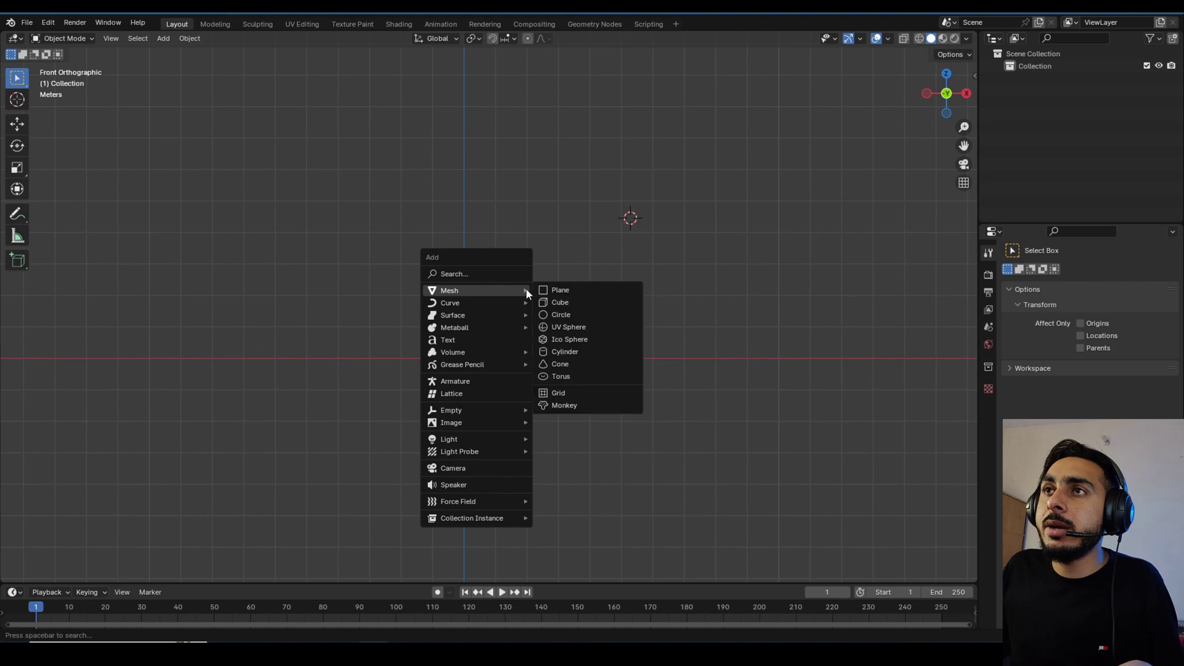
click(567, 326)
scroll(617, 308, up, 3)
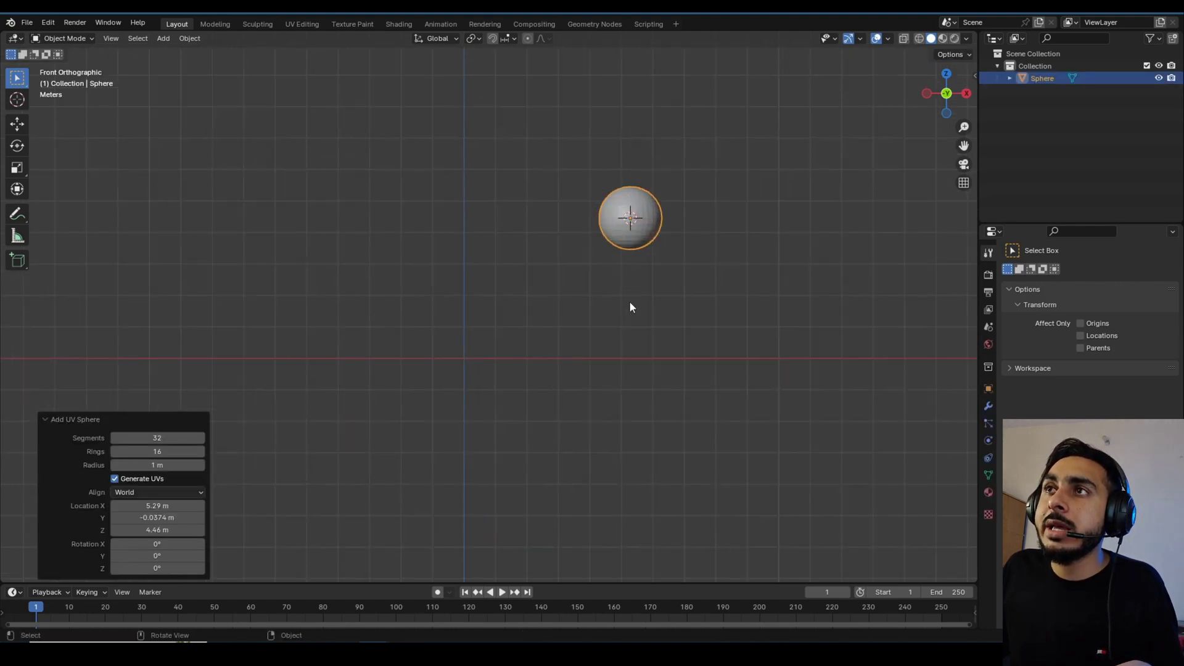
key(ctrl+a)
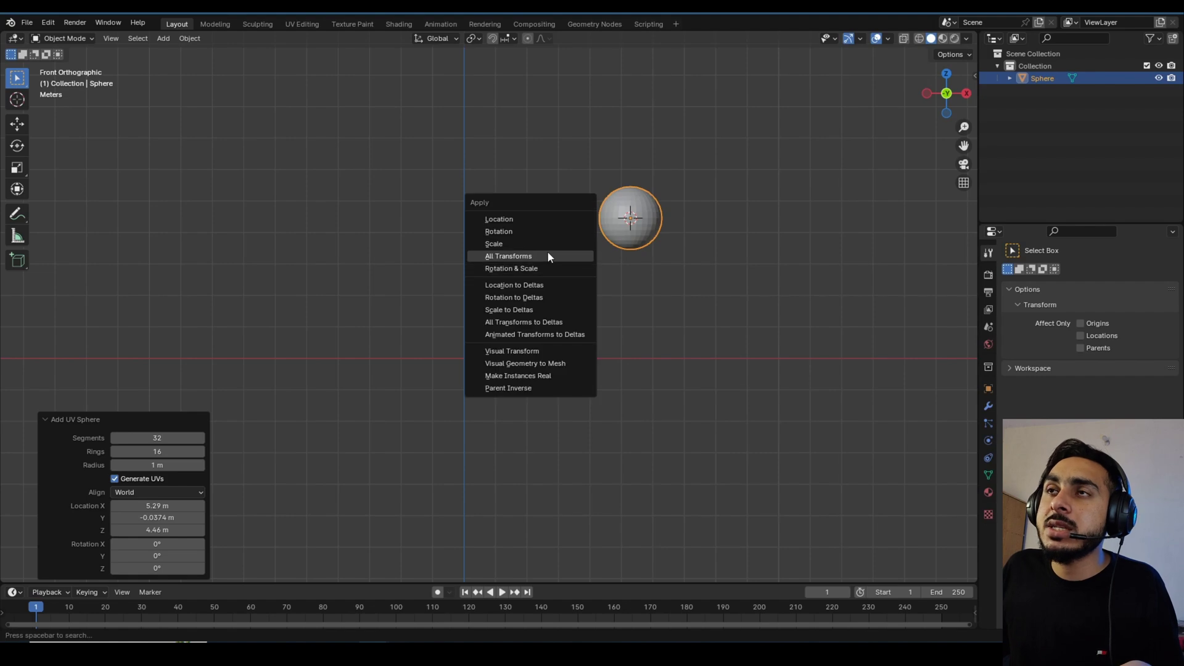
click(546, 252)
key(g)
right_click(599, 365)
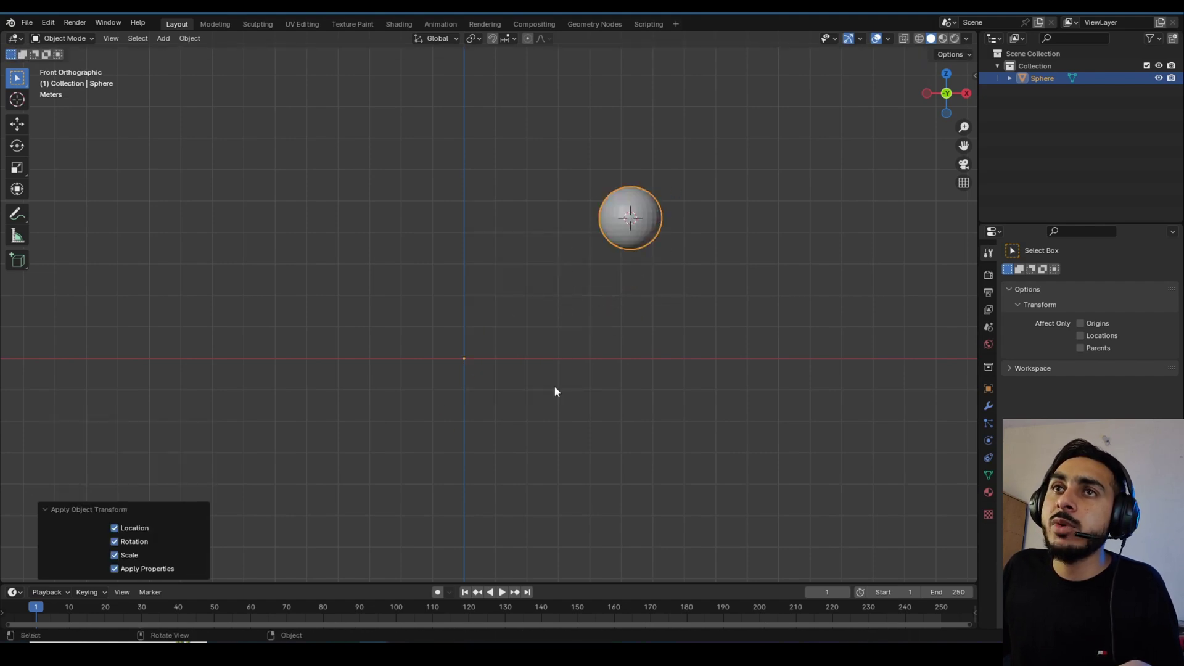
Activate Spin Duplicates for the sphere in Edit Mode and change the transform pivot point.
key(Tab)
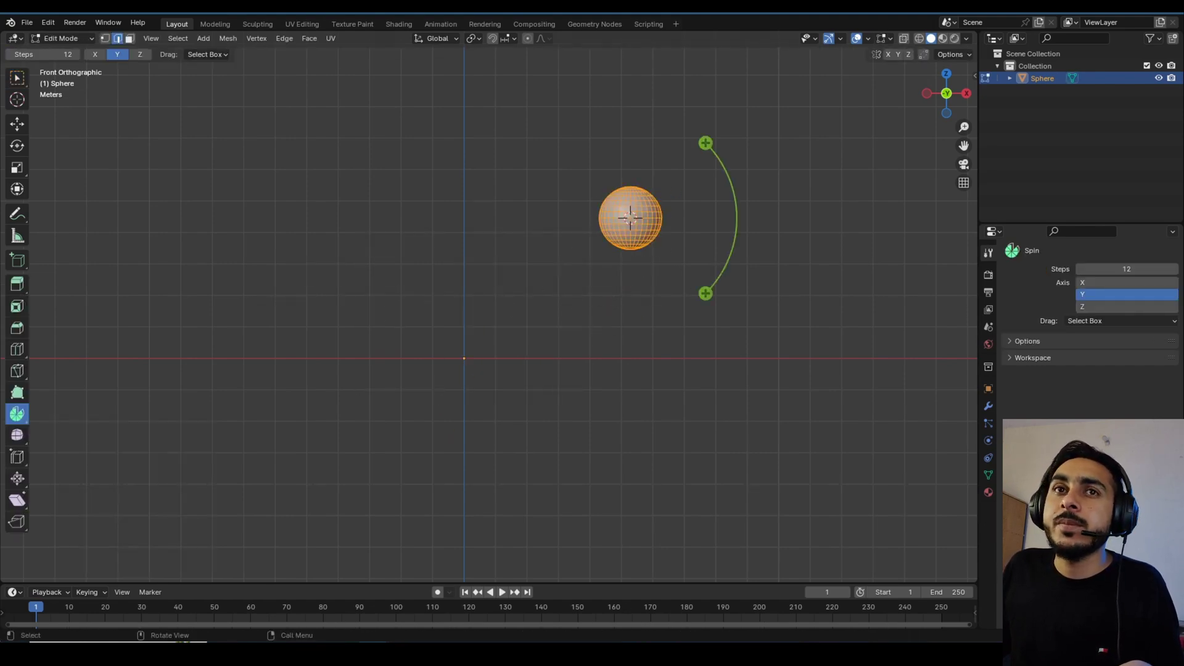
drag(17, 415, 84, 441)
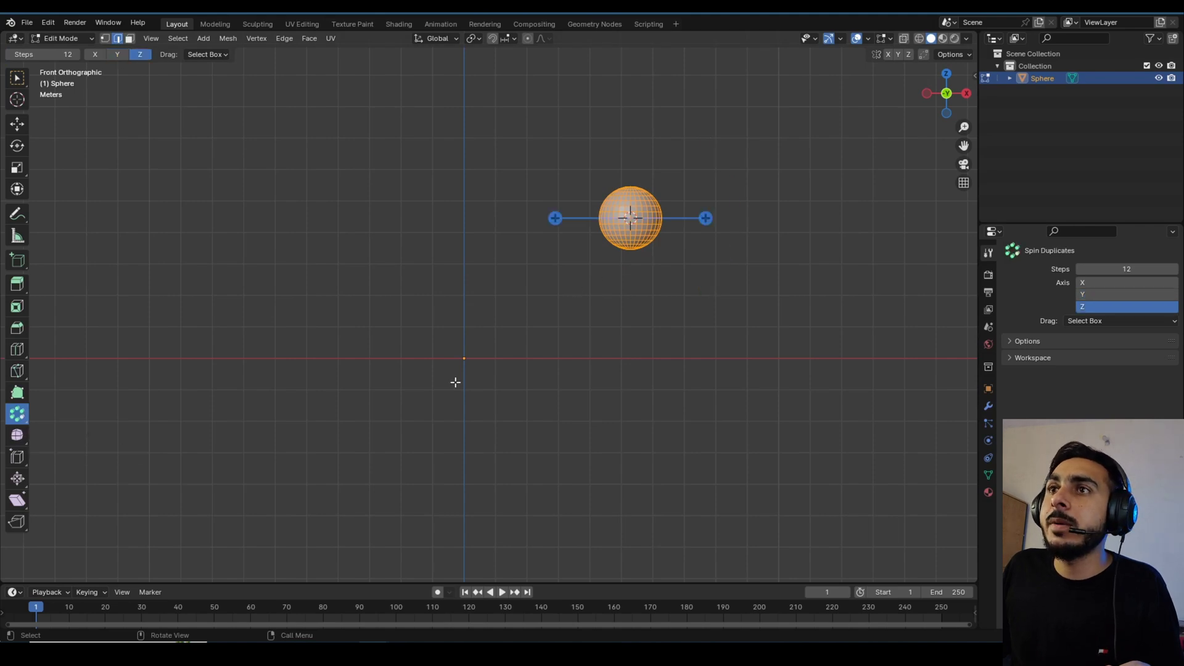
click(473, 38)
click(502, 82)
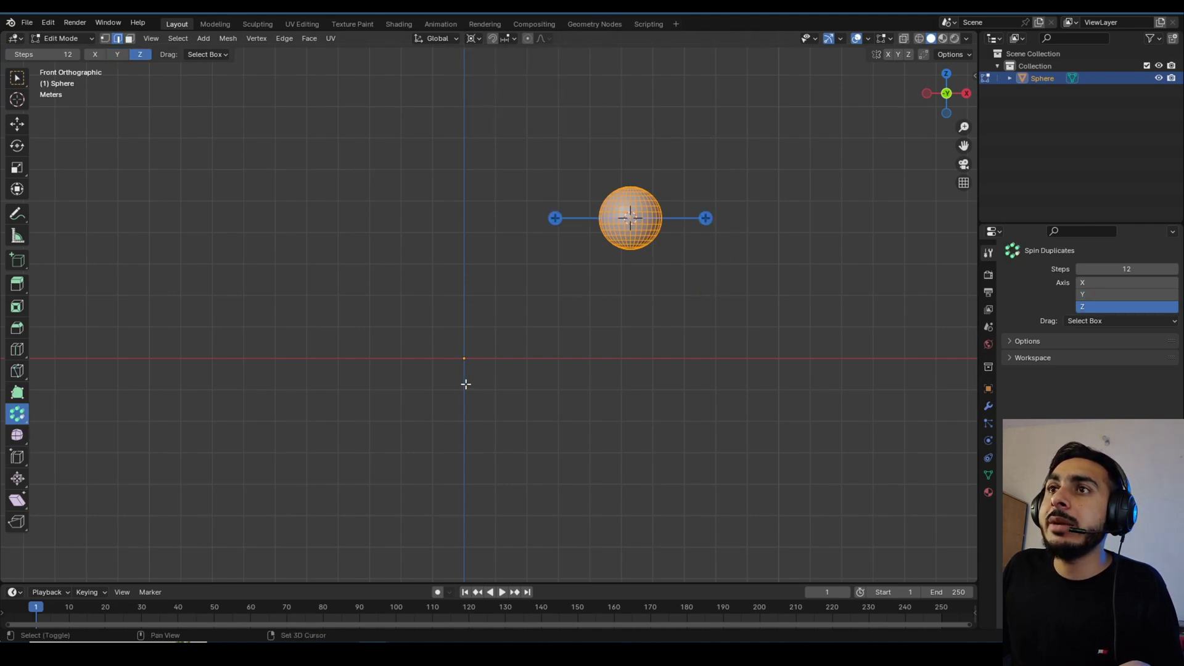
Move the 3D cursor to the world origin and spin duplicates of the sphere around the Y axis in 12 steps through -335°.
key(shift+s)
click(468, 349)
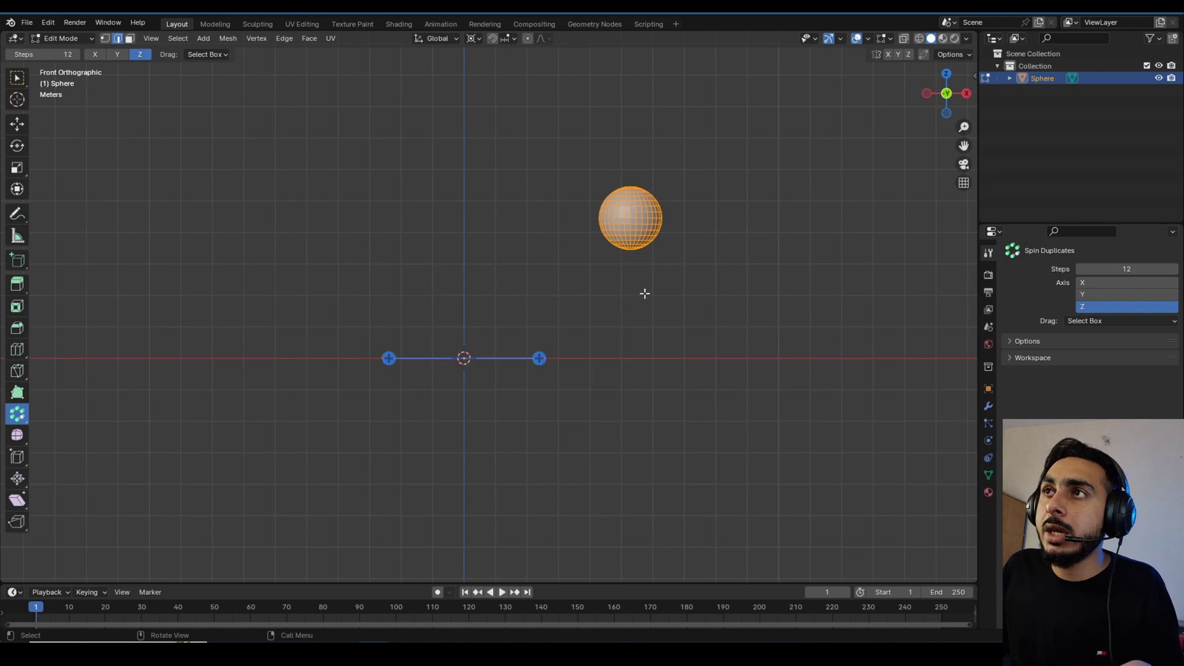
scroll(638, 298, down, 3)
click(117, 54)
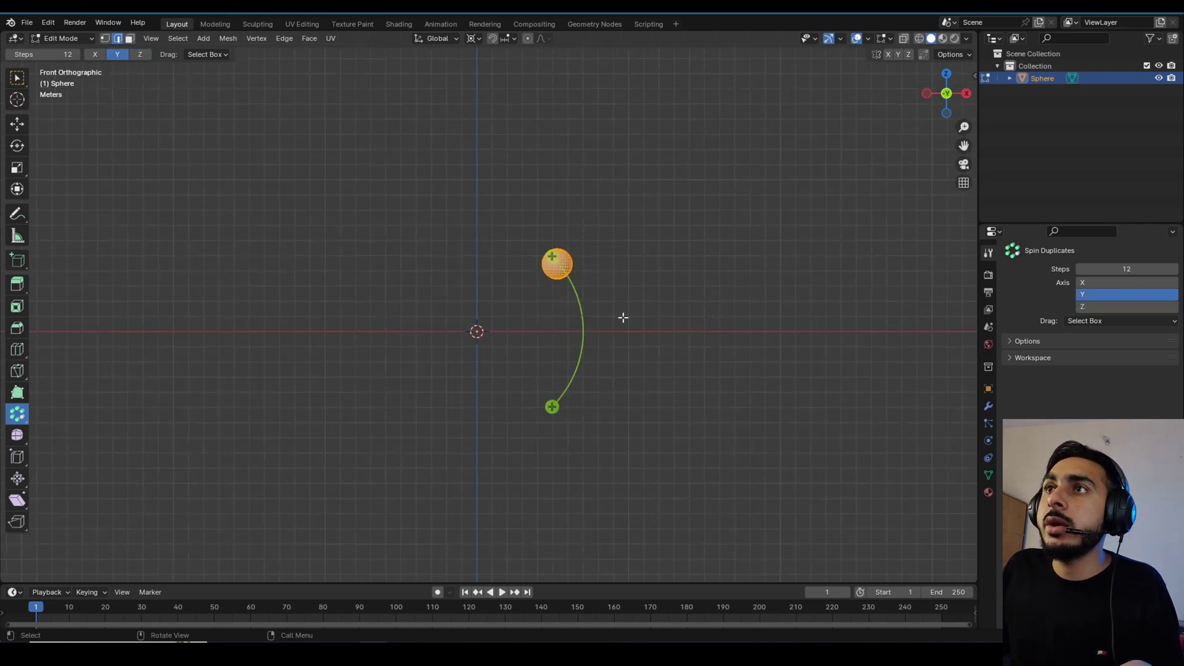
drag(563, 276, 518, 185)
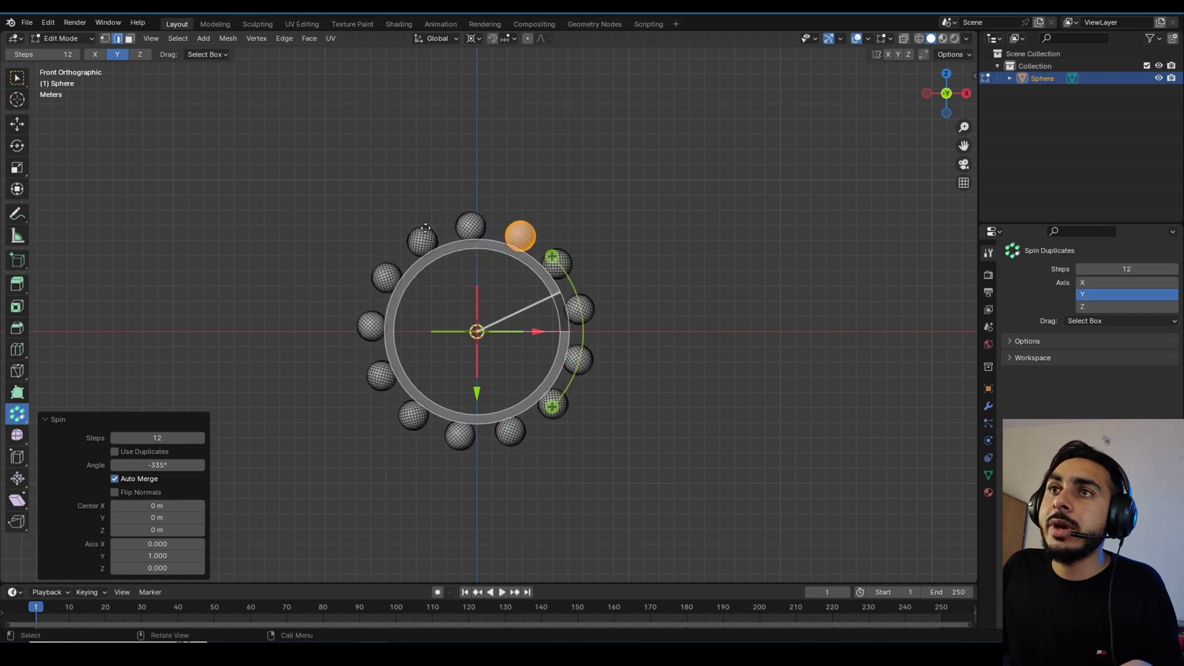
drag(164, 437, 150, 465)
click(86, 418)
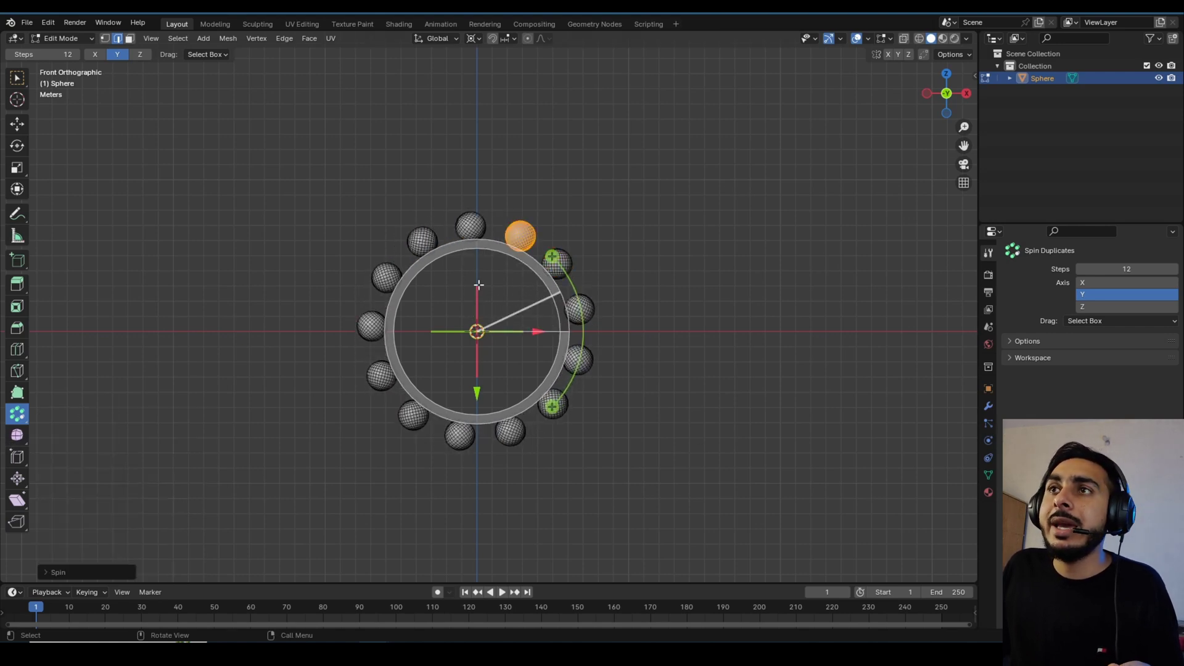
Return to Object Mode and delete the ring of spheres.
key(ctrl+Tab)
click(504, 377)
key(x)
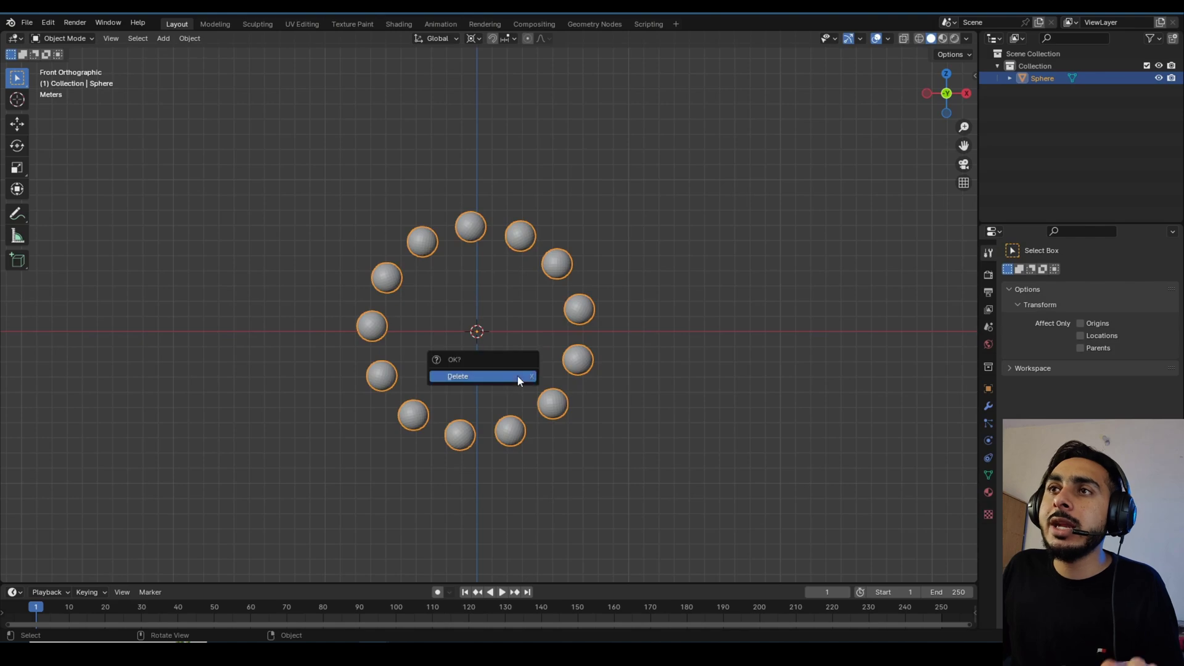
click(517, 376)
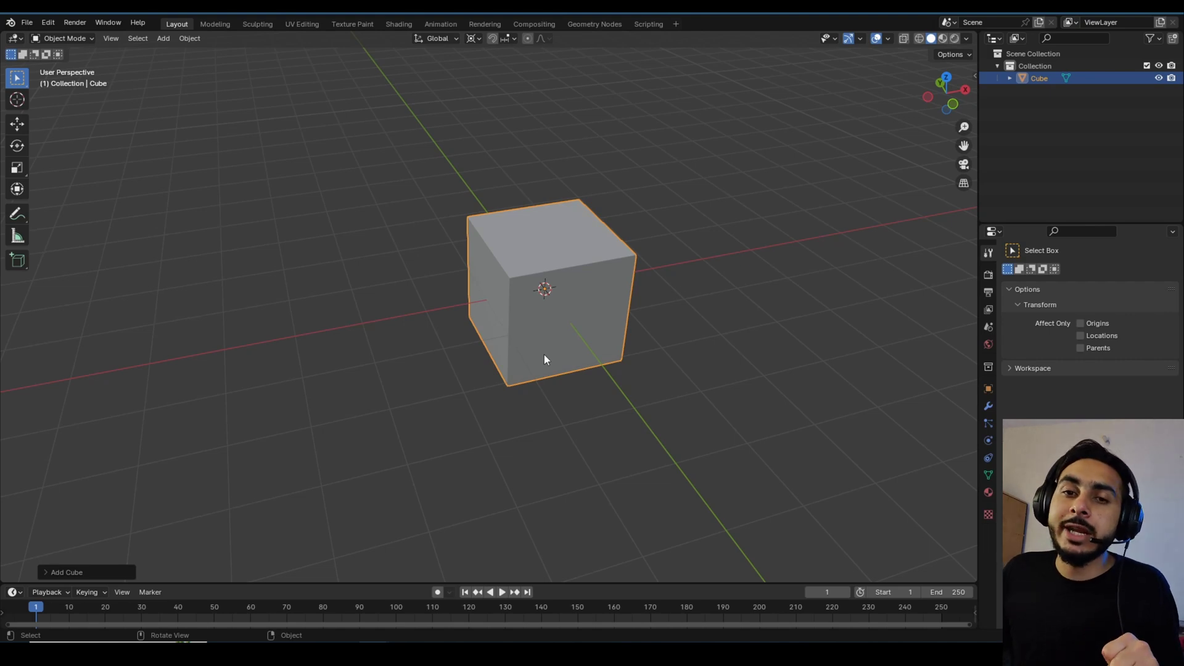
Bevel the cube's selected top edge by 1 m with 24 segments and the custom stepped profile, and open the bevel settings.
middle_drag(428, 325, 472, 273)
key(Tab)
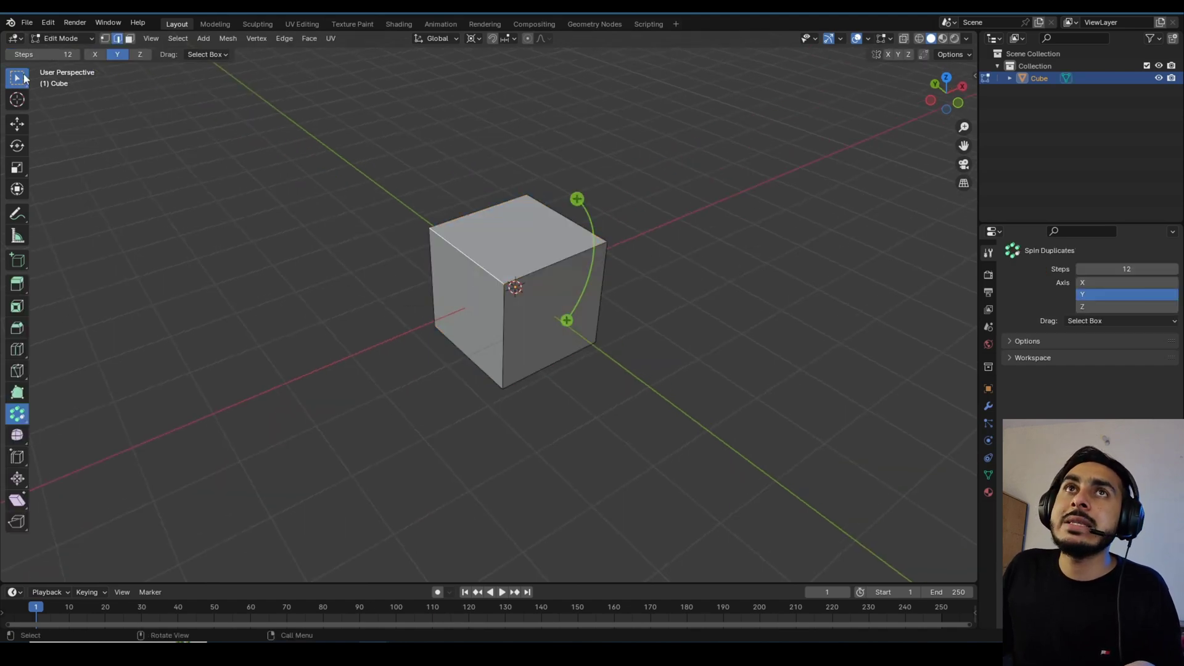
click(23, 76)
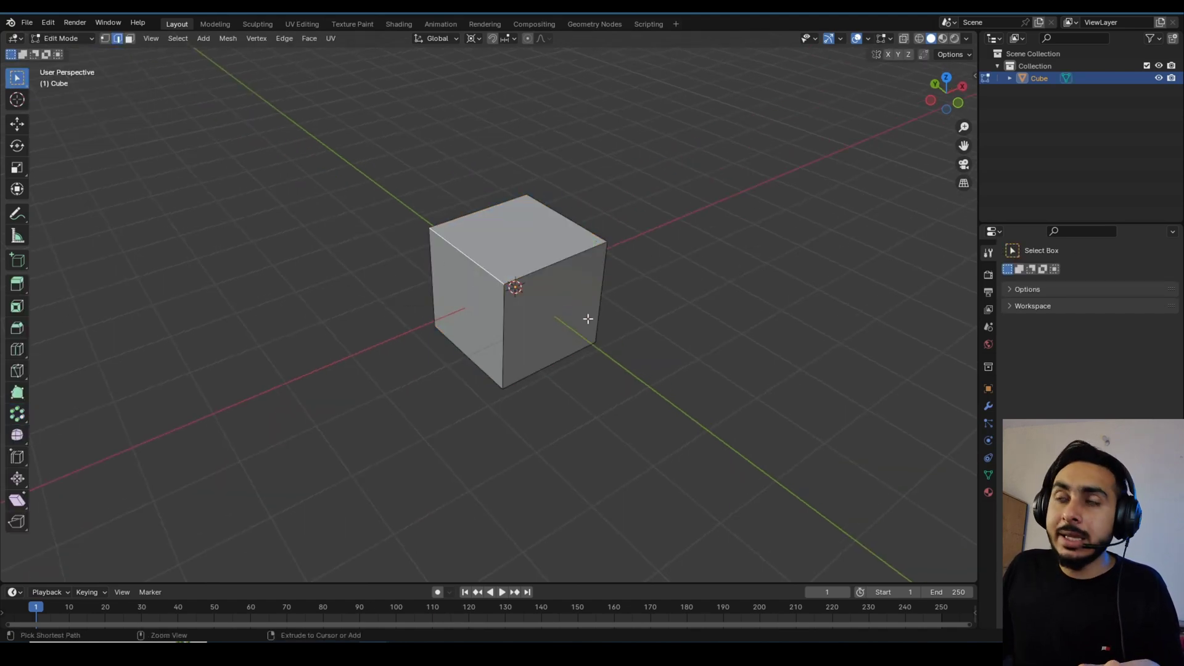
key(ctrl+b)
scroll(654, 312, up, 10)
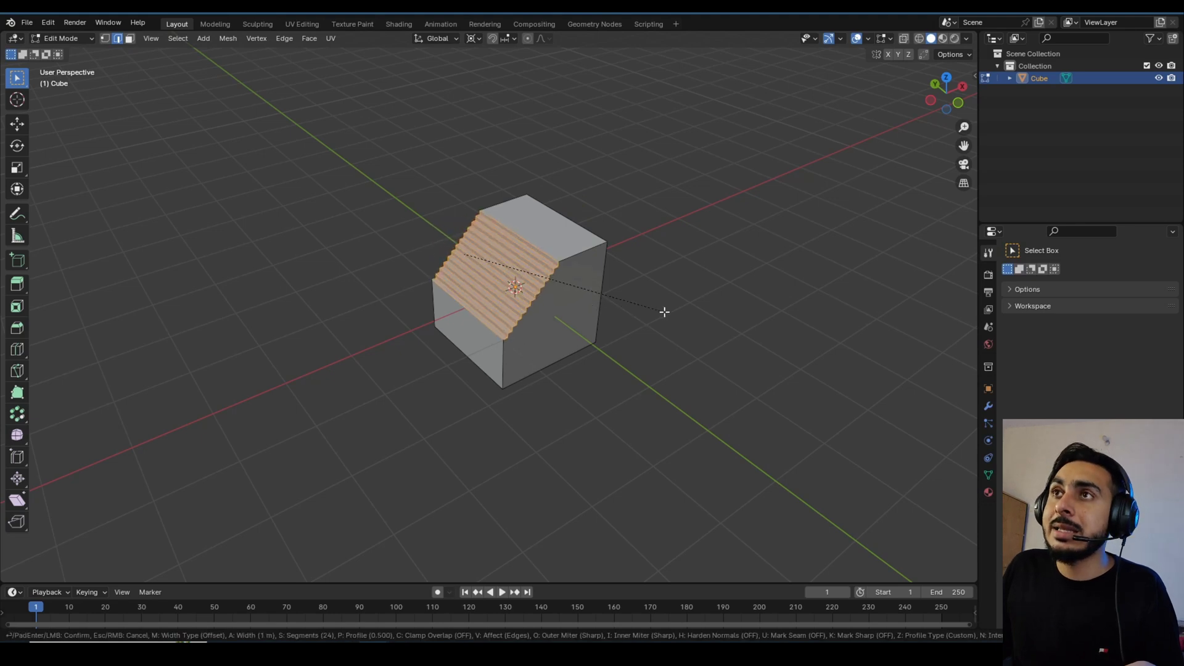
click(664, 312)
click(83, 571)
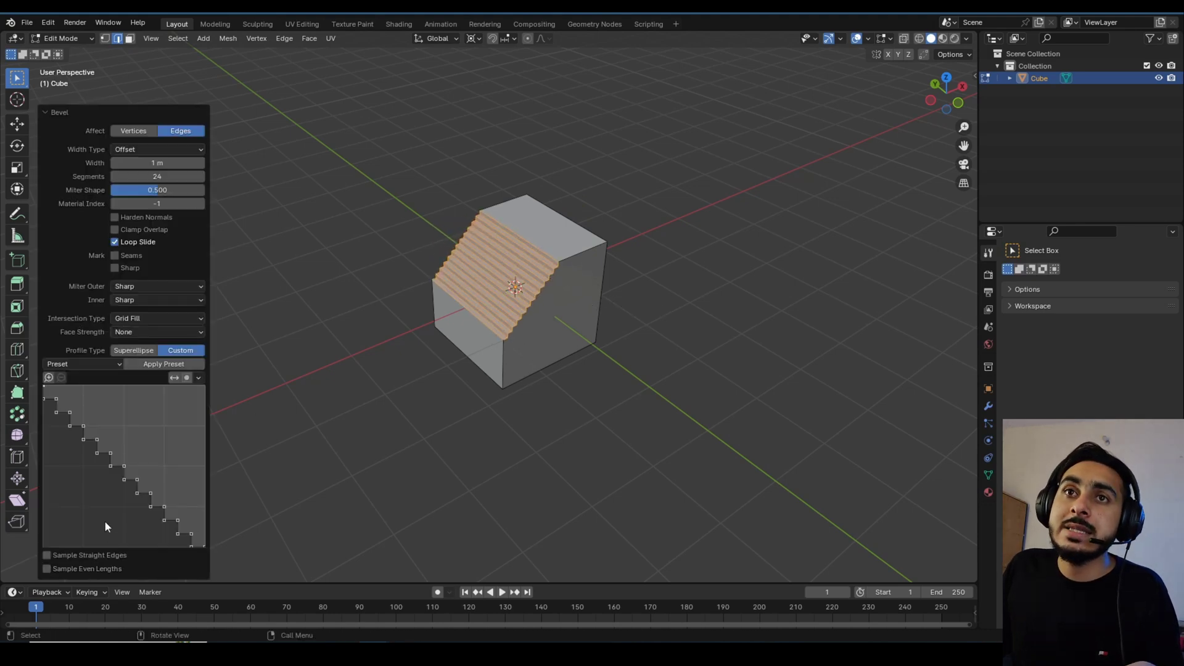
Reset the bevel's custom profile to a straight line, change the profile type to Superellipse, and undo the bevel.
click(90, 364)
click(106, 410)
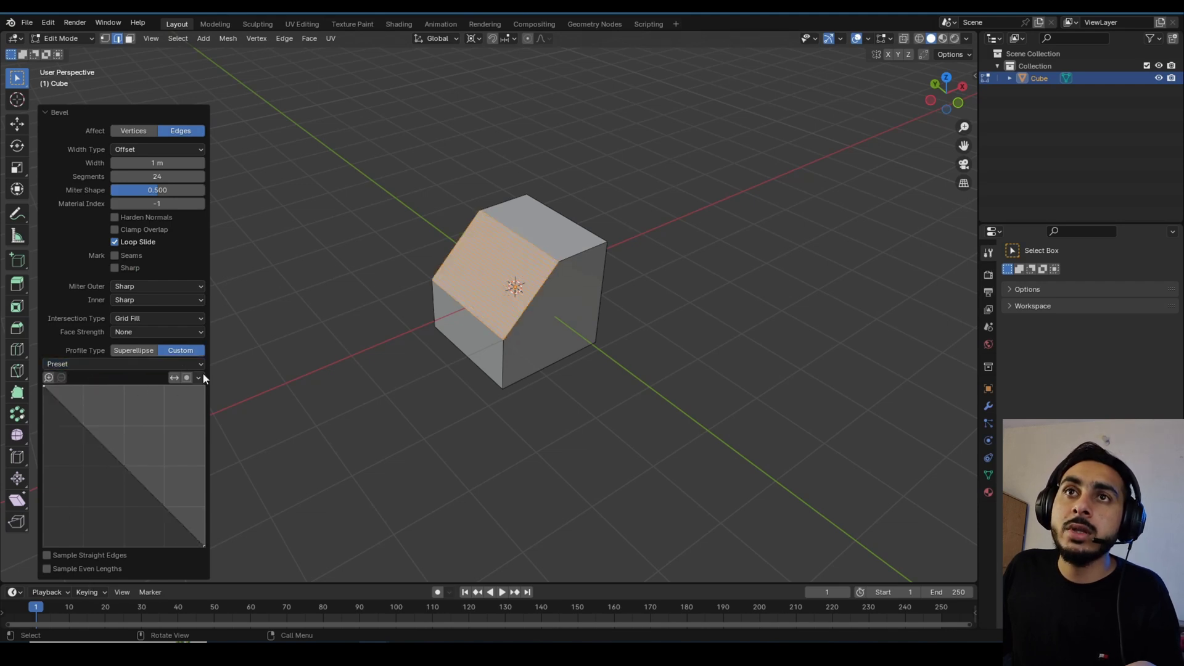
click(151, 351)
middle_drag(586, 290, 552, 309)
key(ctrl+z)
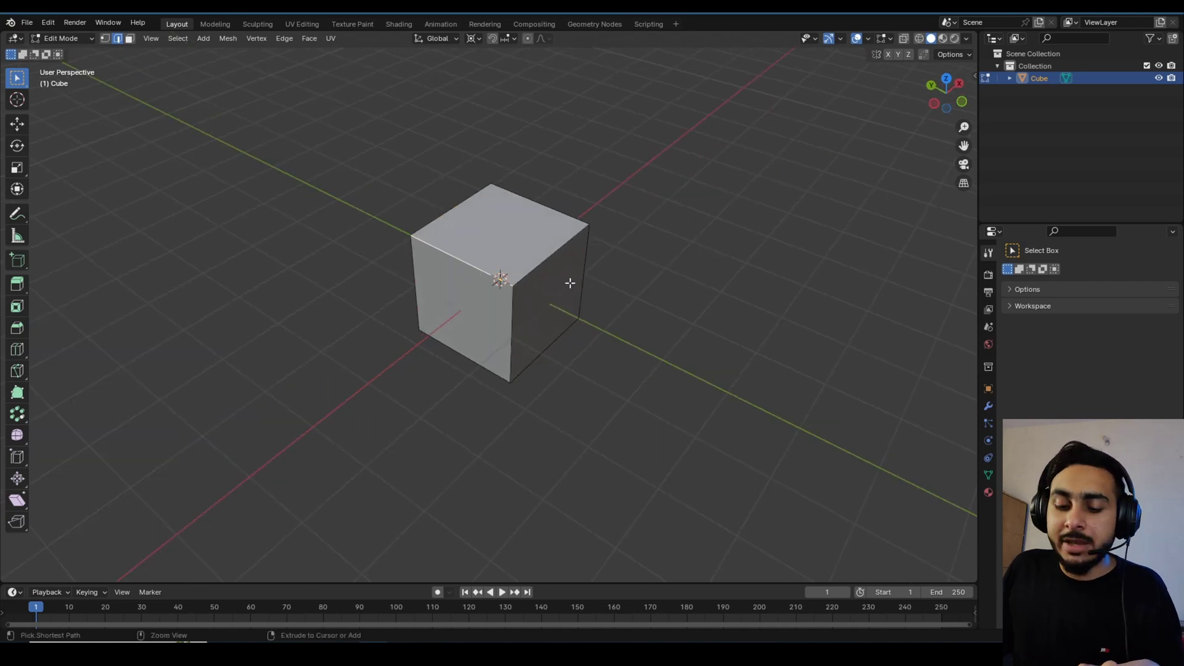
Bevel the cube's selected top edge by about 1.48 m with 24 segments and the Superellipse profile.
key(ctrl+b)
click(648, 306)
scroll(565, 276, up, 3)
middle_drag(649, 306, 559, 264)
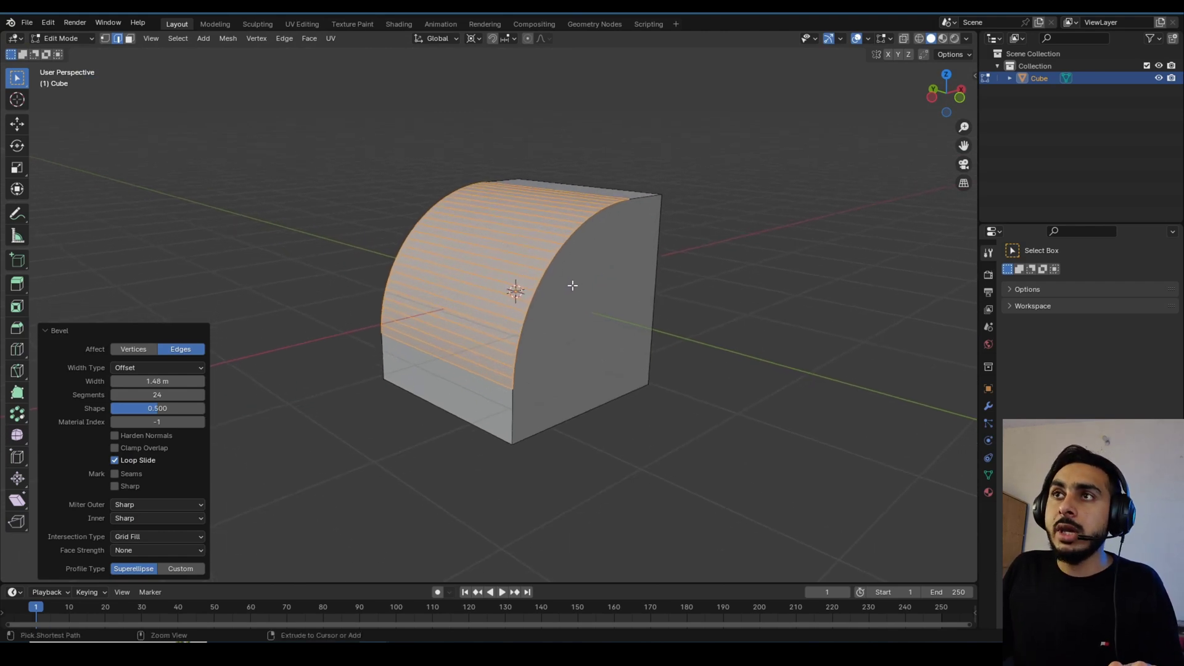
Undo the last bevel and bevel the same top edge about 0.92 m with 24 segments and a concave profile of about 0.066.
key(ctrl+z)
key(ctrl+b)
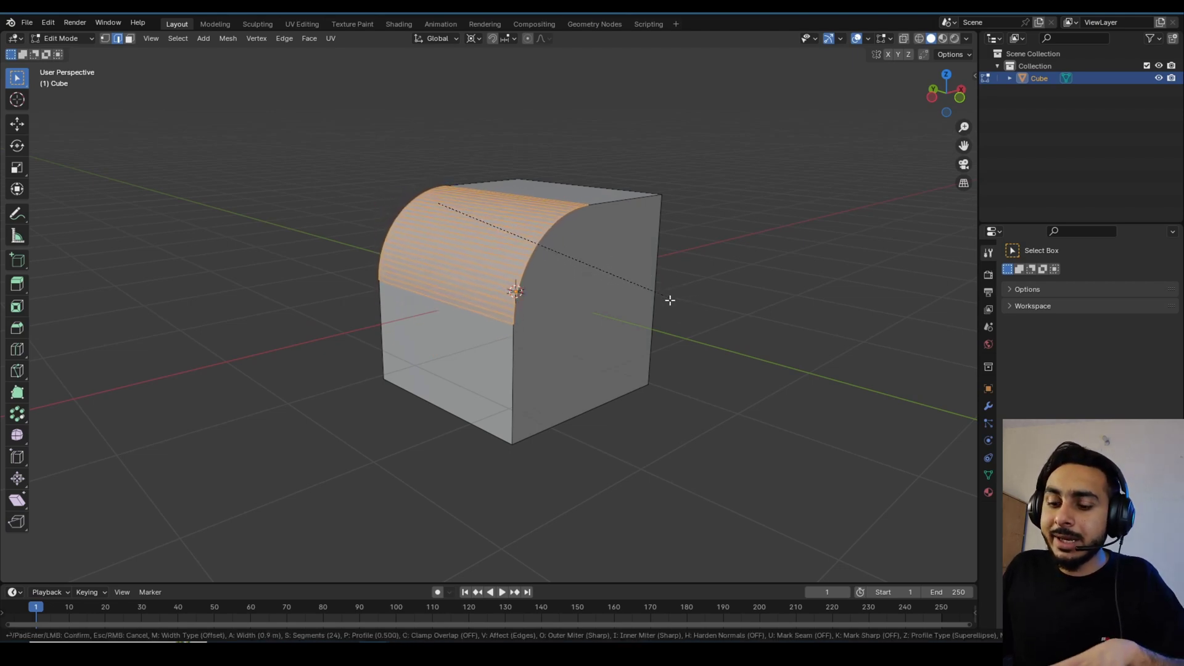
key(p)
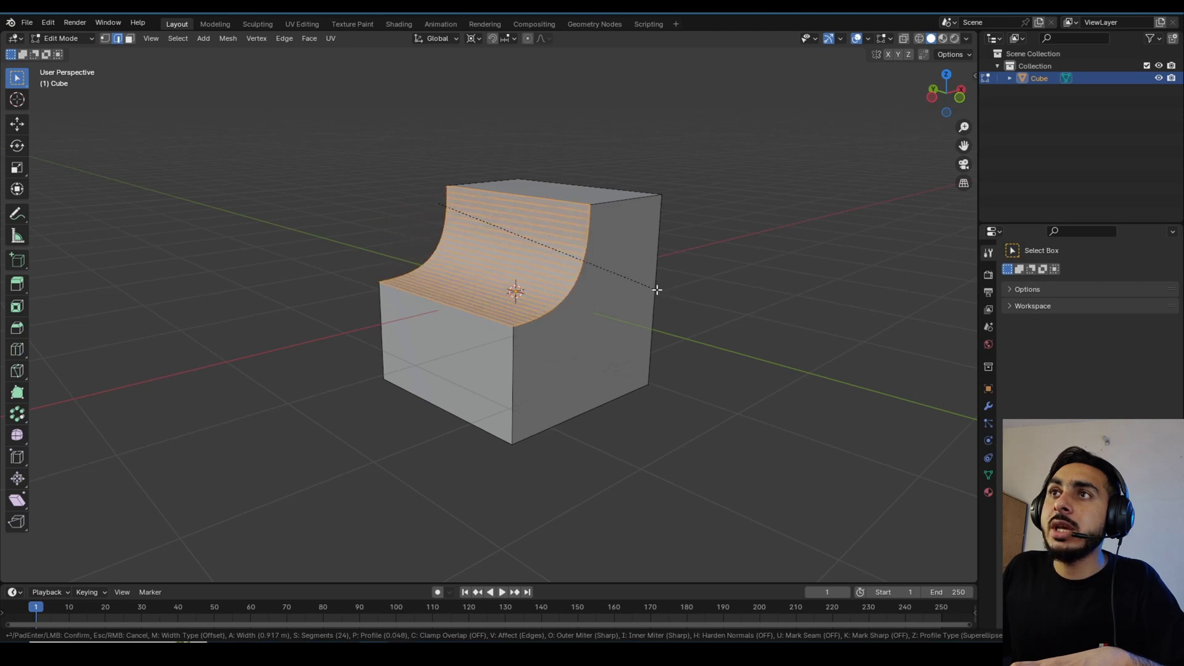
click(641, 291)
Bevel the opposite top edge of the cube by about 0.22 m with 24 segments and a rounded profile of about 0.632.
middle_drag(585, 292, 568, 256)
click(563, 256)
key(ctrl+b)
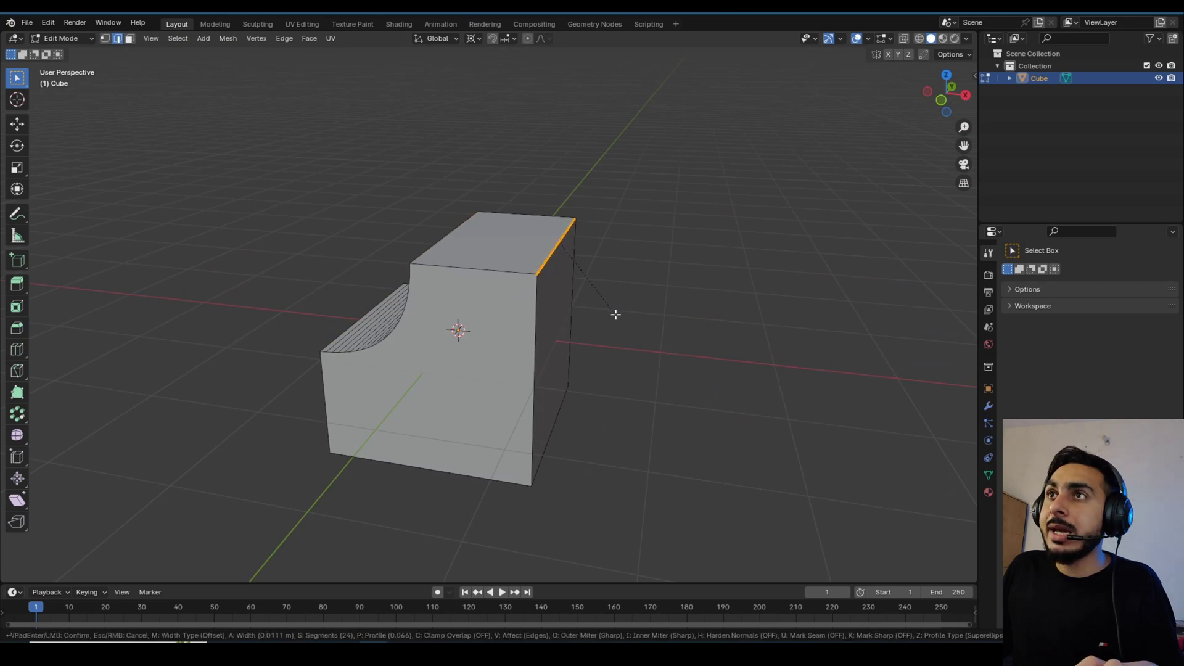
key(p)
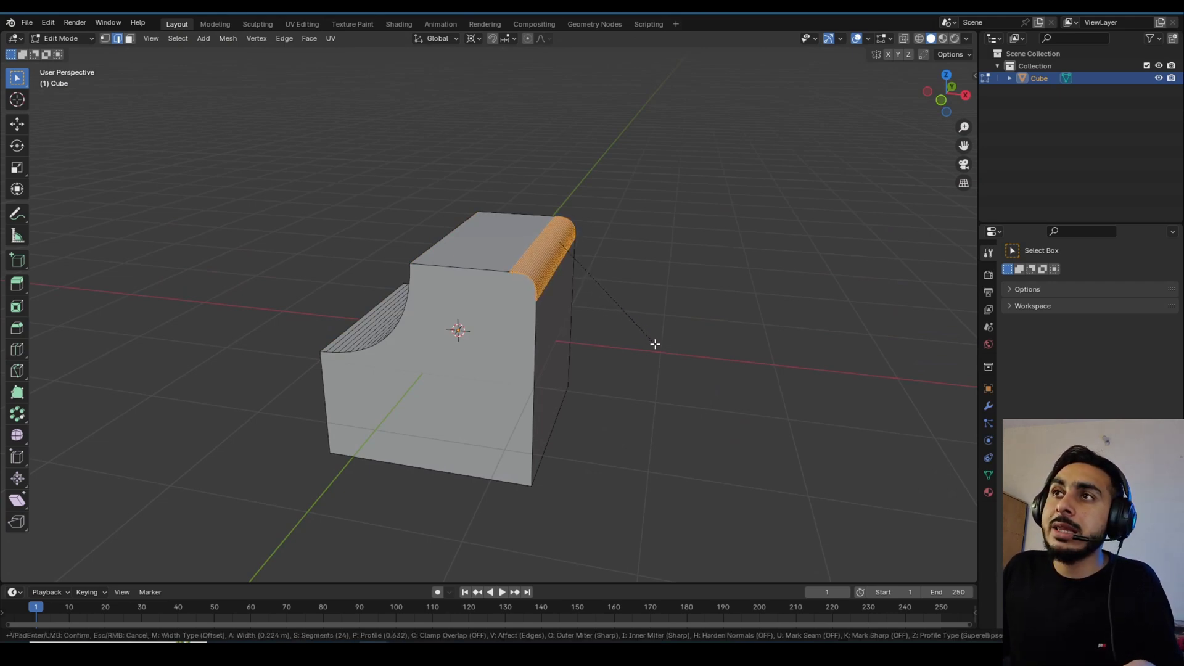
click(655, 344)
middle_drag(637, 338, 501, 264)
key(Tab)
key(Tab)
Switch to vertex selection and select the front bottom corner vertex below the rounded top edge.
middle_drag(494, 363, 436, 362)
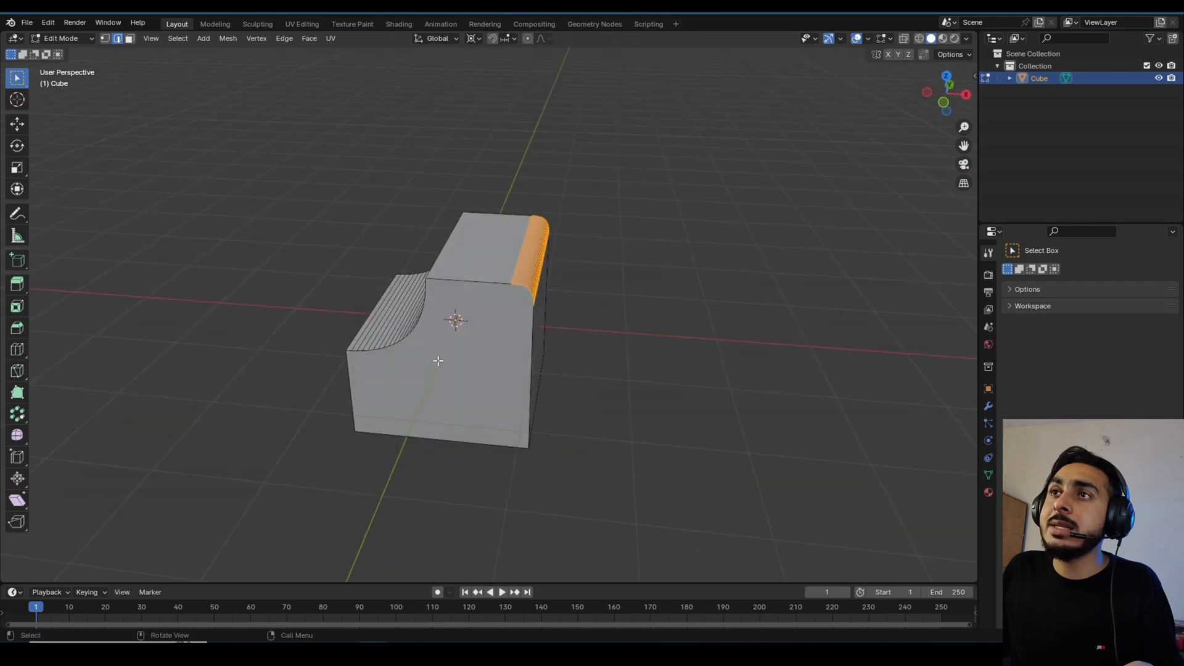
click(105, 38)
middle_drag(456, 401, 451, 355)
click(533, 461)
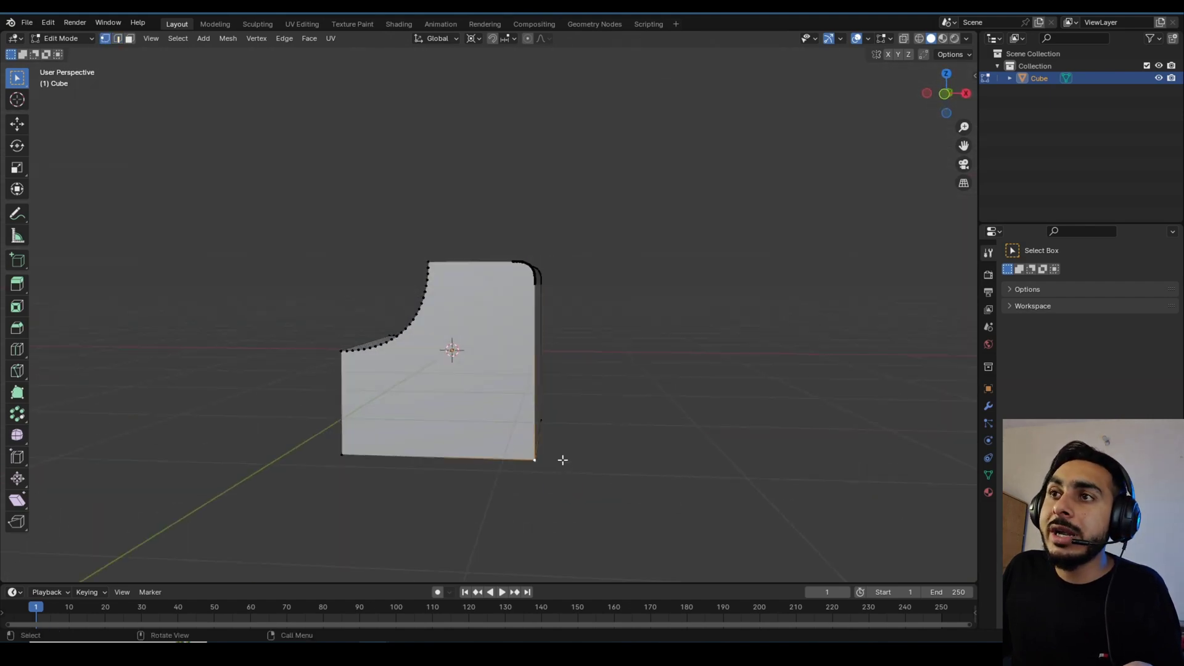
middle_drag(563, 465, 534, 421)
scroll(591, 455, up, 3)
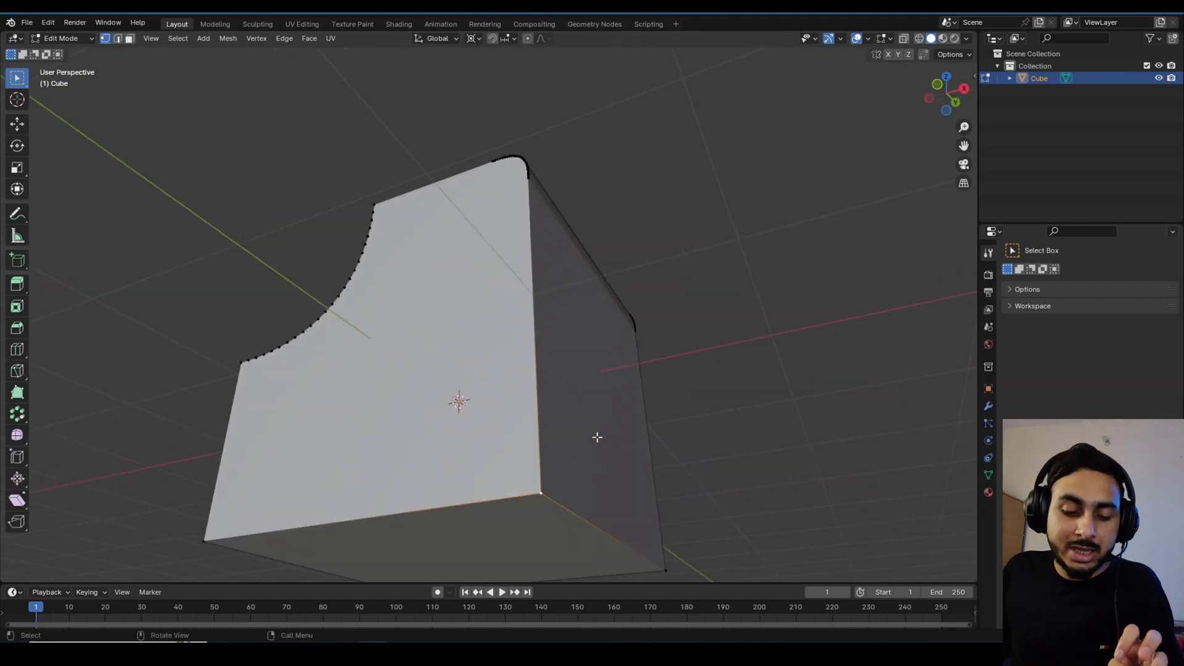
Try a vertex bevel of about 0.627 m on the selected bottom corner with 24 segments and a profile of 0.632.
key(ctrl+shift+b)
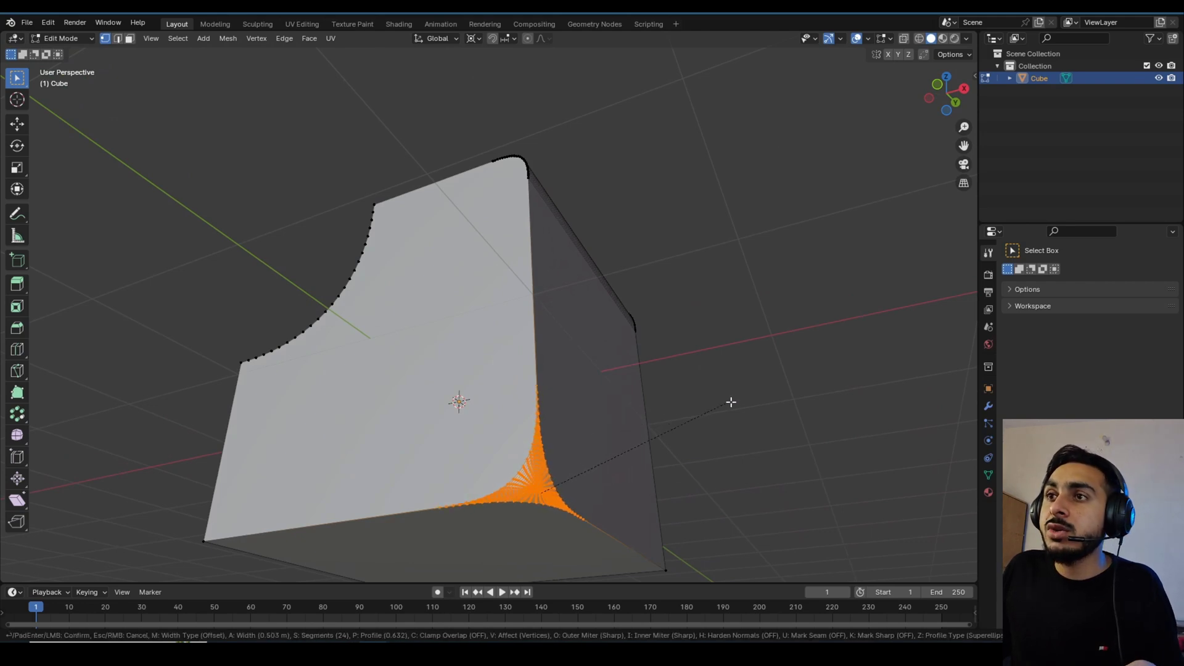
click(648, 428)
middle_drag(647, 428, 605, 285)
scroll(667, 306, up, 5)
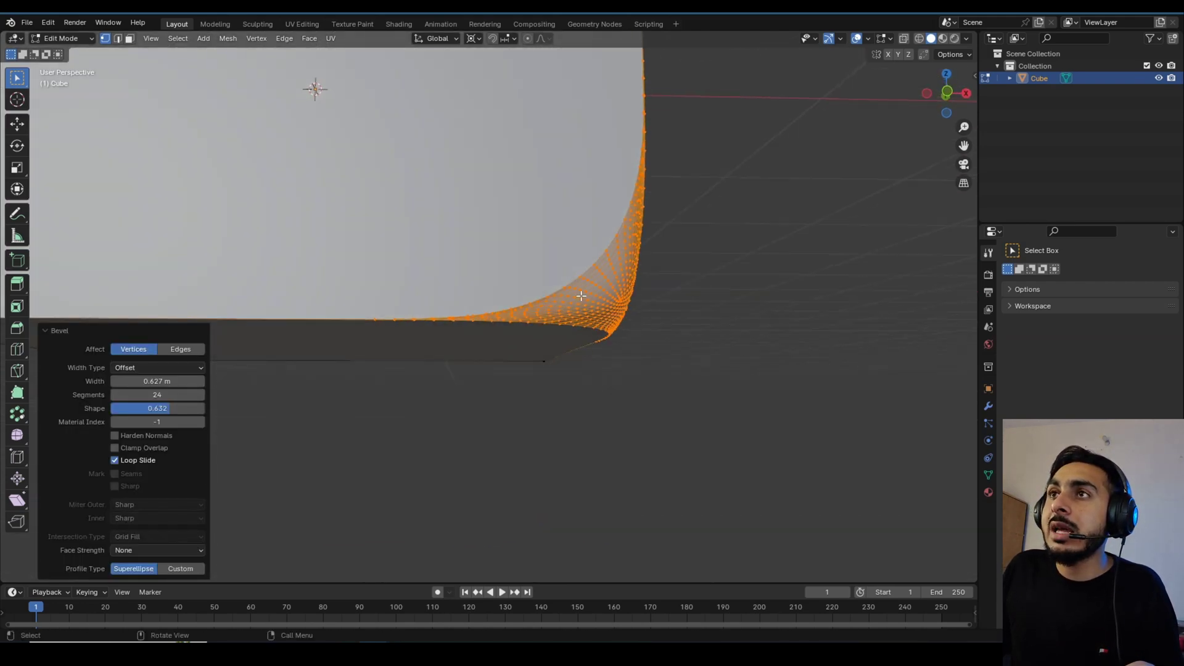
middle_drag(667, 307, 652, 305)
Bevel the selected corner vertex inward by about 0.35 m with 24 segments and a profile of about 0.066, and return to Object Mode.
key(ctrl+shift+b)
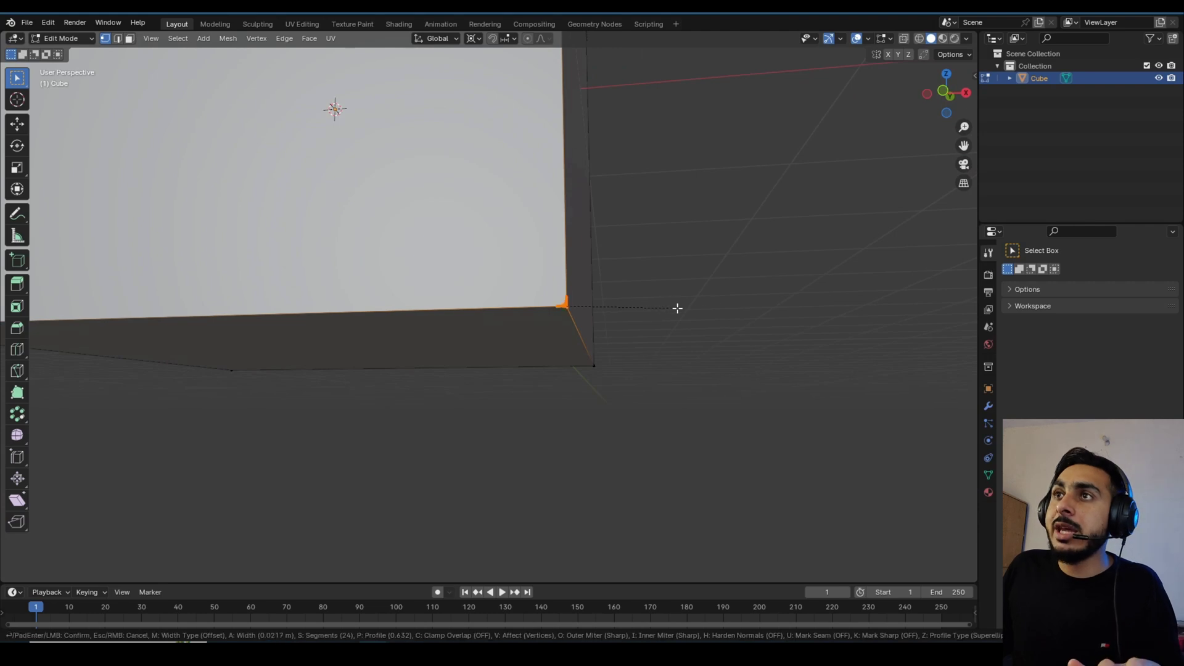
key(p)
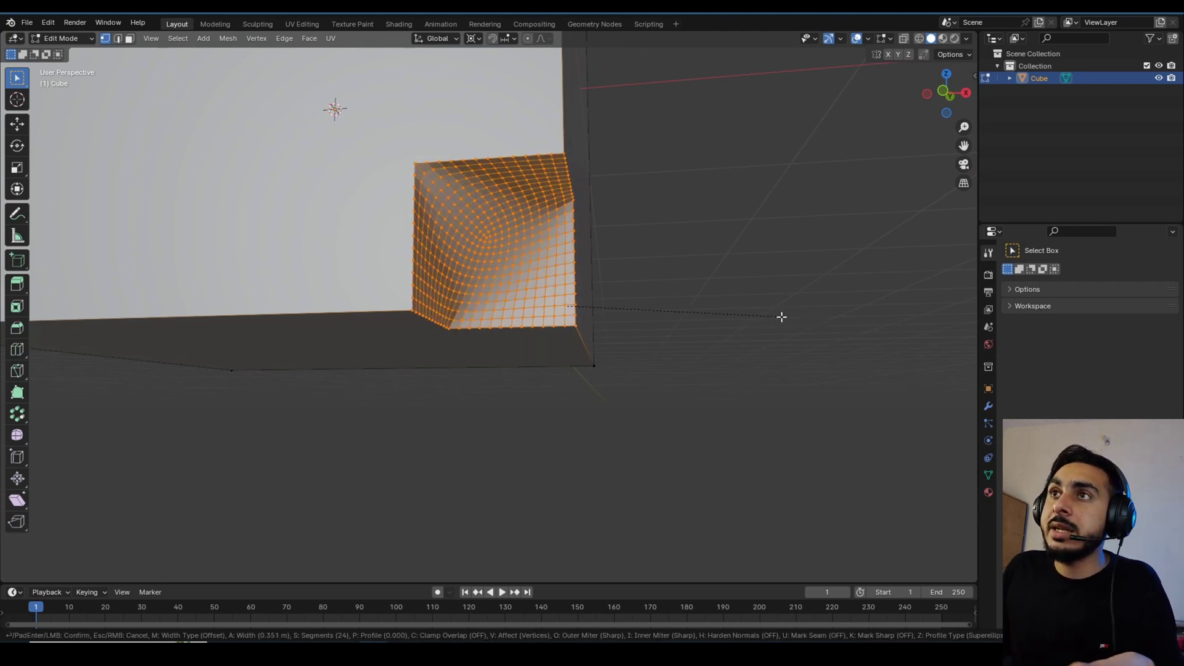
click(793, 323)
key(Tab)
middle_drag(793, 323, 405, 320)
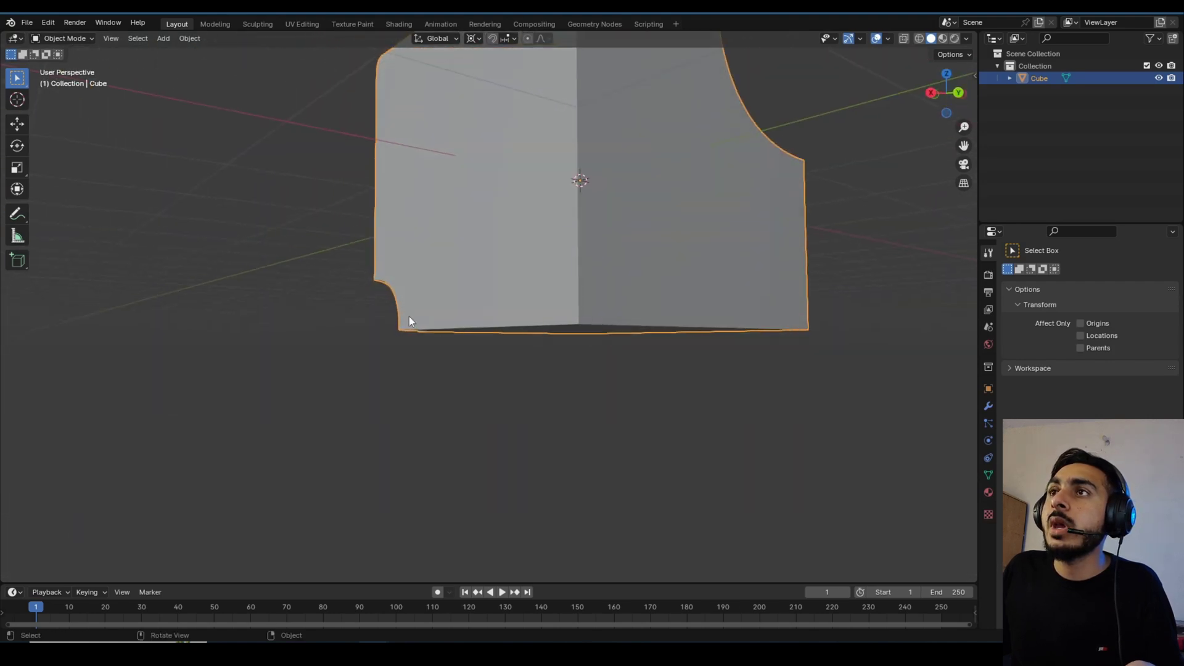
In Edit Mode, bevel another bottom corner vertex inward by about 0.29 m with 24 segments and a 0.066 profile, and return to Object Mode.
key(Tab)
middle_drag(631, 312, 578, 263)
click(471, 168)
shift+middle_drag(529, 179, 543, 219)
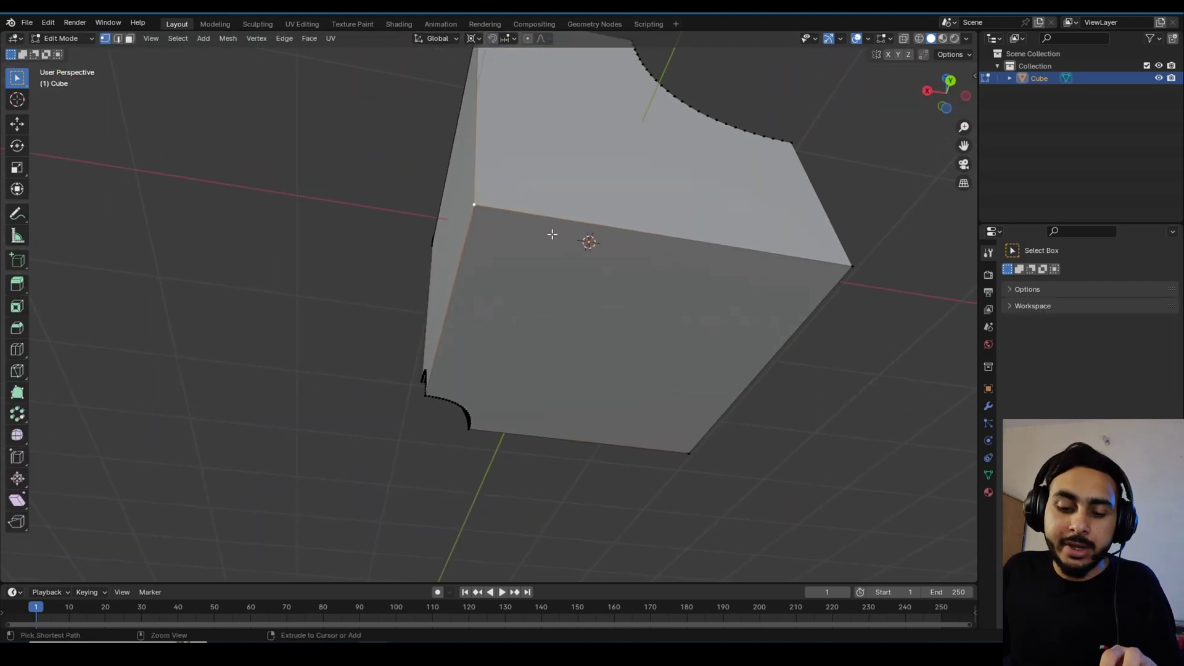
key(ctrl+shift+b)
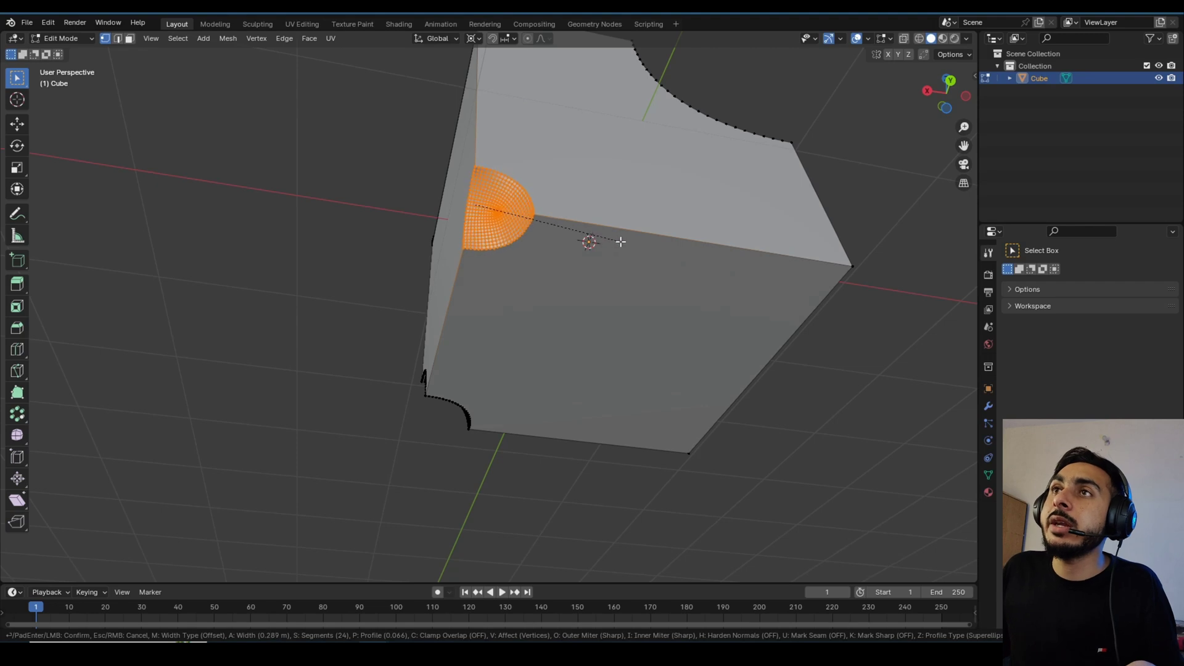
click(650, 249)
key(Tab)
middle_drag(645, 251, 587, 320)
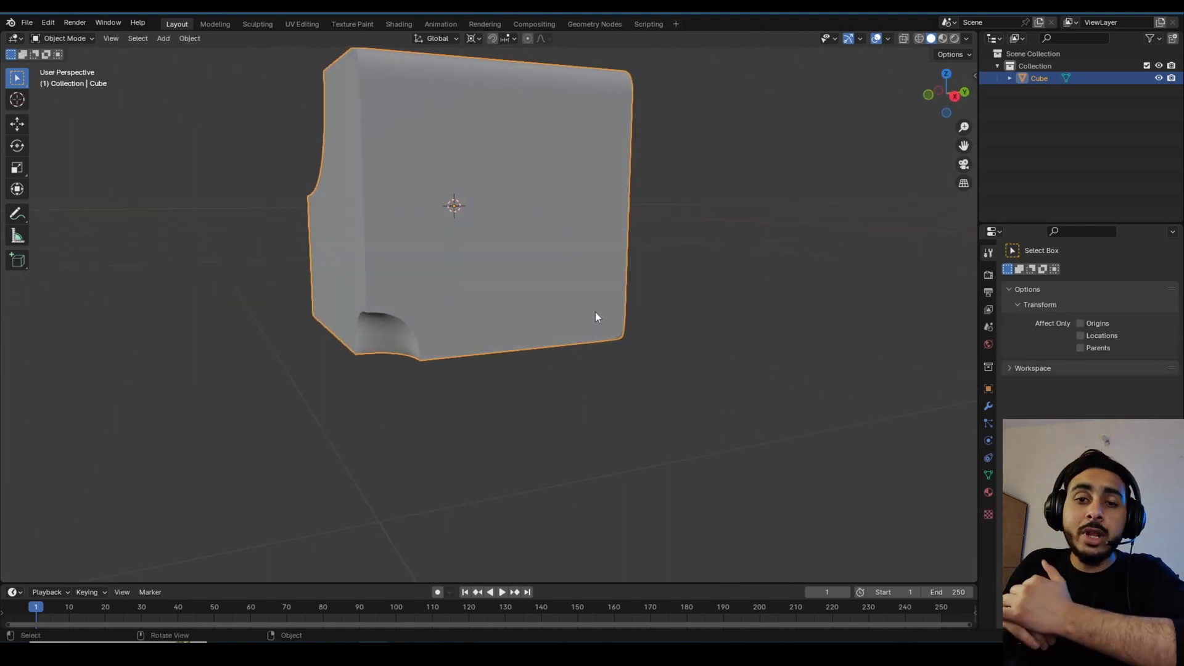